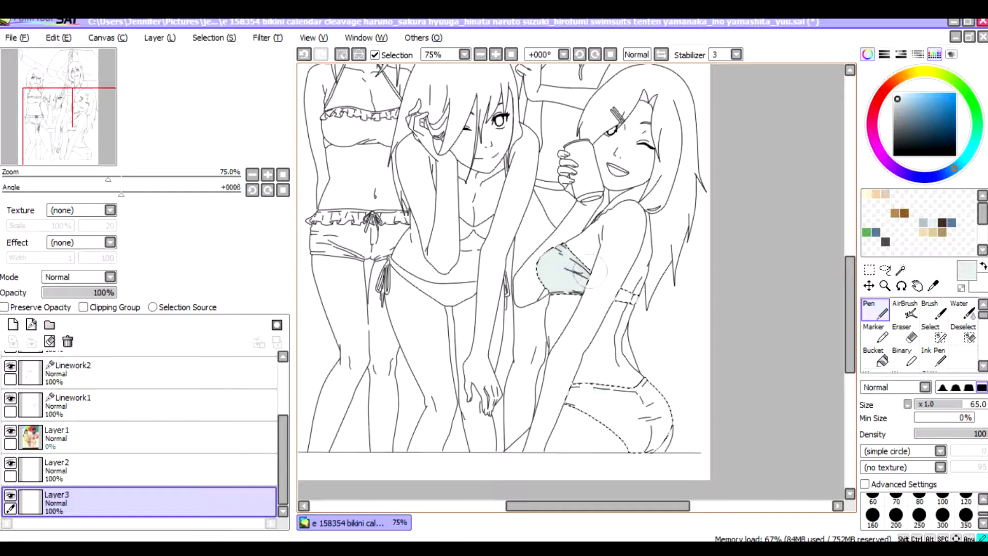
Paint the rightmost figure's selected swimsuit top and bottom pale grey-blue, and clear the selection.
drag(592, 270, 545, 438)
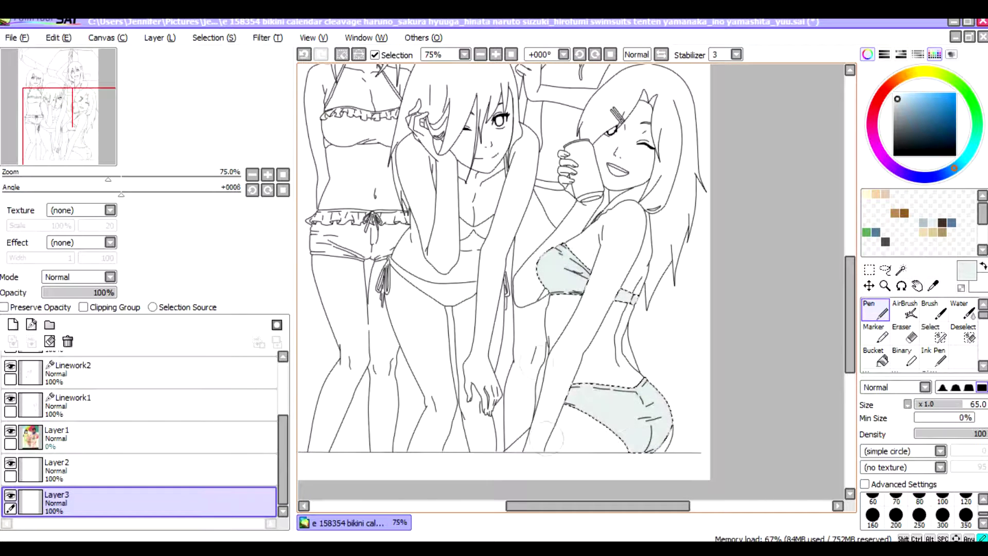
drag(581, 396, 648, 432)
click(924, 222)
key(ctrl+d)
key(ctrl+minus)
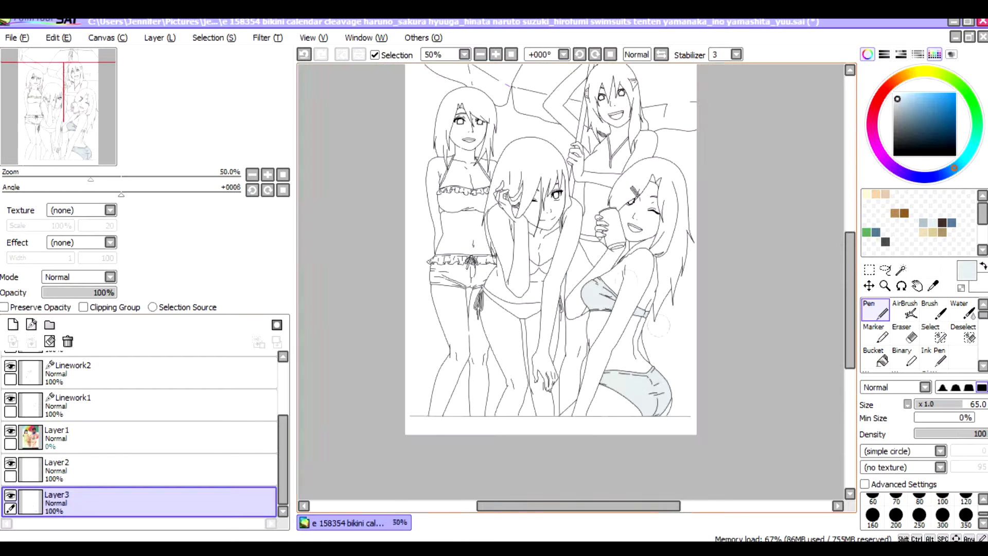
Add a new layer, naming the painted layer "misaki's swimsuit" and the new one "hikari's swimsuit".
click(13, 324)
double_click(95, 510)
text(misaki's swimsuit)
key(Return)
double_click(165, 477)
text(hikari's swimsuit)
key(Return)
Select the leaning centre figure's swimsuit top, bottom and shoulder strap, using all-image detection and the Select brush.
key(ctrl+plus)
key(w)
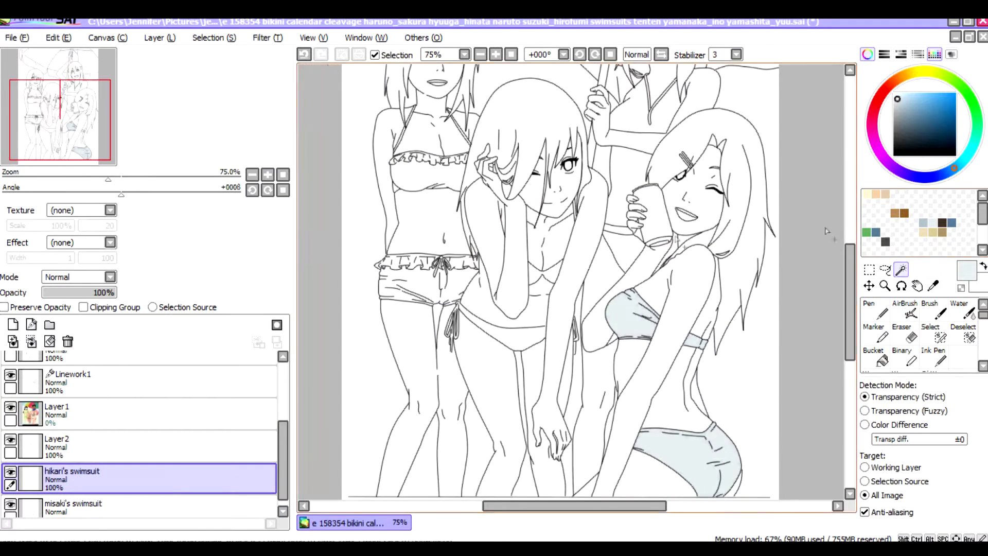
scroll(566, 308, up, 1)
click(494, 325)
click(558, 246)
scroll(669, 347, up, 1)
scroll(675, 352, up, 1)
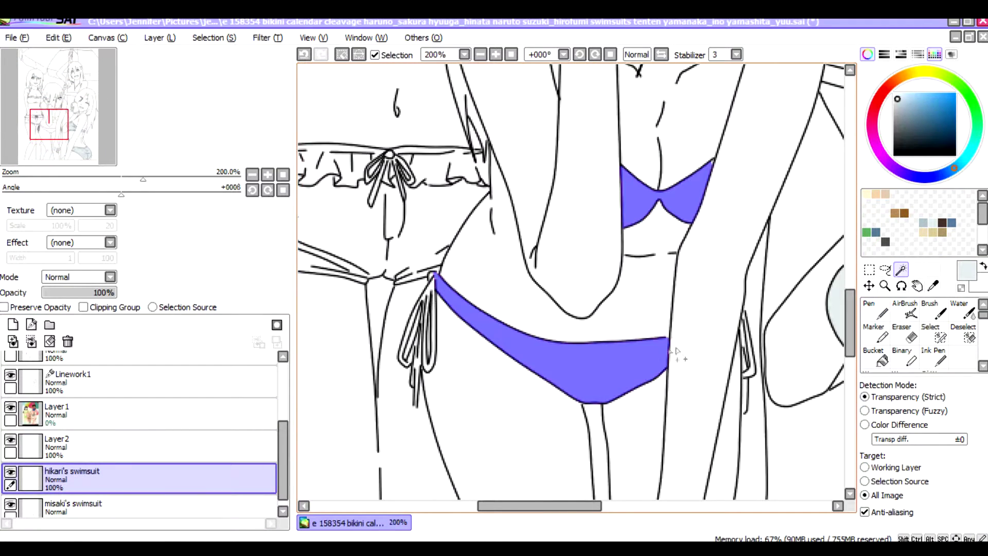
scroll(675, 352, down, 1)
click(930, 334)
scroll(571, 280, up, 5)
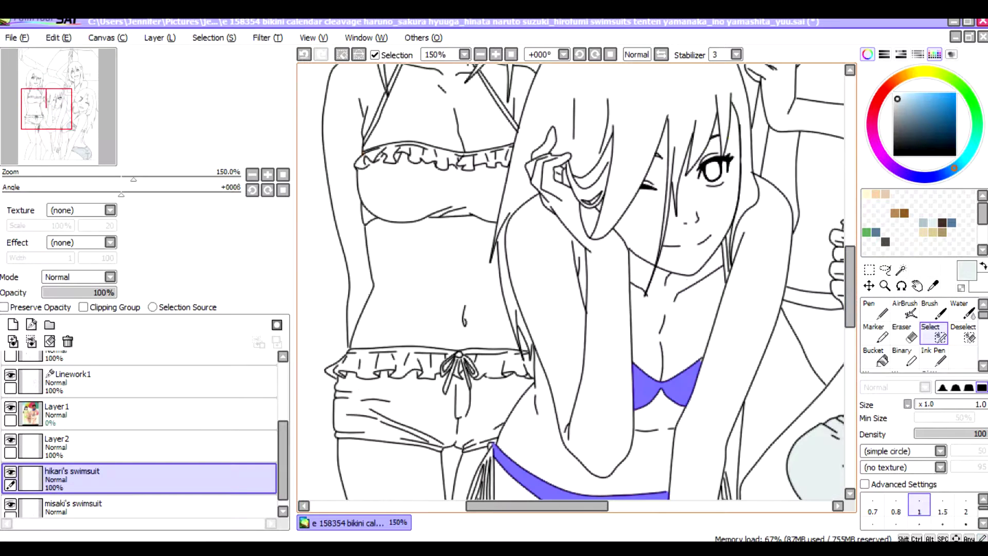
scroll(664, 335, up, 2)
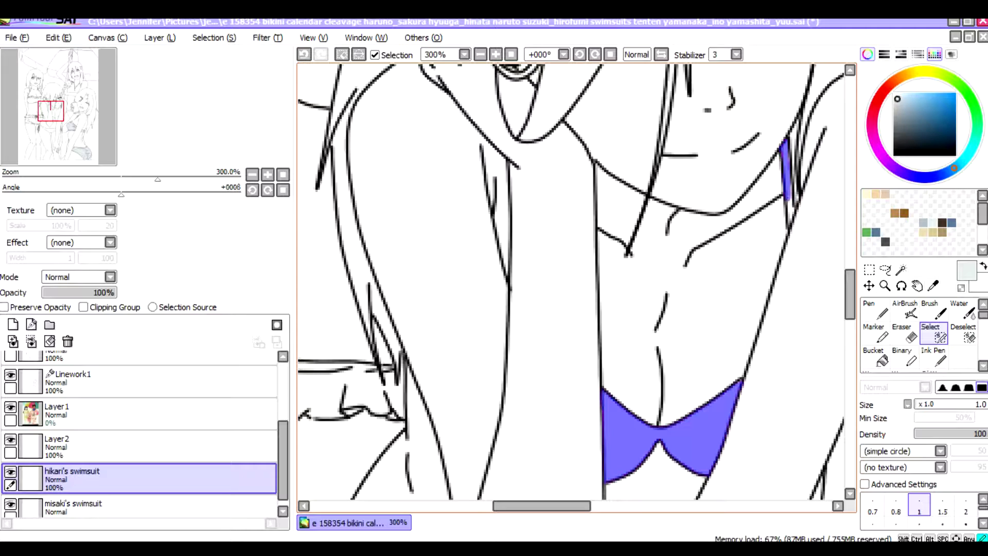
scroll(663, 334, down, 5)
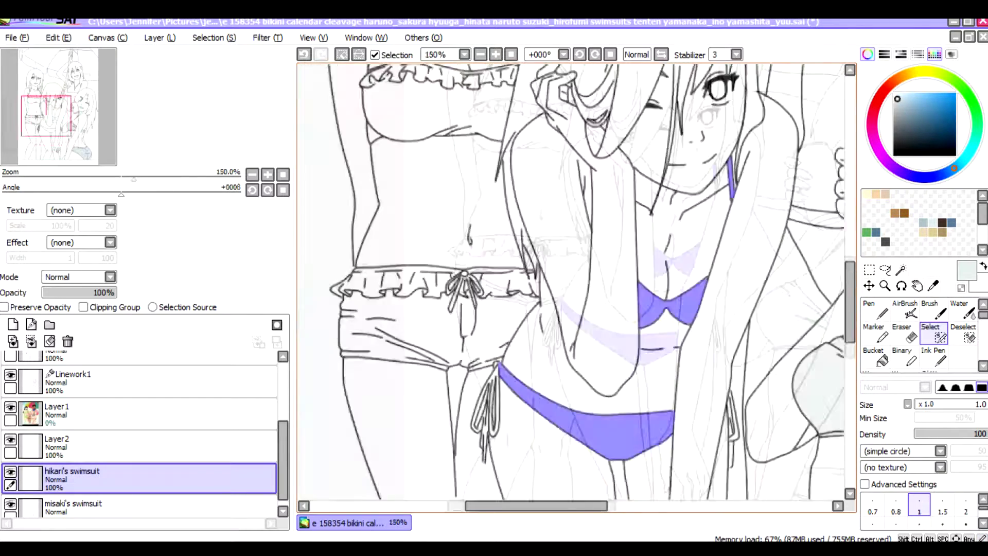
Open the pink-haired and teal-haired reference drawings beside the line art.
click(22, 38)
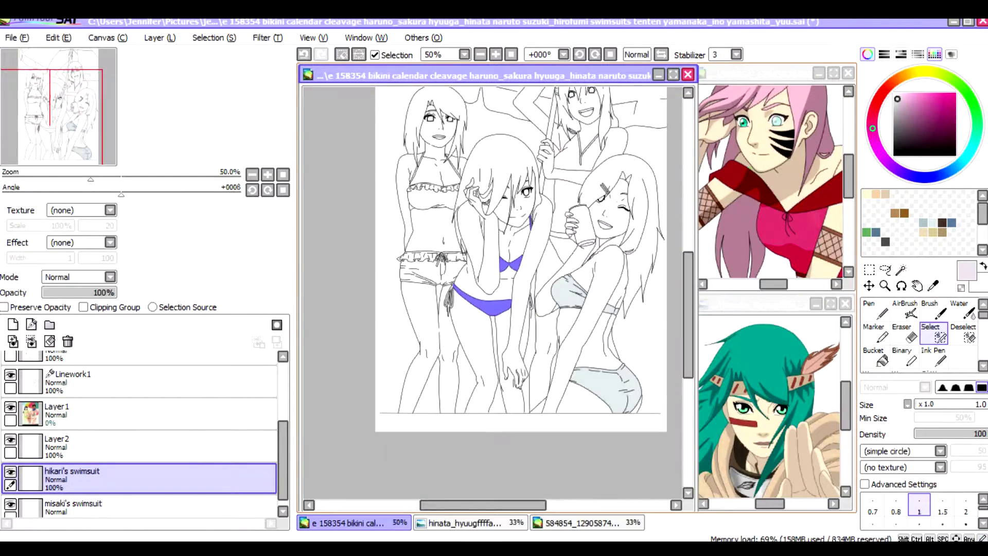
scroll(690, 493, up, 3)
mouse_move(50, 124)
mouse_down()
mouse_move(59, 103)
mouse_move(62, 138)
mouse_up()
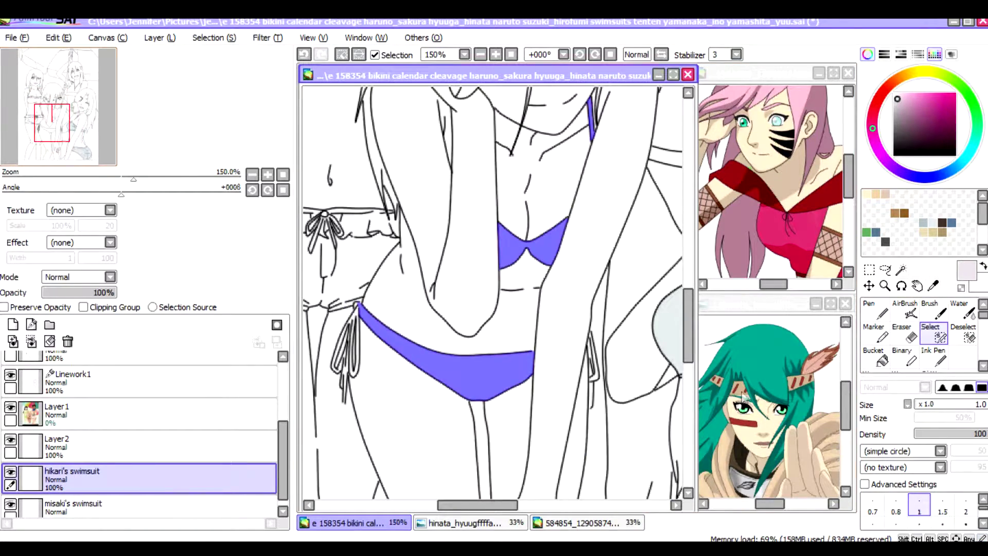
Sample the pink of the reference character's top, paint the centre figure's selected swimsuit with it, and clear the selection.
key(ctrl+d)
click(762, 74)
click(875, 308)
click(416, 350)
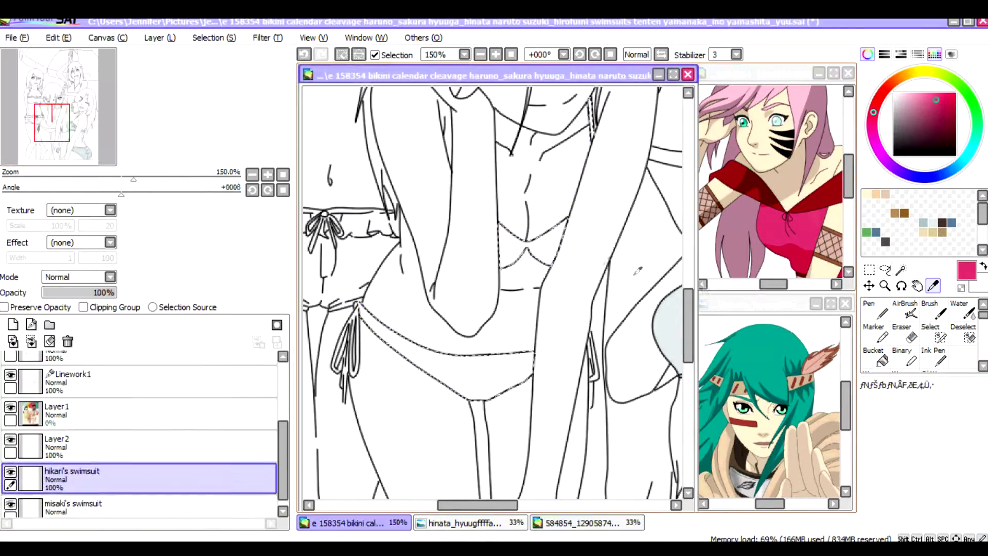
mouse_move(416, 350)
mouse_down()
mouse_move(520, 247)
mouse_move(565, 299)
mouse_up()
key(ctrl+d)
scroll(489, 392, down, 3)
Add a new layer above hikari's swimsuit and name it "minako's swimsuit".
click(13, 324)
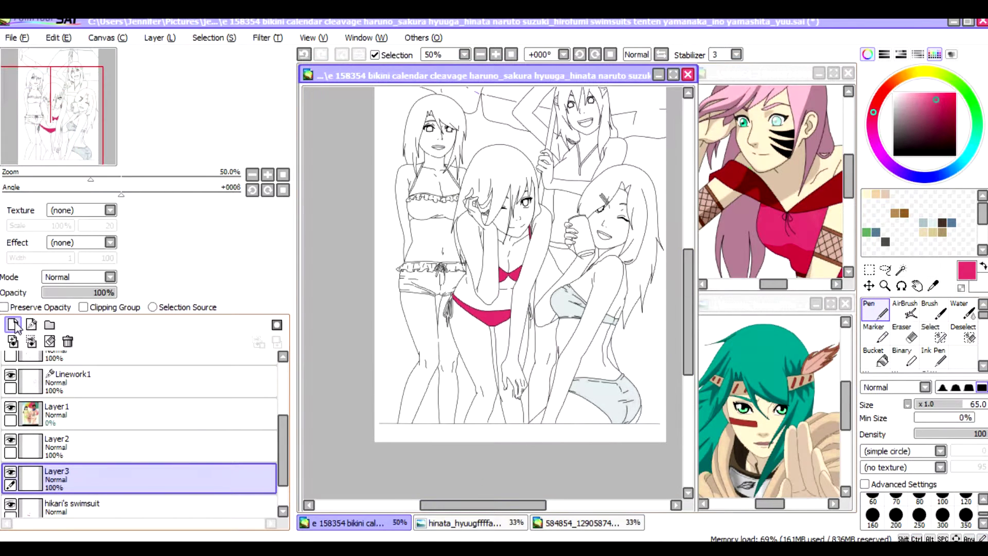
double_click(139, 488)
click(635, 201)
double_click(177, 477)
text(minako's swimsuit)
key(Return)
Select the leftmost figure's shorts and top below the ruffles, filling in missed areas with the Select brush at size 1.
scroll(426, 249, up, 2)
key(w)
click(427, 406)
click(423, 248)
scroll(452, 276, down, 1)
scroll(452, 276, up, 3)
key(s)
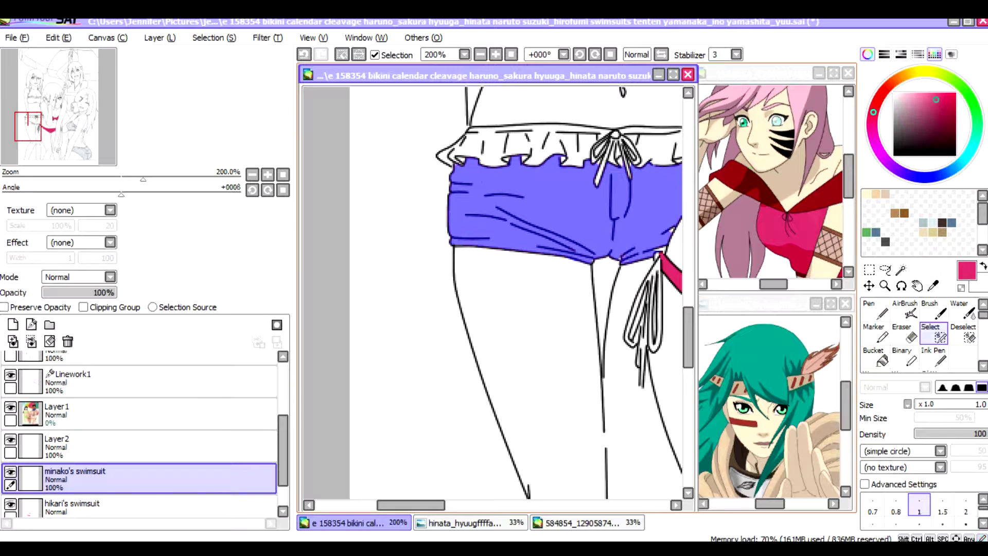
scroll(493, 292, right, 3)
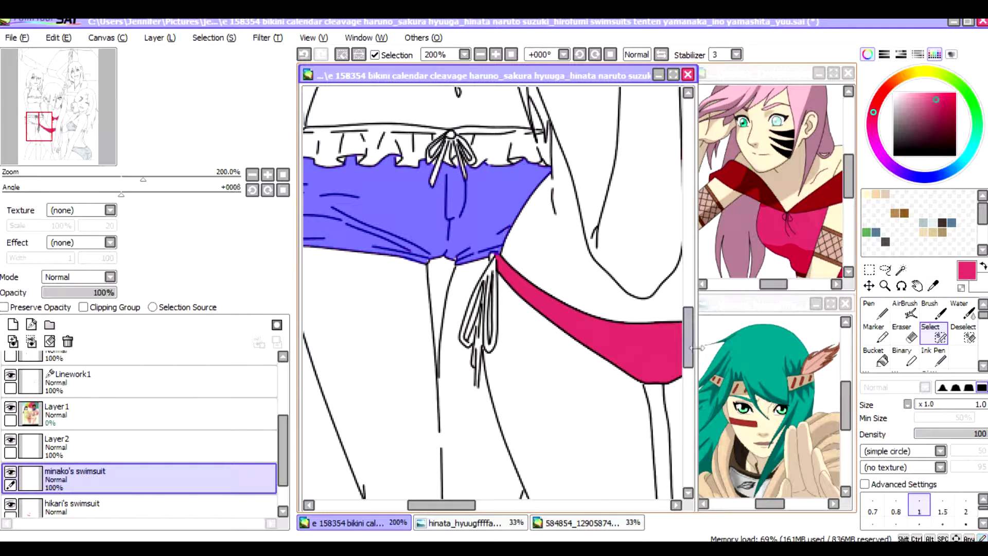
scroll(492, 292, up, 5)
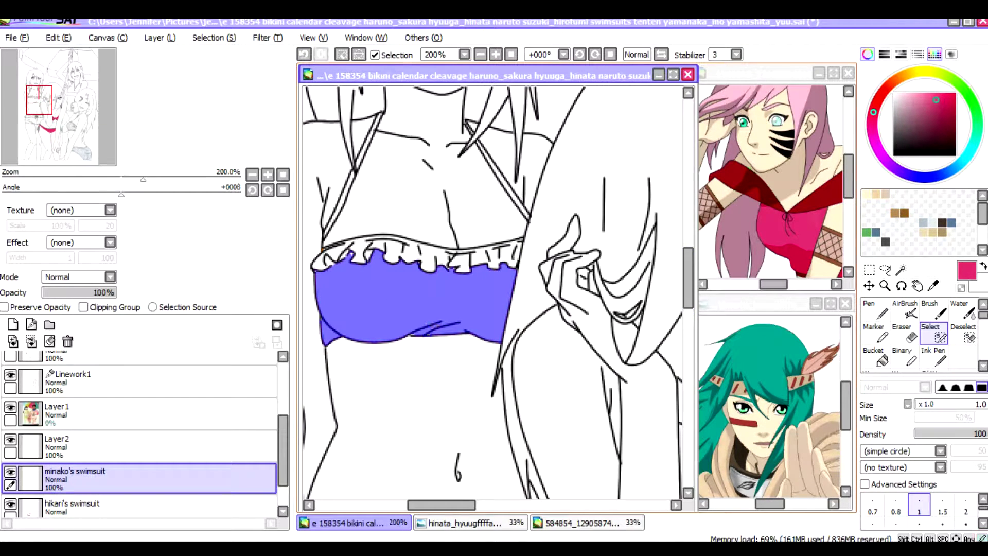
scroll(493, 292, down, 1)
scroll(492, 292, up, 1)
scroll(492, 292, down, 2)
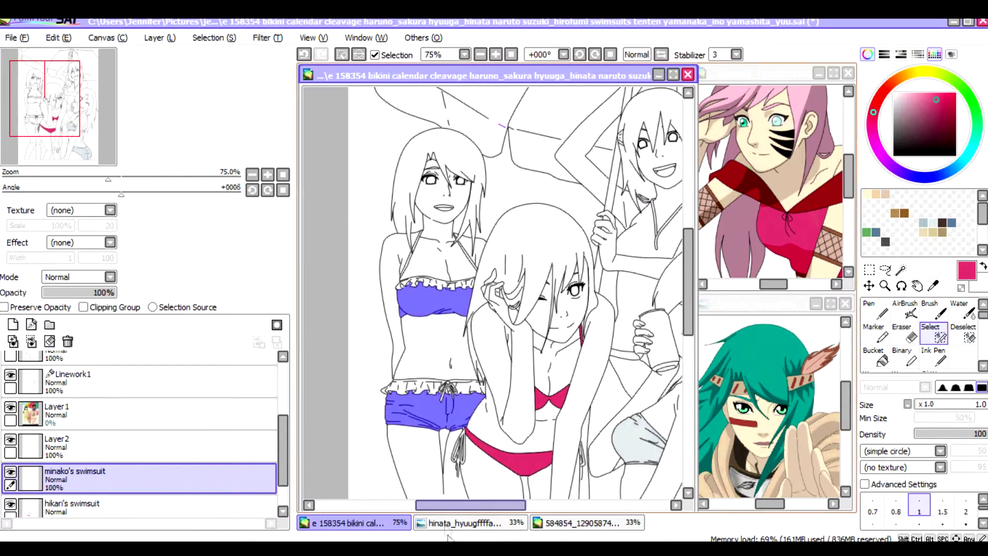
Refine the shorts selection around the waist bow and ruffle edge.
scroll(492, 292, up, 3)
scroll(429, 422, up, 1)
drag(419, 383, 409, 455)
key(Delete)
scroll(432, 384, down, 1)
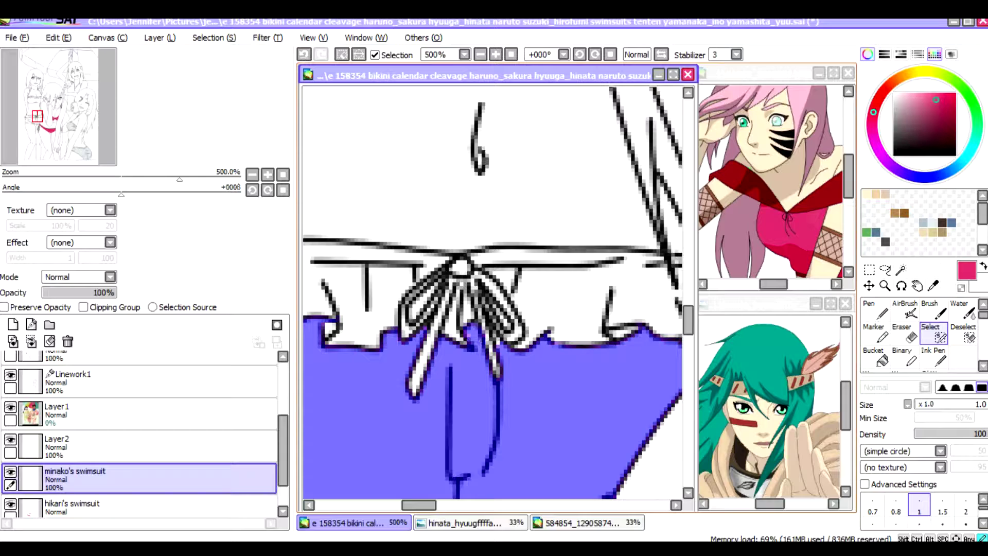
scroll(494, 341, down, 4)
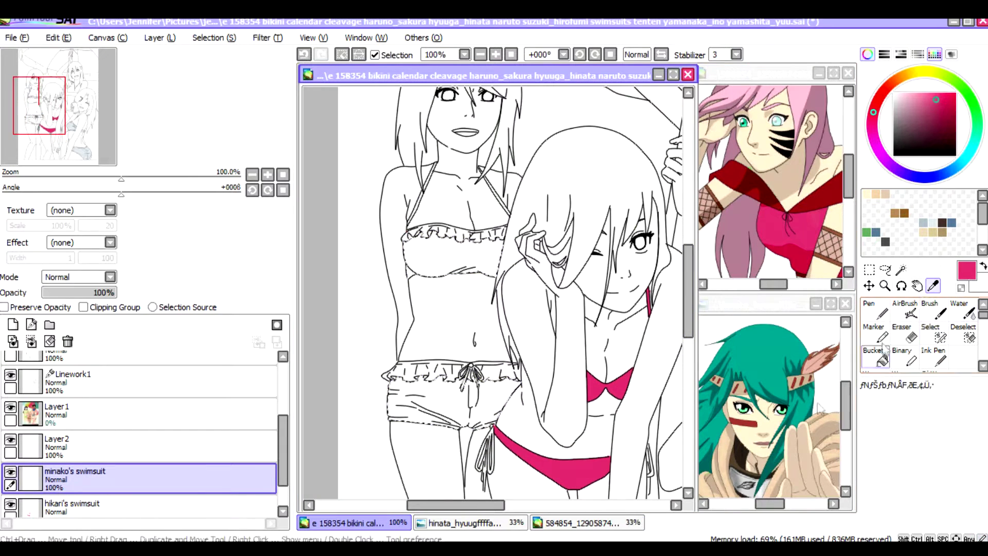
Sample teal from the teal-haired reference and try a darker green shade on the leftmost figure's top and shorts.
click(762, 360)
click(761, 360)
click(874, 311)
click(419, 355)
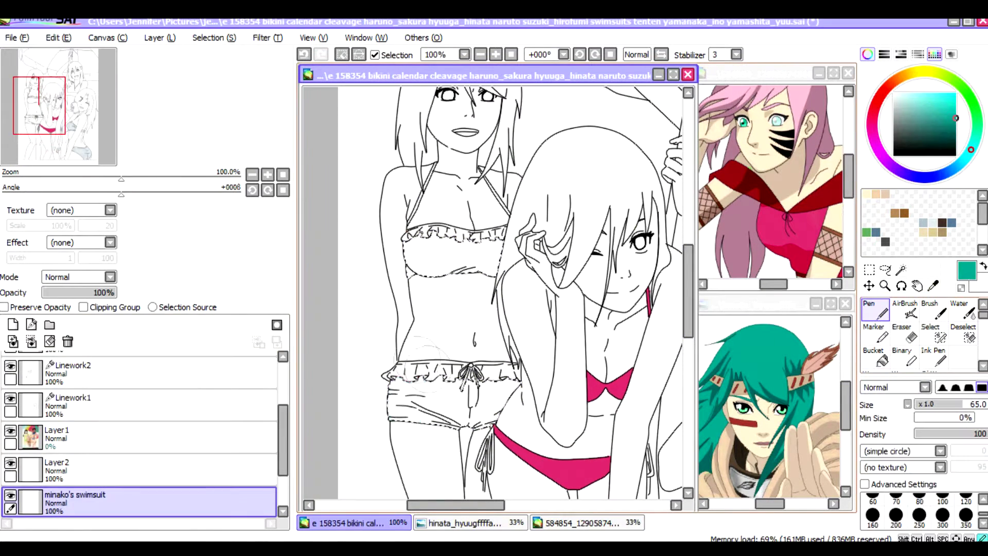
drag(391, 383, 515, 422)
drag(406, 236, 504, 270)
click(944, 131)
drag(391, 384, 515, 422)
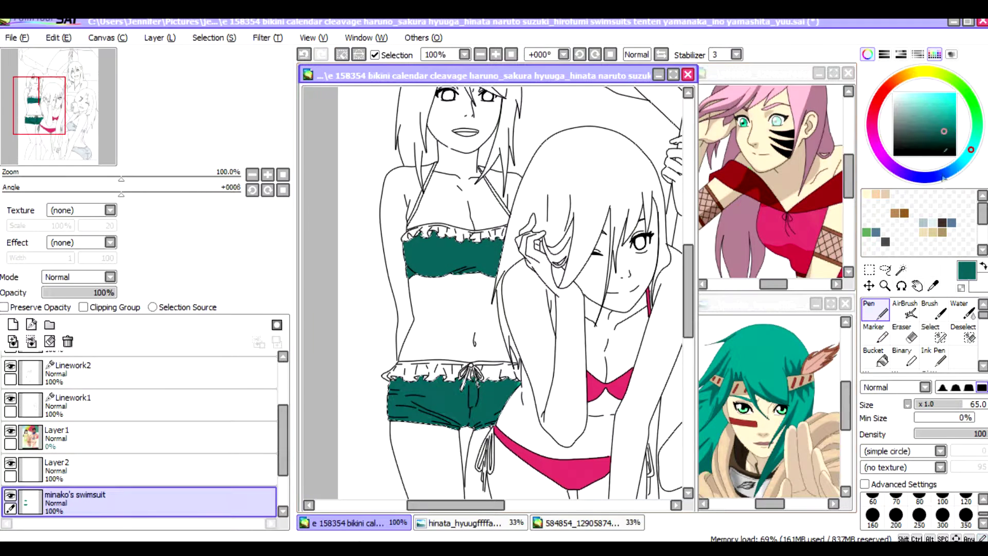
Adjust the colour to a more saturated blue-green teal, repaint the leftmost figure's top and shorts, and clear the selection.
click(961, 162)
click(953, 128)
drag(406, 236, 505, 270)
drag(391, 383, 515, 422)
drag(406, 237, 504, 270)
click(968, 153)
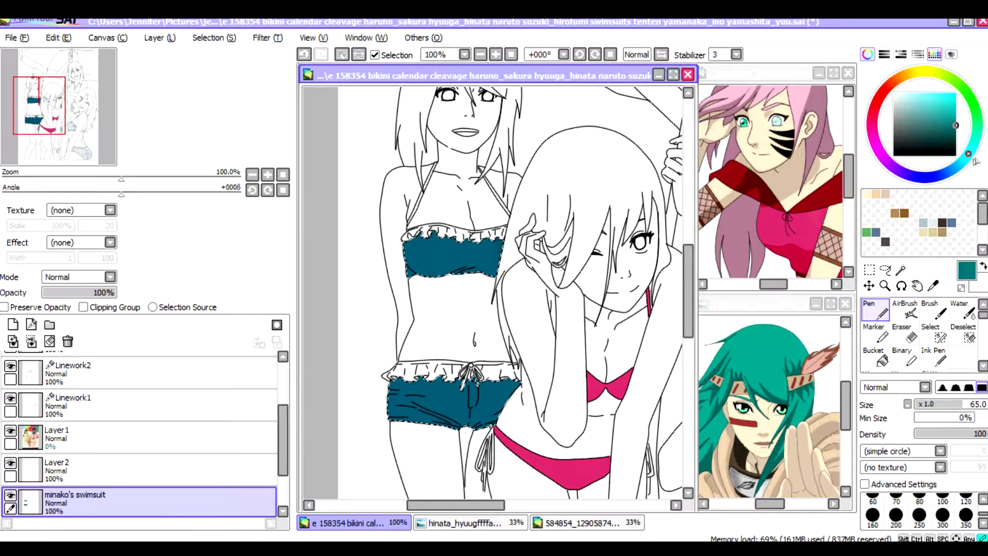
drag(407, 236, 504, 270)
drag(391, 383, 514, 421)
drag(391, 383, 514, 422)
scroll(496, 396, down, 1)
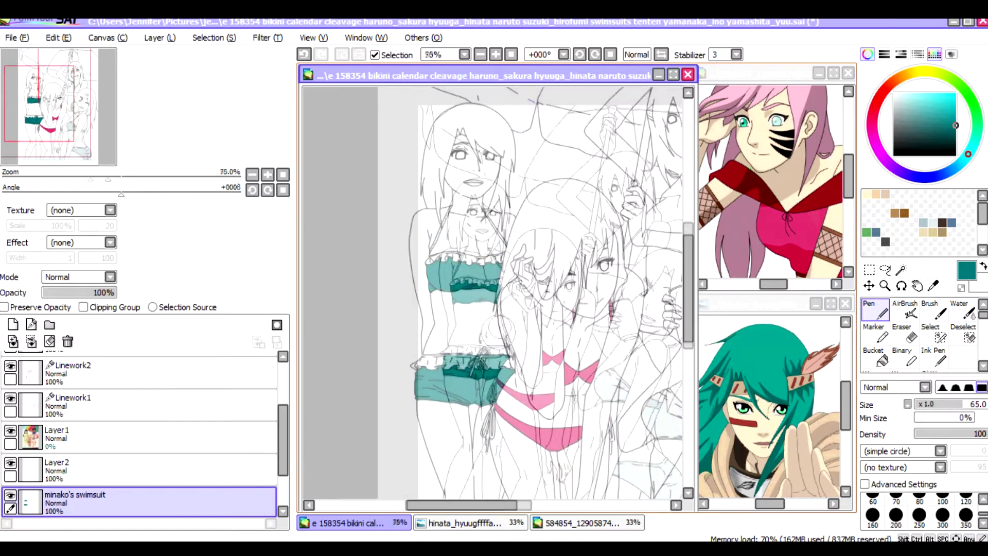
Add a new layer above minako's swimsuit and name it "Kita's swim suit".
scroll(496, 397, down, 2)
click(13, 324)
double_click(57, 470)
text(Kita's swim suit)
key(Return)
Select both halves of the back figure's swimsuit top.
scroll(372, 419, up, 4)
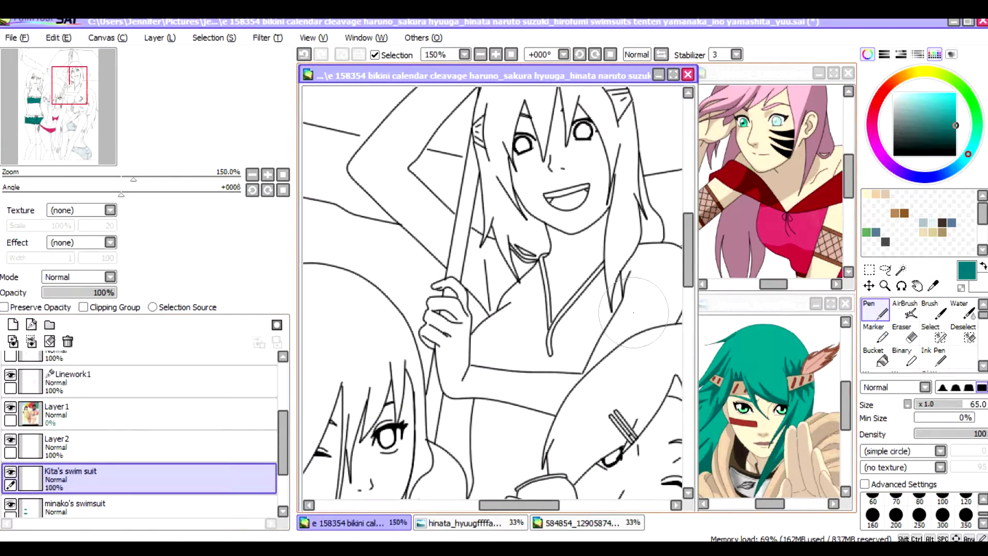
key(w)
click(541, 321)
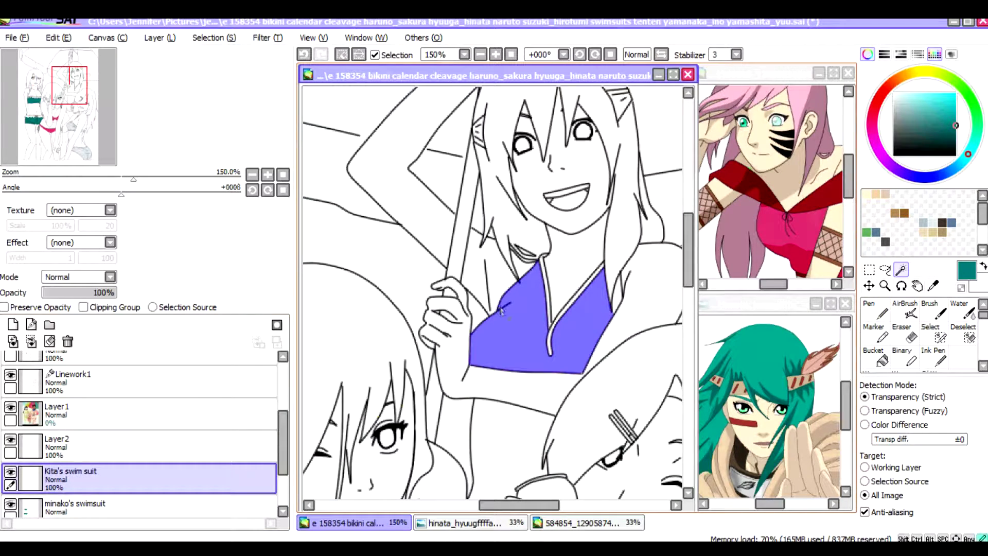
mouse_move(628, 309)
mouse_down()
mouse_move(608, 268)
mouse_move(592, 155)
mouse_move(628, 206)
mouse_up()
Choose a strong red and paint the back figure's swimsuit top and bottom with the Pen.
click(877, 101)
mouse_move(891, 106)
mouse_down()
mouse_move(893, 86)
mouse_move(881, 95)
mouse_up()
key(n)
drag(484, 216, 607, 186)
drag(463, 478, 536, 489)
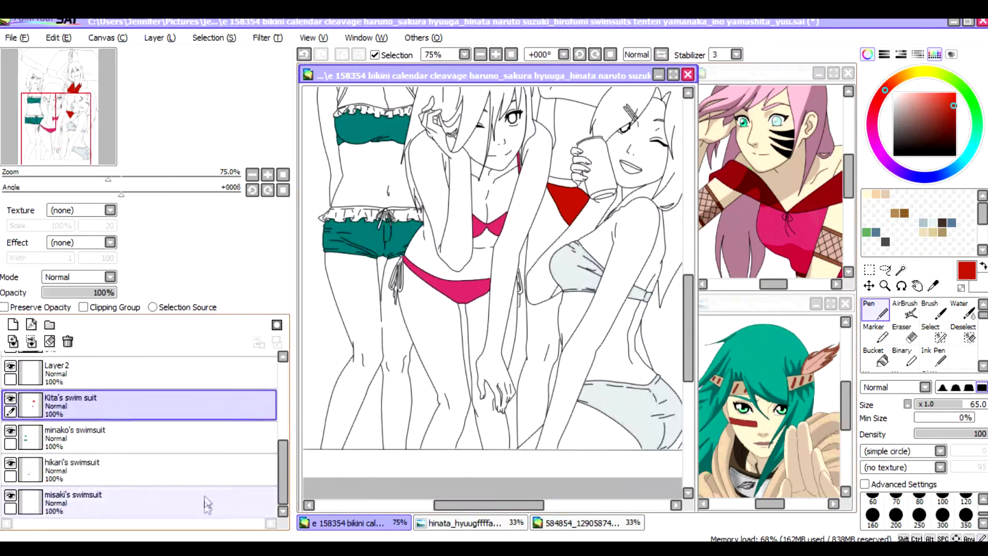
Add a new layer above hikari's swimsuit and name it "hikar's trim".
click(208, 503)
click(13, 325)
double_click(94, 466)
text(hikar's trim)
key(Return)
double_click(95, 460)
key(Return)
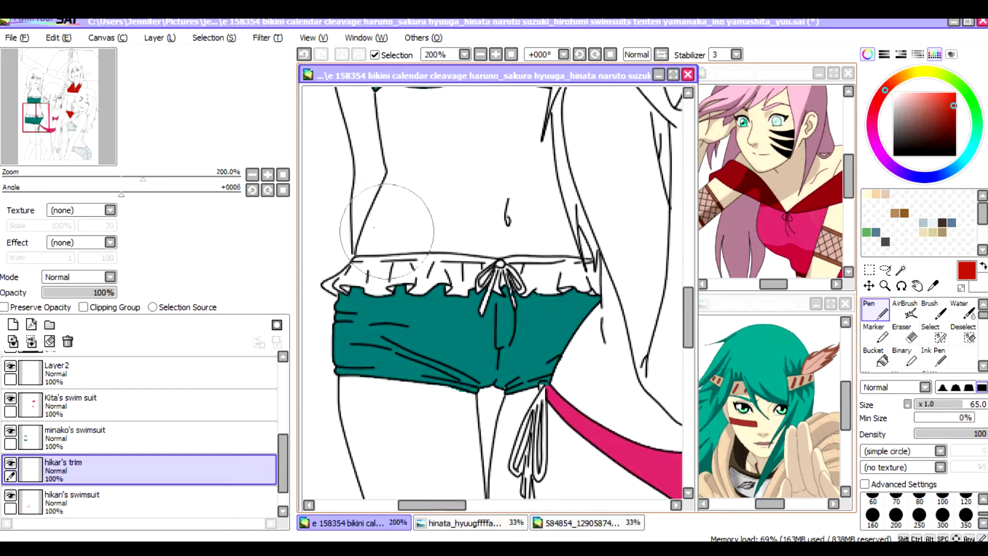
Activate the hikari's swimsuit layer and sample the dark red of the pink-haired reference character's collar.
click(72, 498)
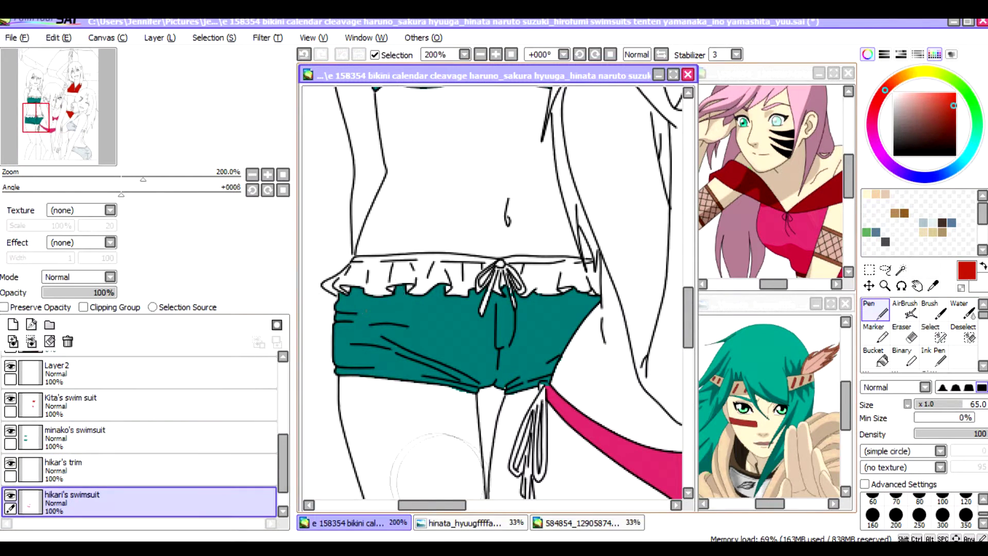
drag(635, 489, 499, 481)
scroll(493, 291, down, 3)
click(901, 269)
double_click(933, 286)
key(Escape)
click(815, 193)
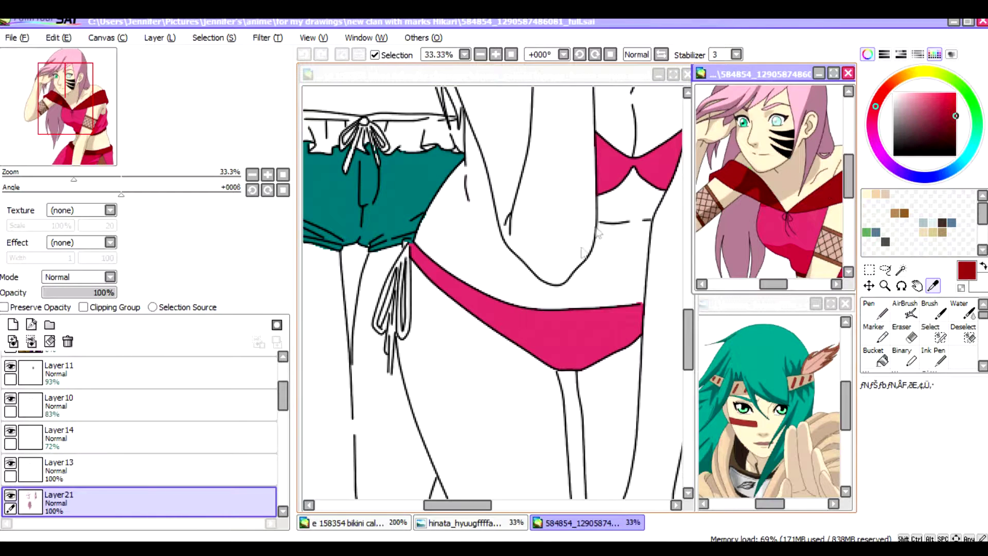
Reduce the Pen to size 1 and paint the knot and upper loops of the centre figure's hip tie dark red.
key(bracketleft)
key(bracketleft)
key(bracketleft)
key(bracketleft)
key(bracketleft)
key(bracketleft)
key(bracketleft)
key(bracketleft)
scroll(365, 291, up, 3)
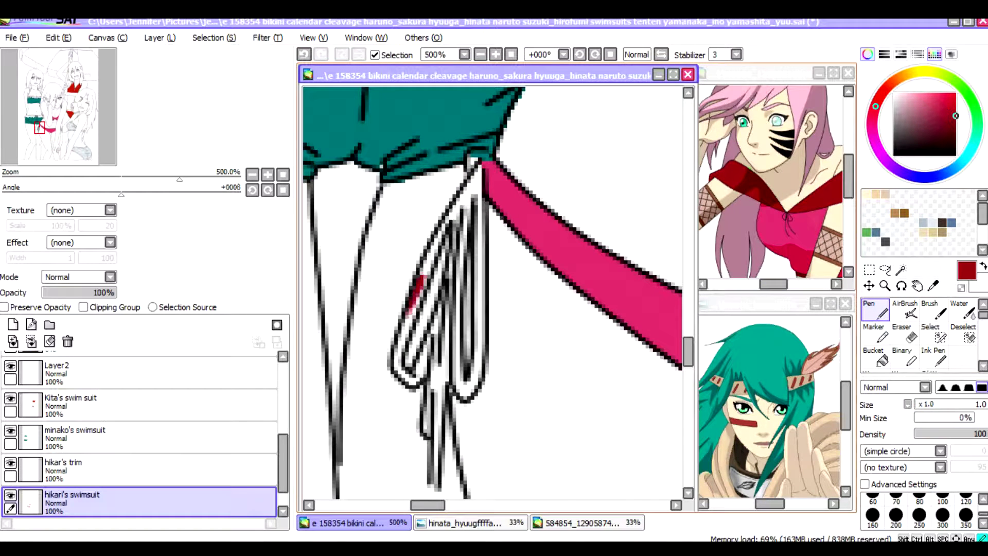
drag(479, 175, 455, 247)
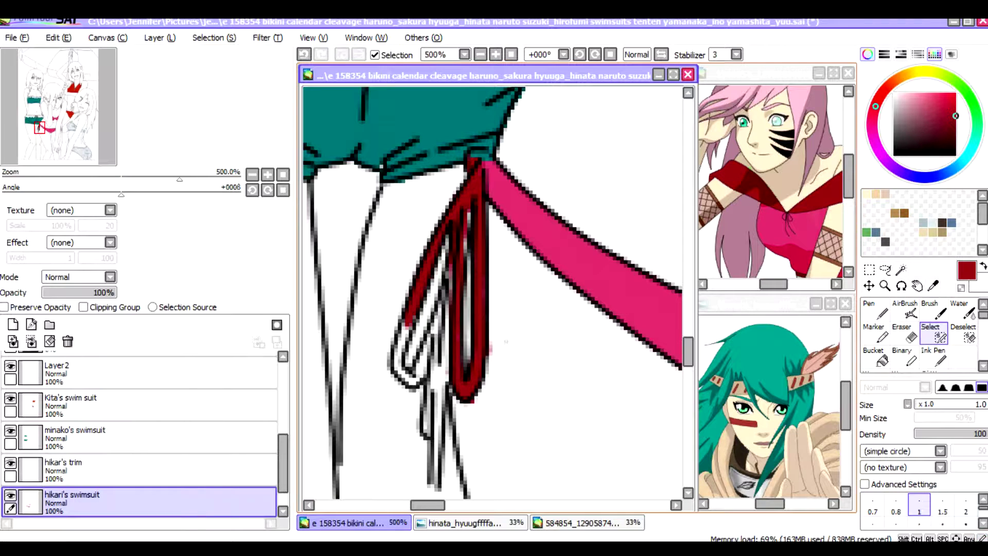
Erase the stray red beside the hip tie's loop, and paint its remaining loop and hanging ends dark red.
click(882, 333)
key(e)
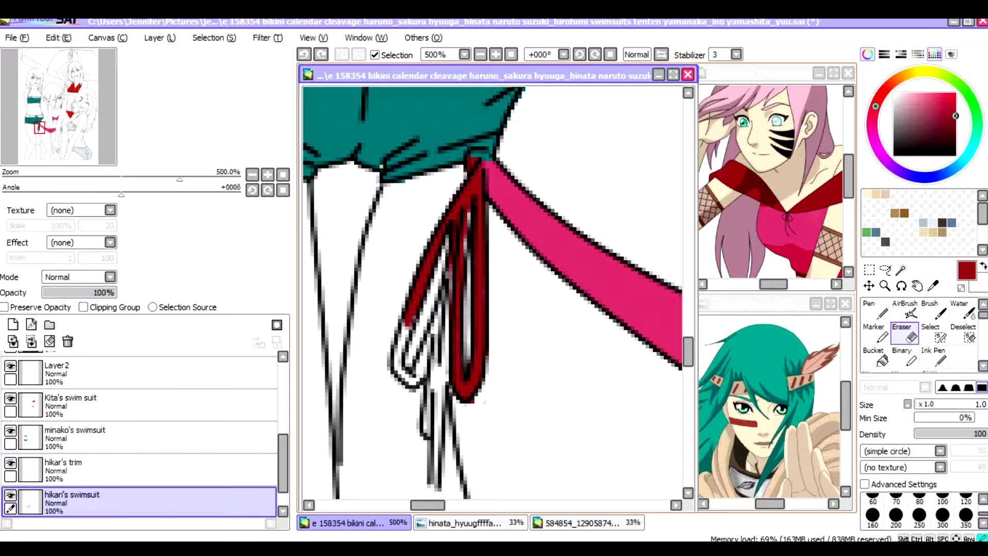
key(n)
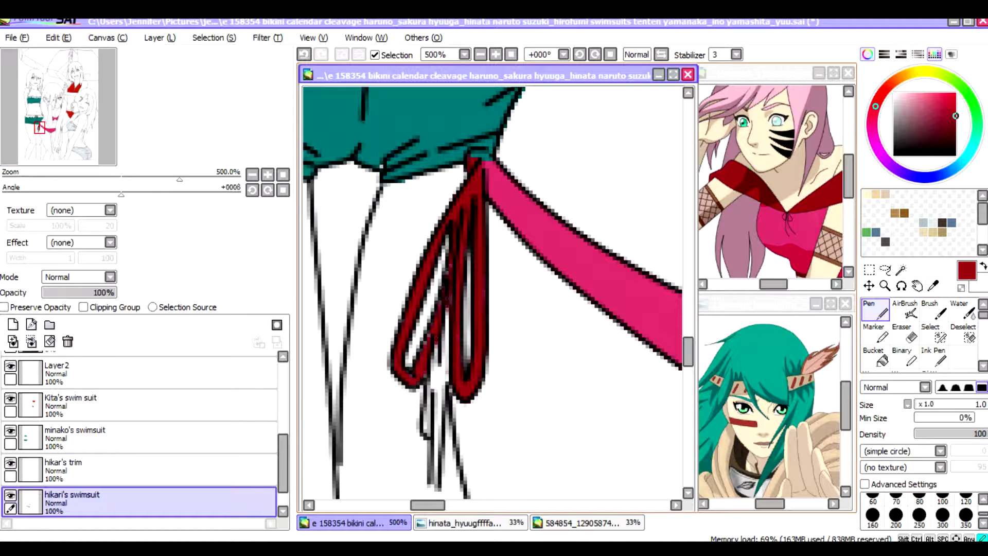
drag(443, 324, 443, 391)
scroll(494, 294, down, 3)
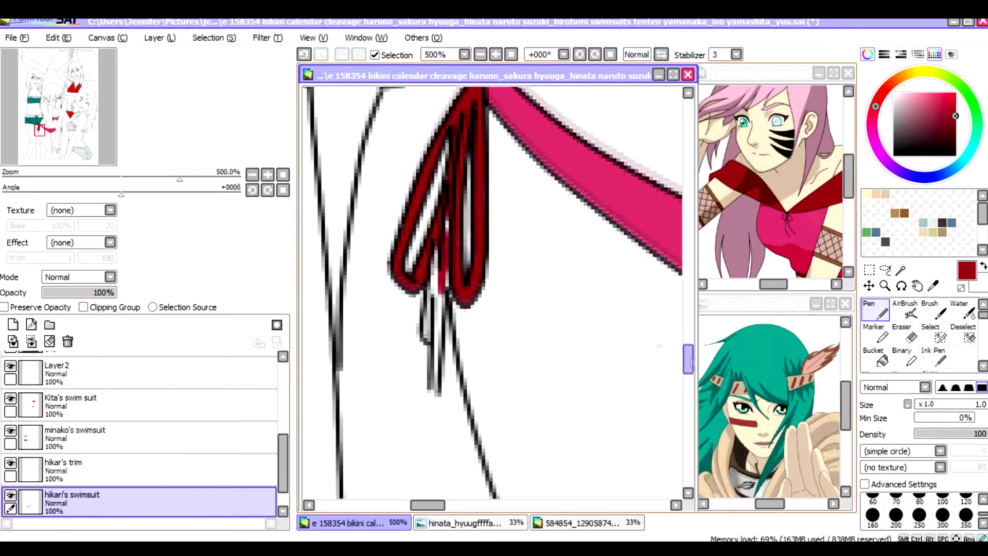
drag(437, 340, 432, 249)
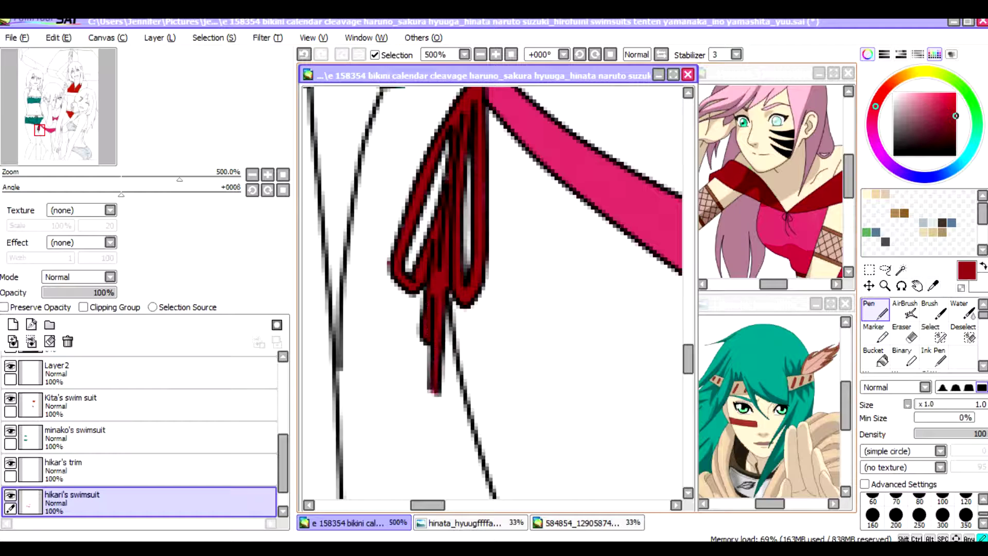
key(d)
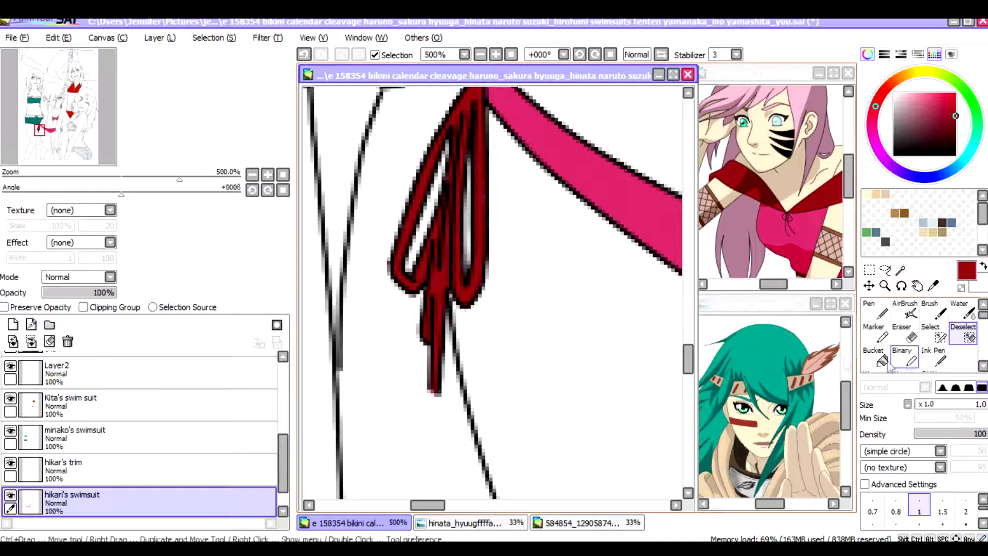
key(n)
scroll(493, 294, down, 6)
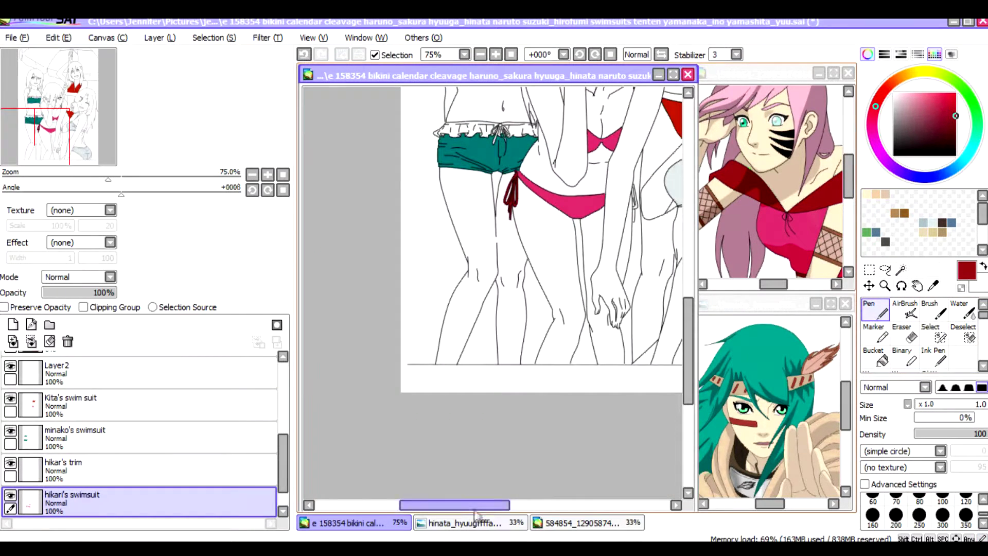
Paint the loops and hanging end of the centre figure's other hip tie dark red with the Pen.
scroll(512, 175, up, 6)
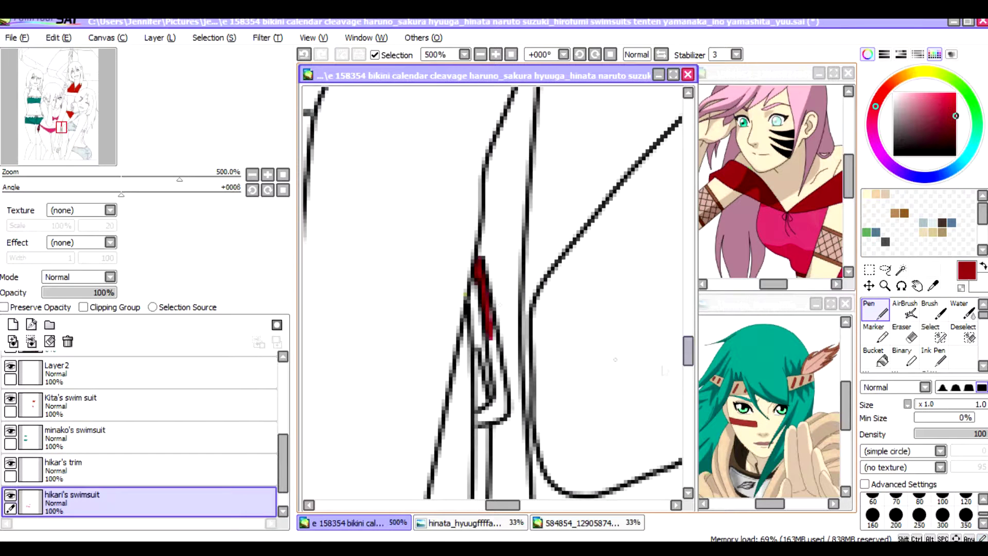
scroll(494, 294, down, 3)
drag(481, 227, 478, 396)
click(963, 335)
double_click(963, 335)
key(Escape)
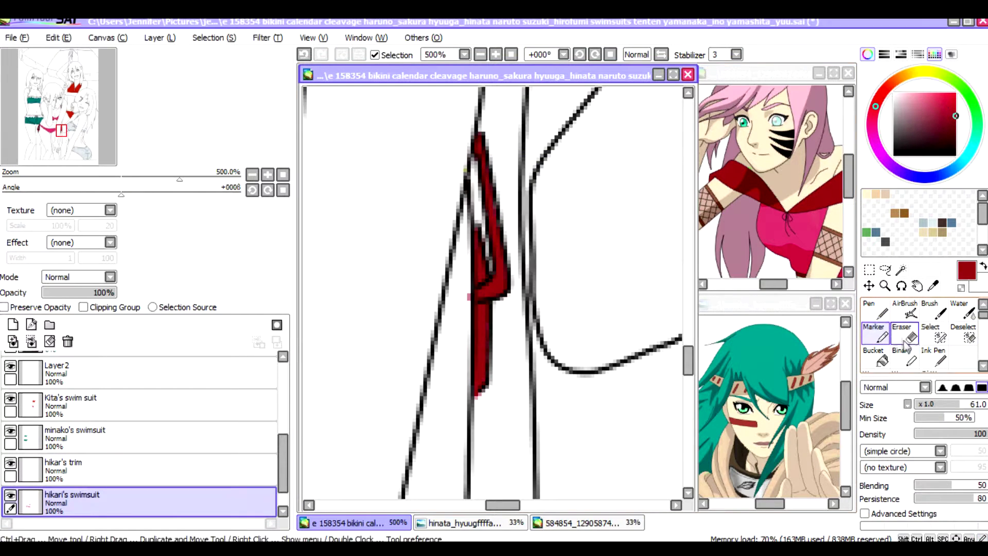
click(875, 312)
key(ctrl+minus)
key(ctrl+minus)
key(ctrl+minus)
key(ctrl+minus)
key(ctrl+minus)
key(ctrl+minus)
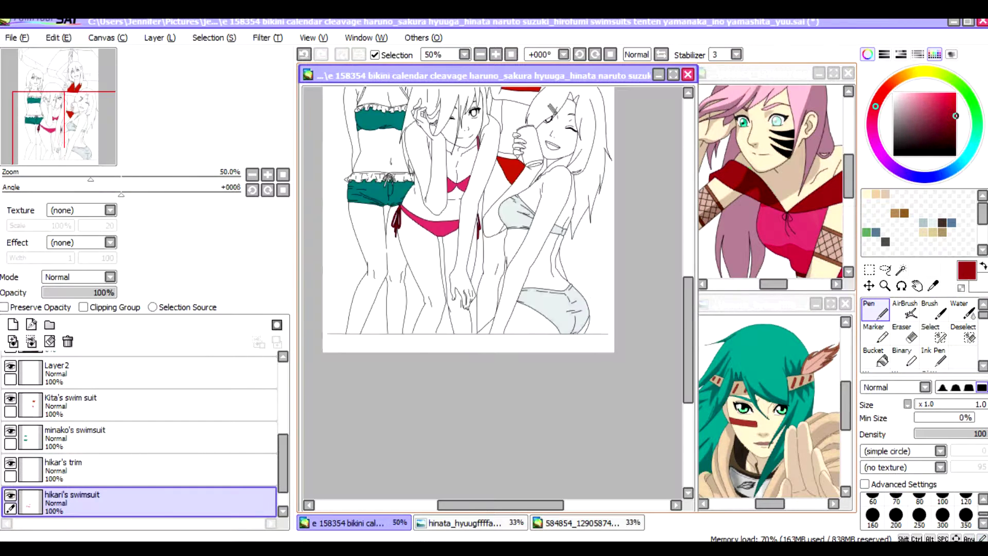
Add a new layer above minako's swimsuit and name it "minako's trim".
click(109, 469)
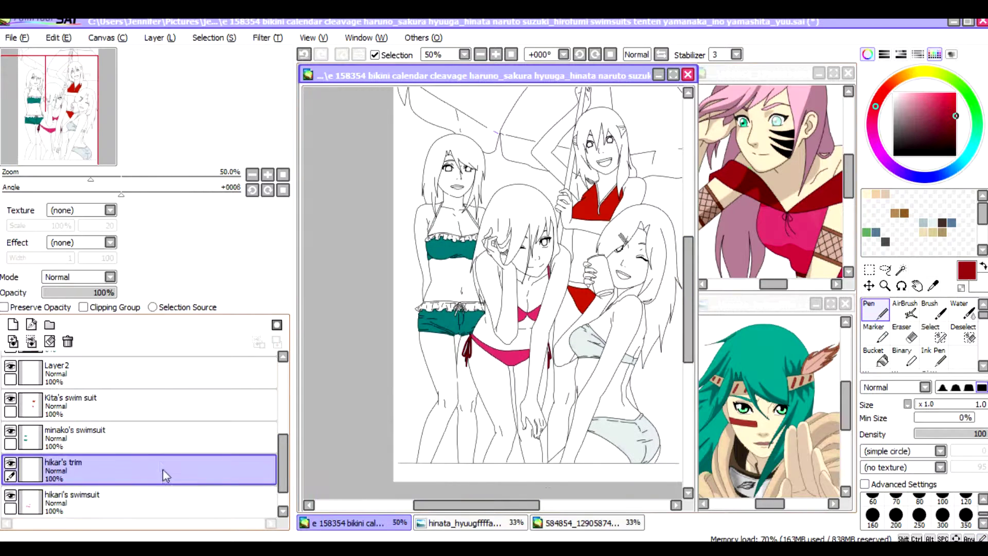
double_click(109, 437)
key(Escape)
double_click(109, 440)
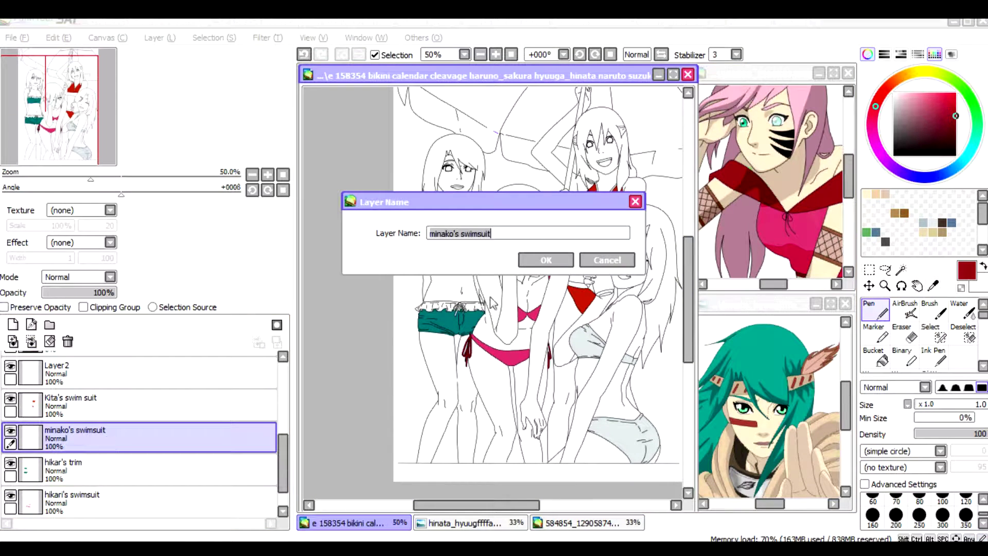
key(Return)
click(13, 324)
double_click(140, 437)
text(minako)
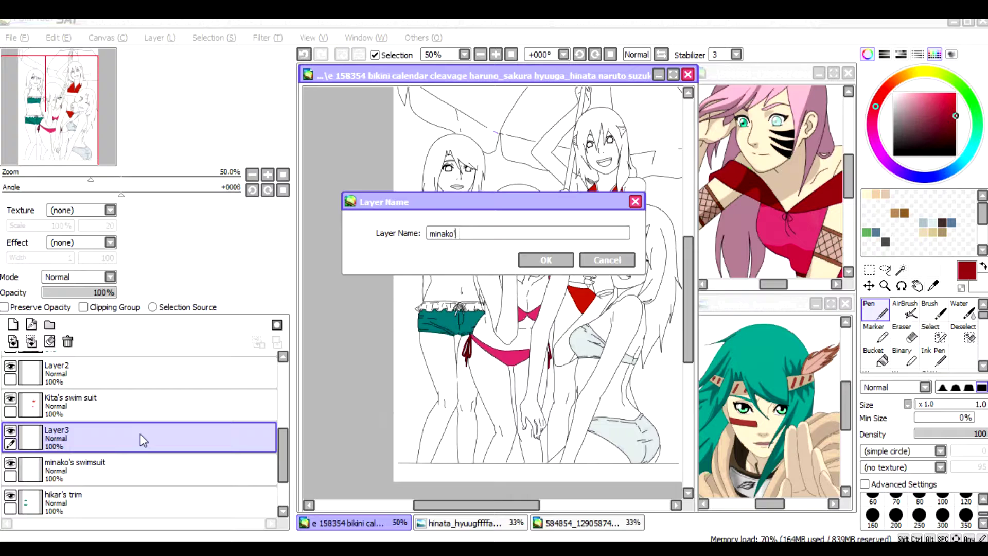
text('s trim)
key(Return)
key(ctrl+plus)
key(ctrl+plus)
key(ctrl+plus)
key(ctrl+plus)
key(e)
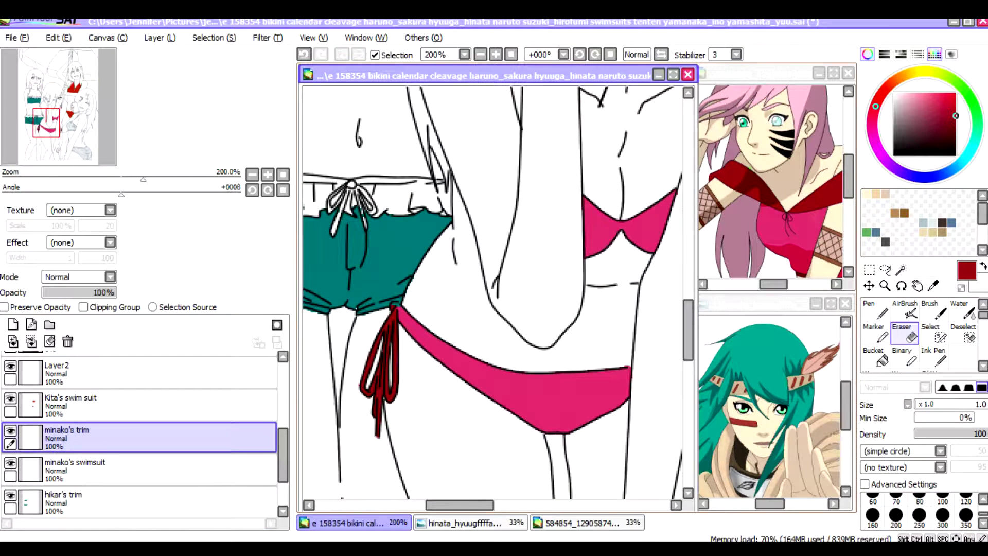
click(90, 468)
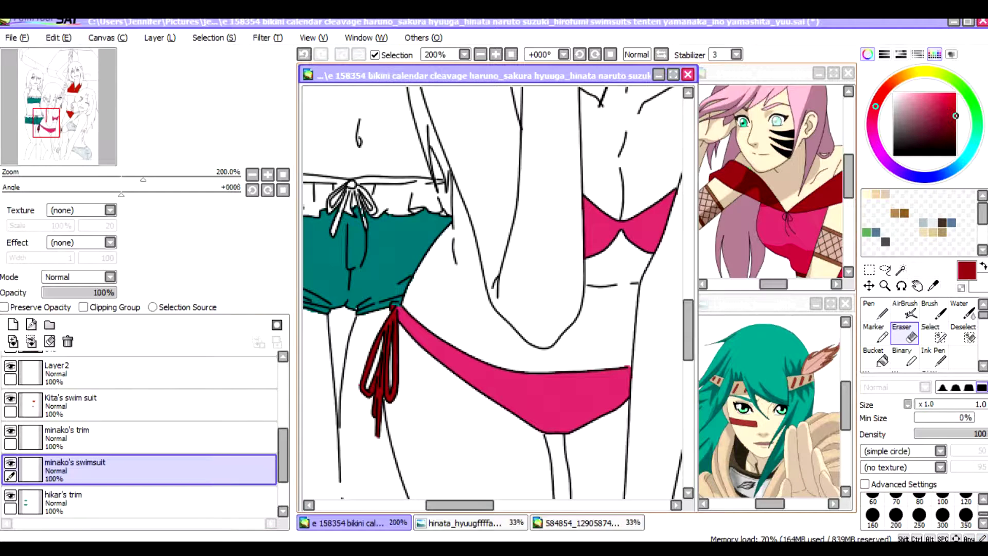
click(210, 437)
click(267, 500)
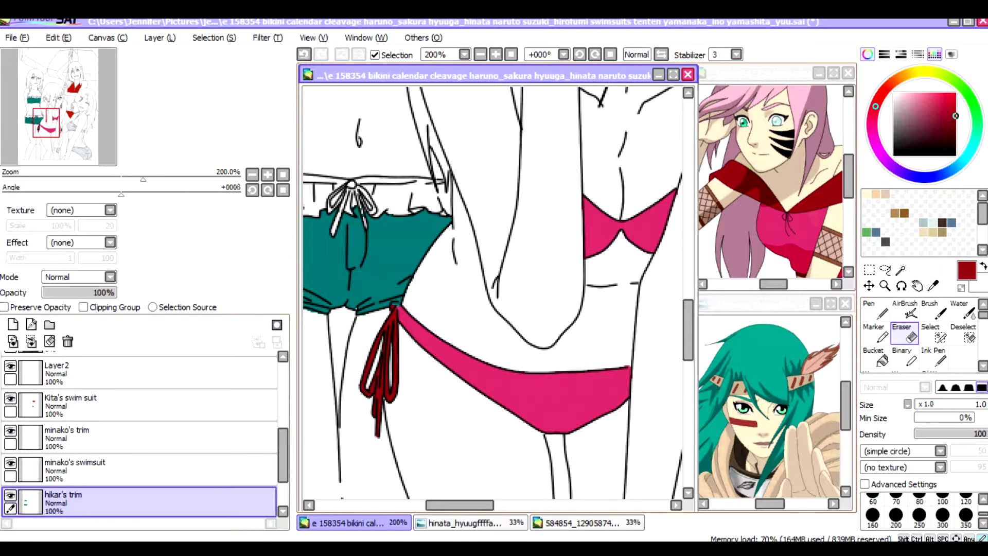
With minako's trim active, select the frills of the teal shorts and teal top with the Magic Wand.
scroll(390, 398, up, 3)
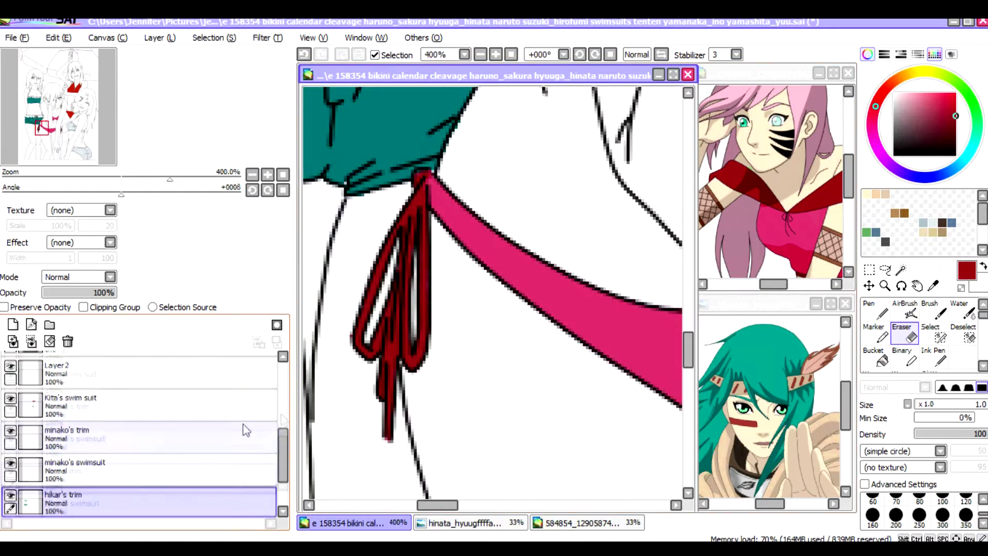
mouse_move(117, 180)
mouse_down()
mouse_move(107, 179)
mouse_move(133, 179)
mouse_up()
scroll(692, 308, up, 3)
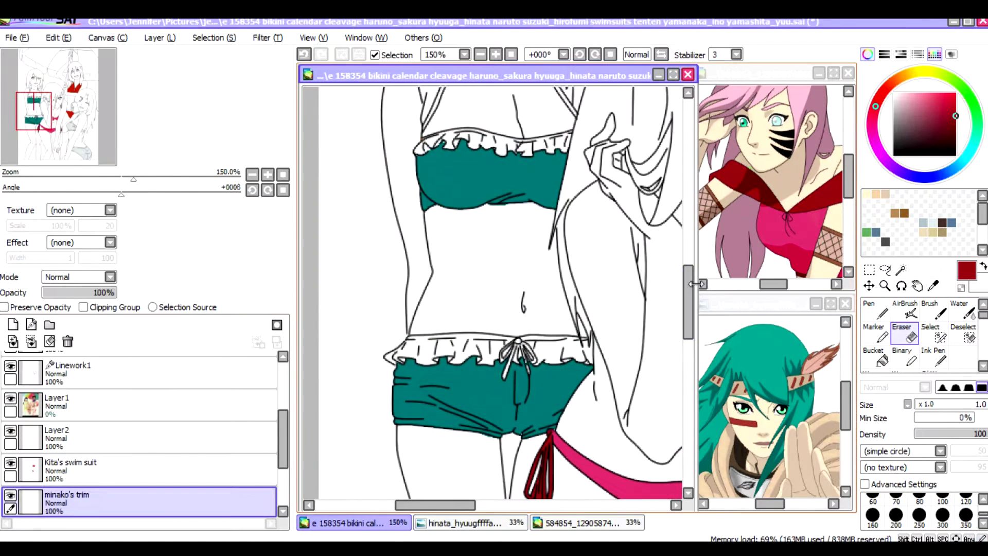
click(900, 269)
click(561, 347)
click(397, 350)
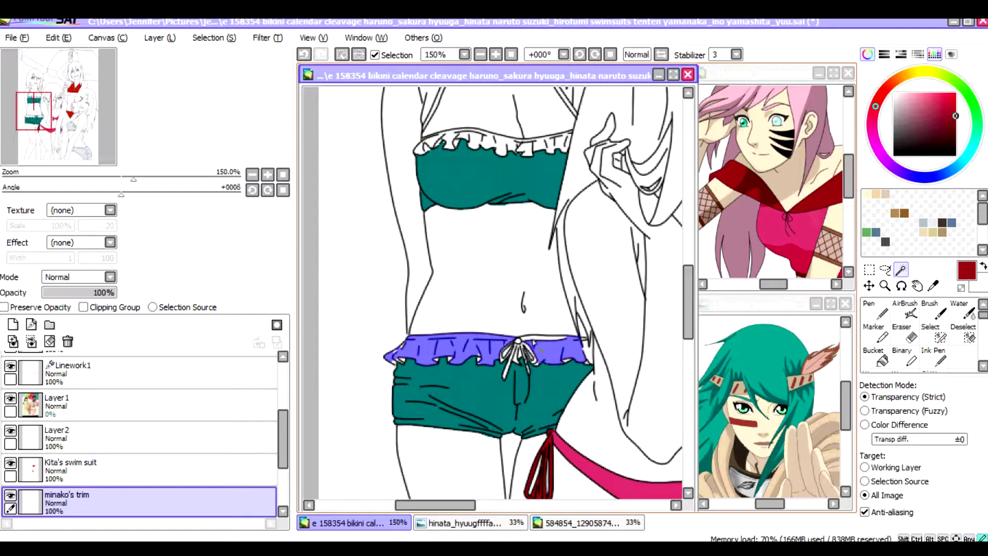
click(500, 143)
click(448, 136)
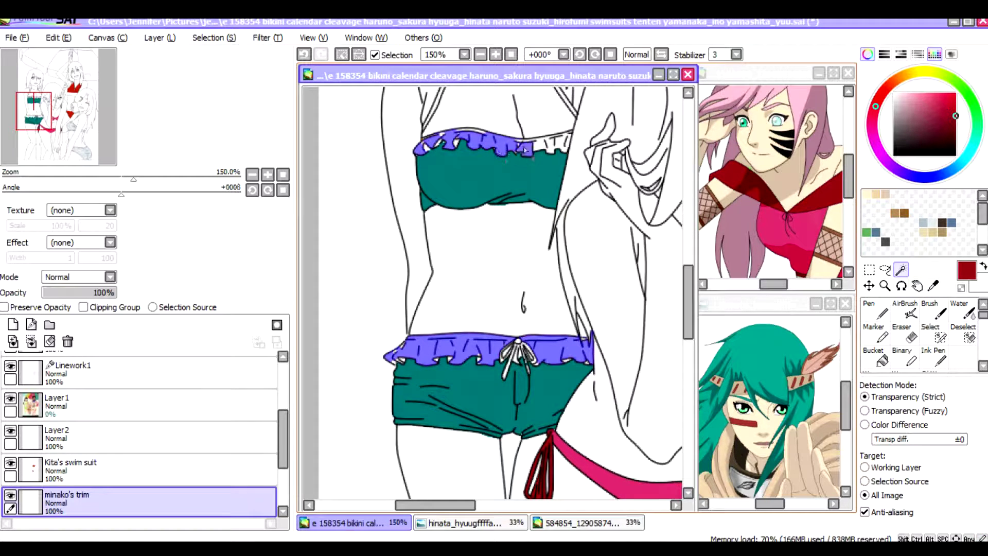
Cover the unselected gaps along the teal top's frill with the Select brush at size 1.
scroll(436, 257, up, 3)
scroll(464, 225, up, 4)
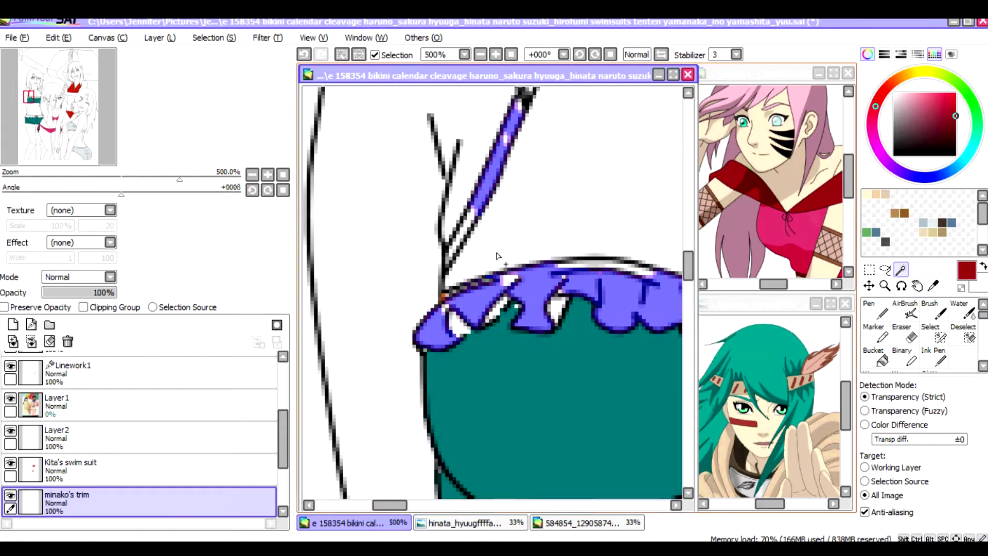
key(s)
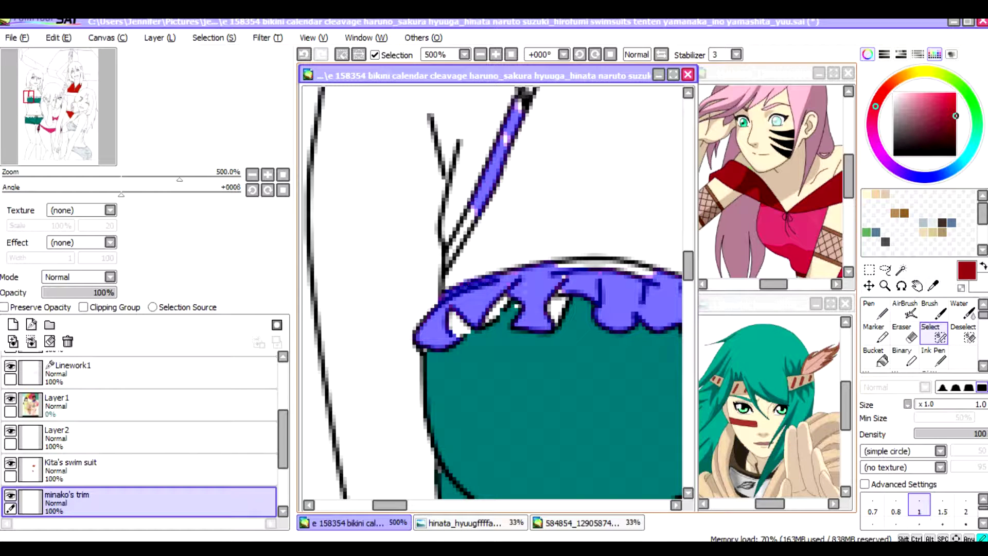
scroll(493, 292, right, 3)
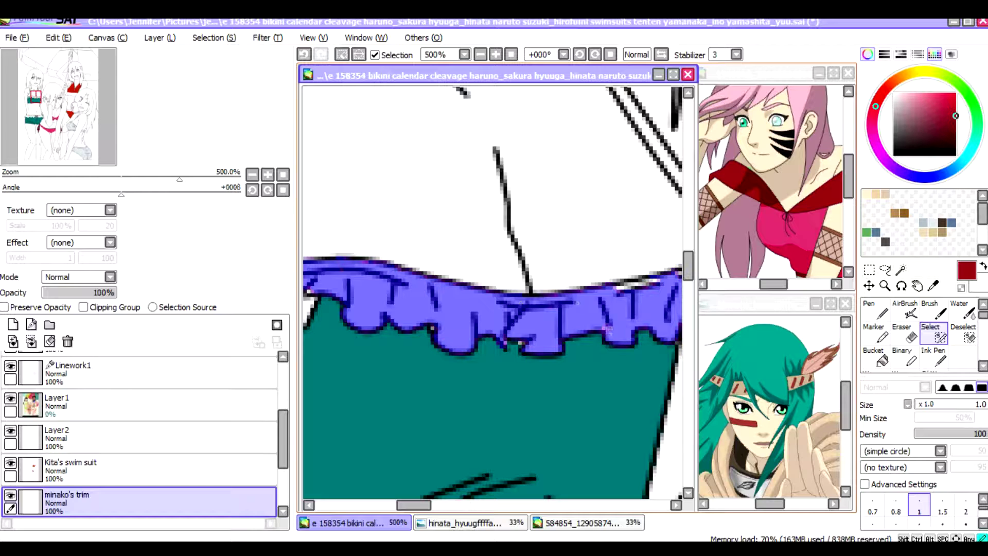
scroll(492, 291, right, 3)
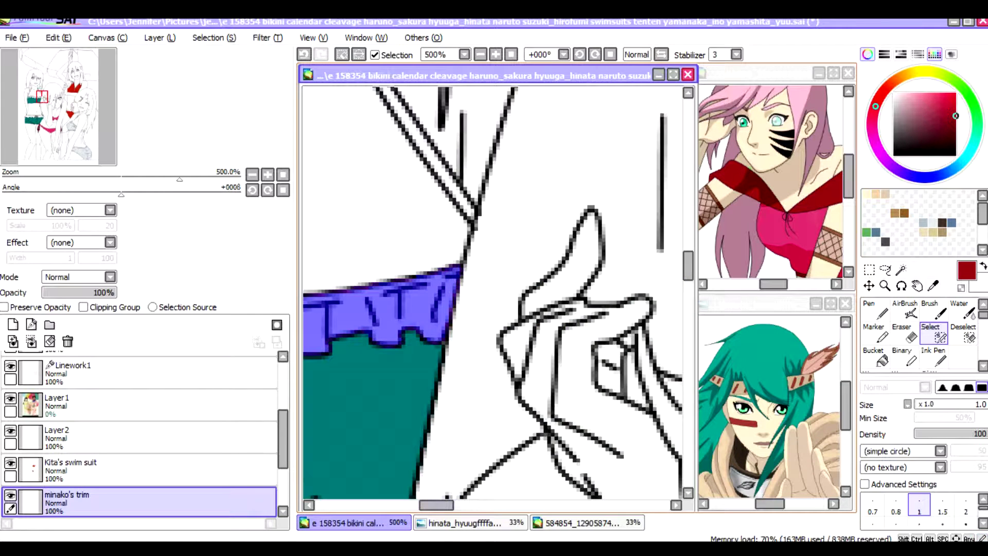
scroll(492, 291, left, 5)
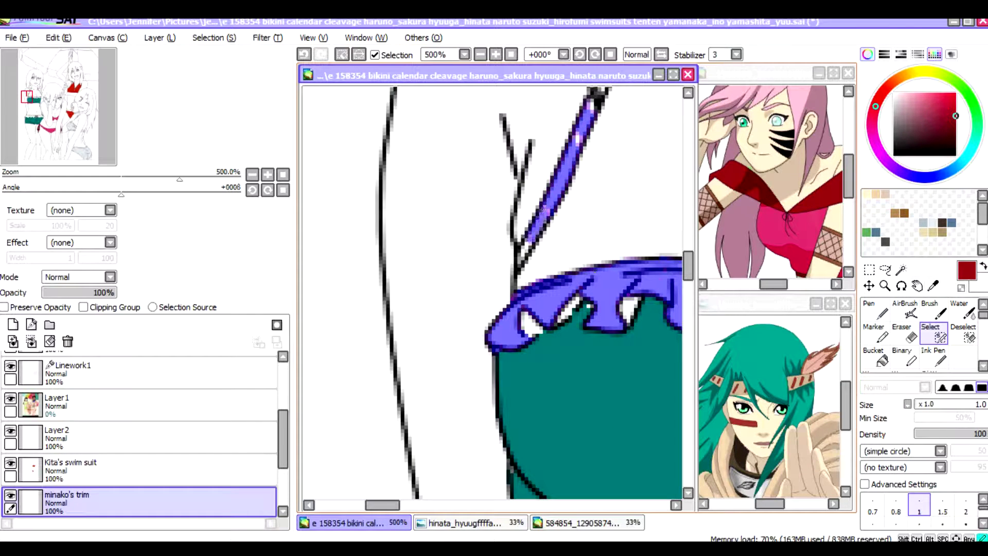
Add the teal top's two neck straps to the selection and complete it along the shorts' frill.
scroll(493, 292, up, 5)
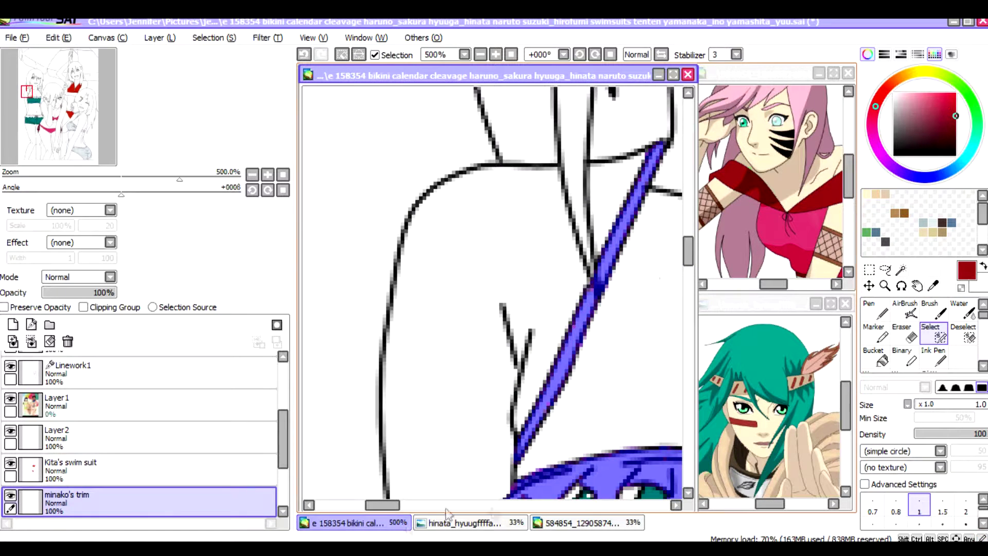
scroll(445, 320, right, 4)
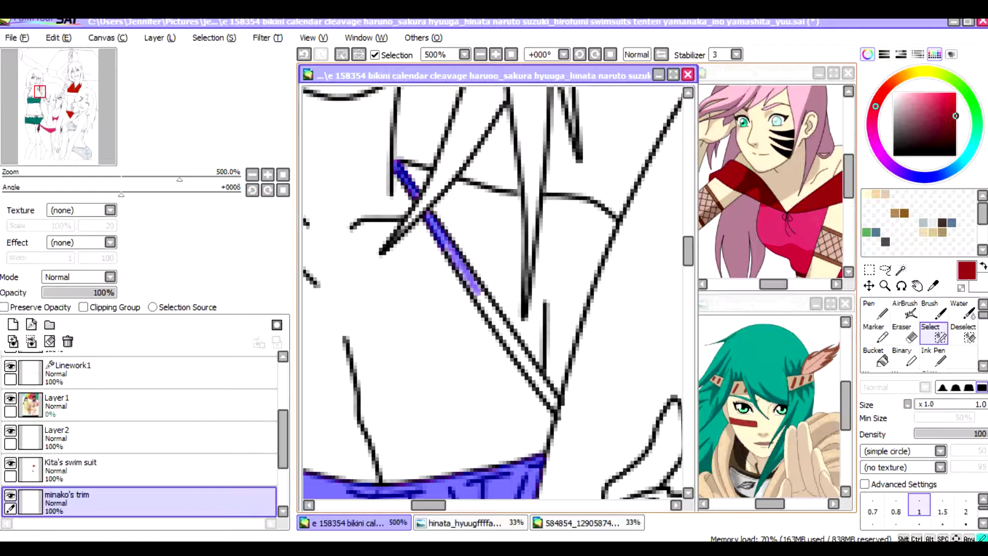
drag(477, 293, 520, 354)
scroll(553, 406, down, 5)
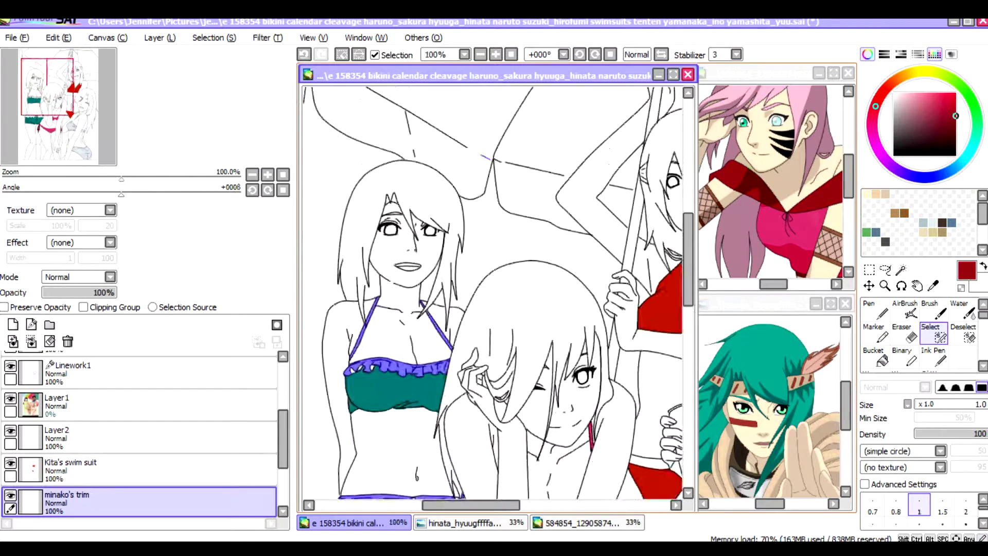
scroll(391, 453, up, 3)
scroll(385, 358, up, 2)
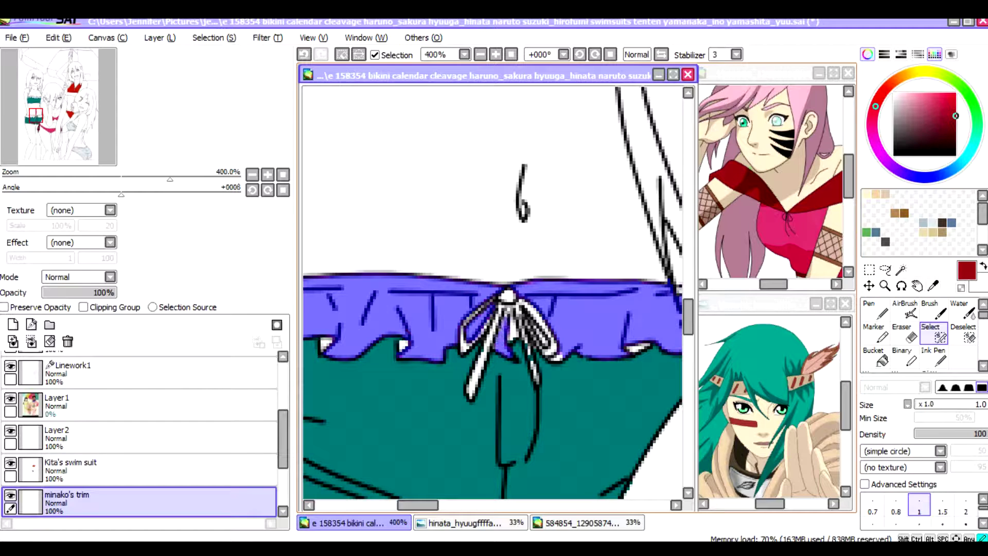
drag(420, 505, 393, 507)
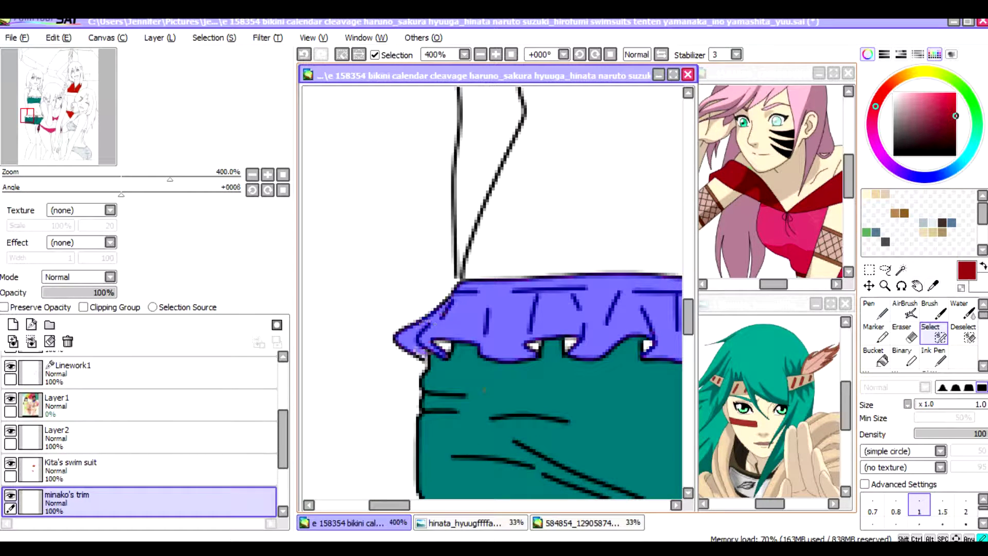
Sample light beige from the teal-haired reference drawing and paint the selected frills and neck straps with the Pen.
scroll(423, 321, down, 3)
click(933, 285)
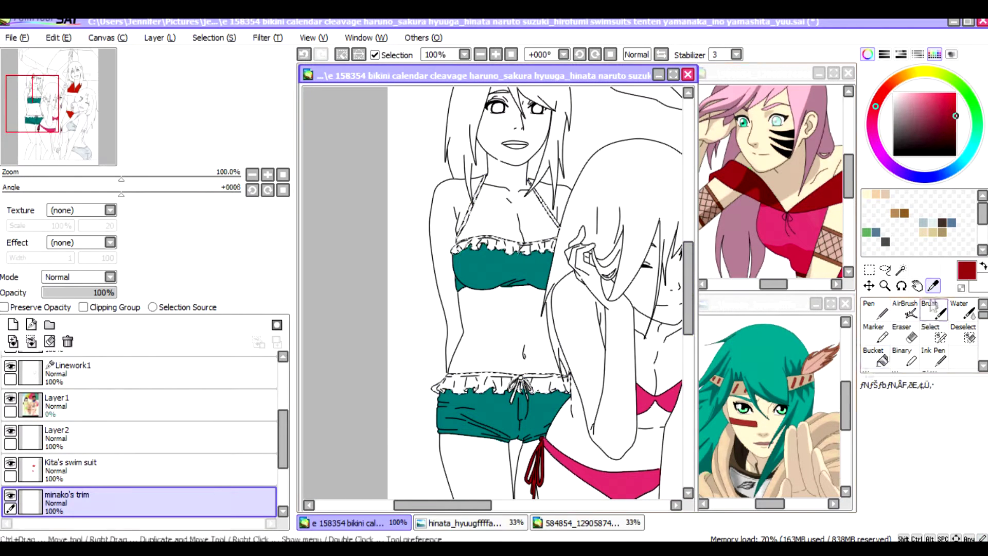
click(756, 437)
click(756, 437)
click(537, 266)
key(n)
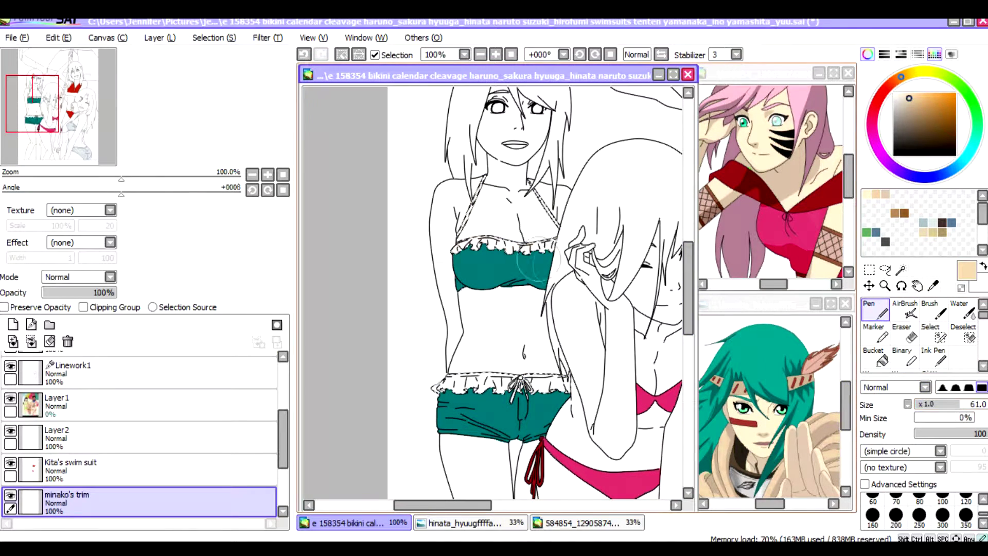
drag(461, 247, 554, 246)
drag(569, 383, 435, 383)
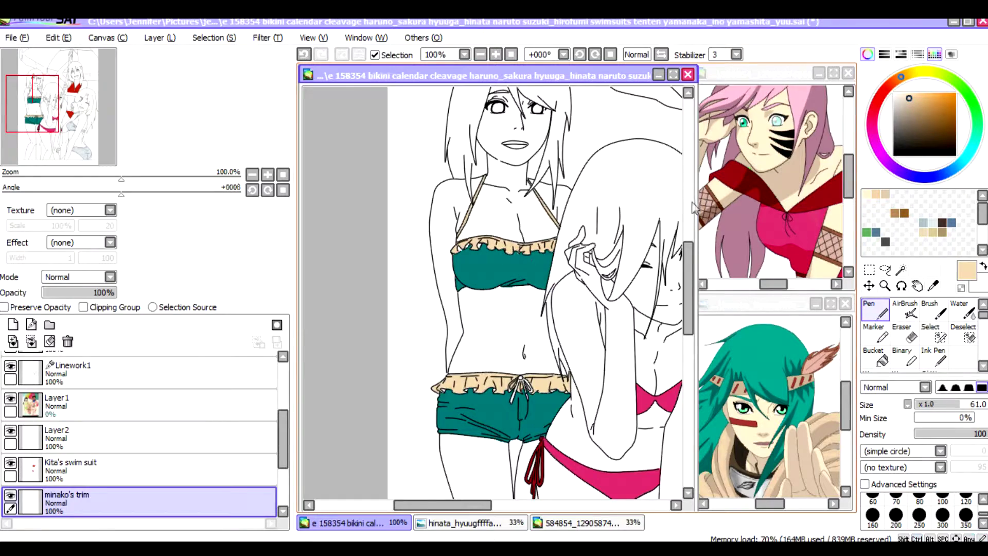
Add a new layer above Kita's swim suit and name it "kita's trim".
scroll(489, 349, down, 3)
scroll(647, 349, up, 1)
scroll(647, 349, up, 3)
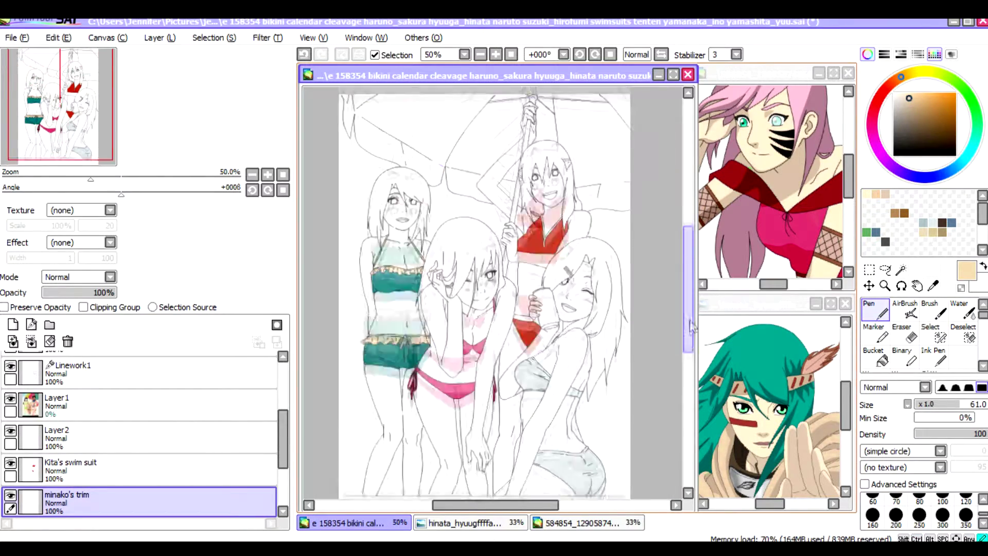
scroll(494, 293, up, 2)
double_click(176, 474)
click(607, 260)
click(13, 324)
double_click(103, 459)
text(kit)
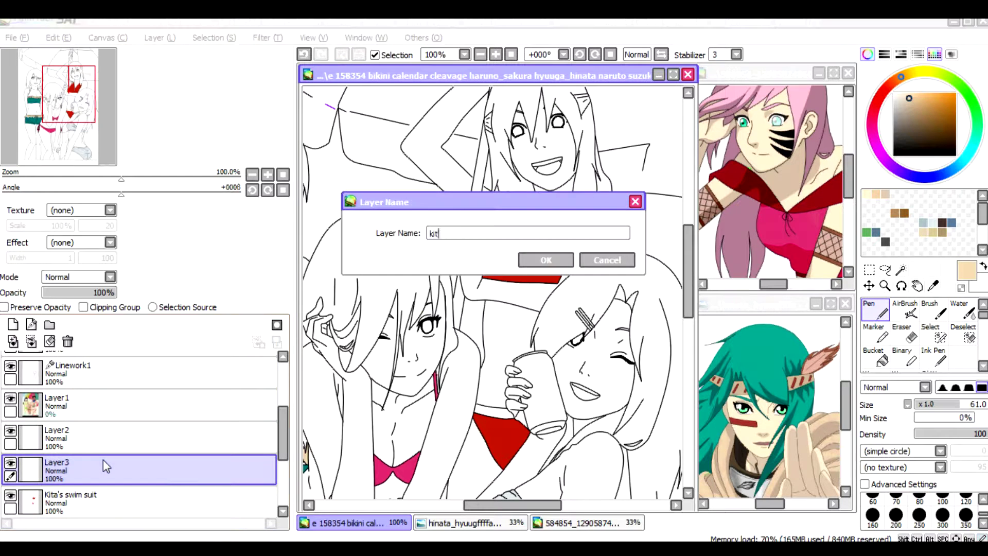
text(a's trim)
key(Return)
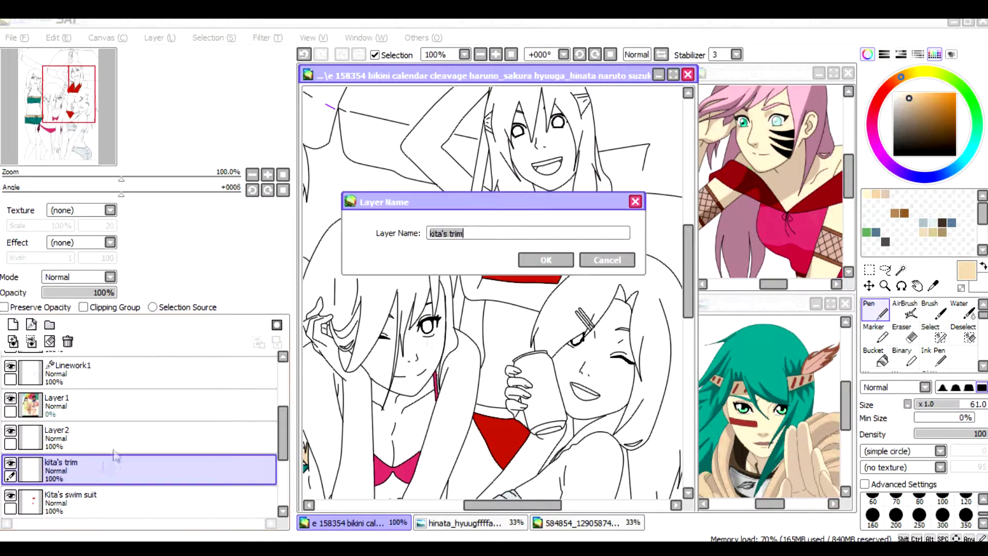
Select the narrow collar trim of the red top with the Magic Wand, undoing selections that spill into the red.
scroll(514, 221, up, 1)
key(w)
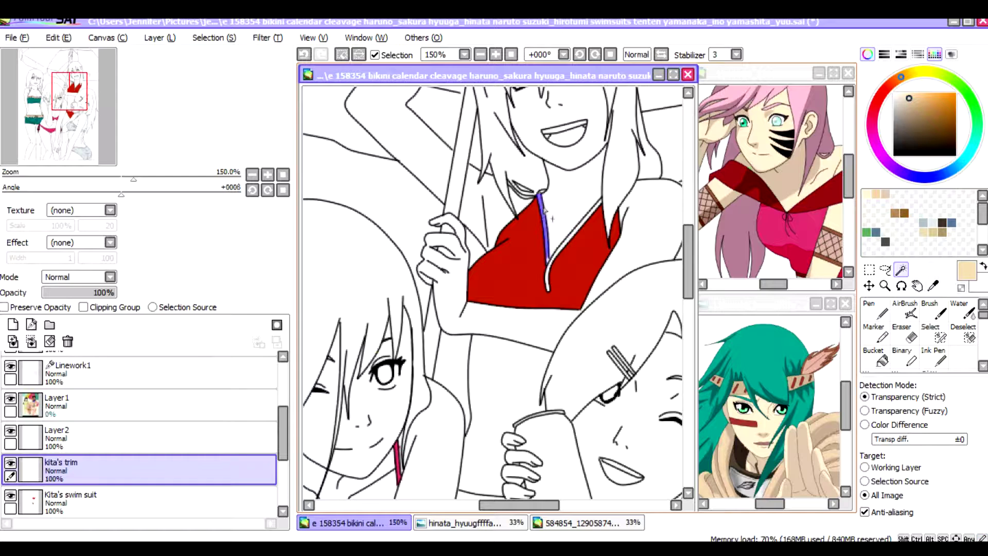
click(494, 236)
key(ctrl+d)
click(548, 286)
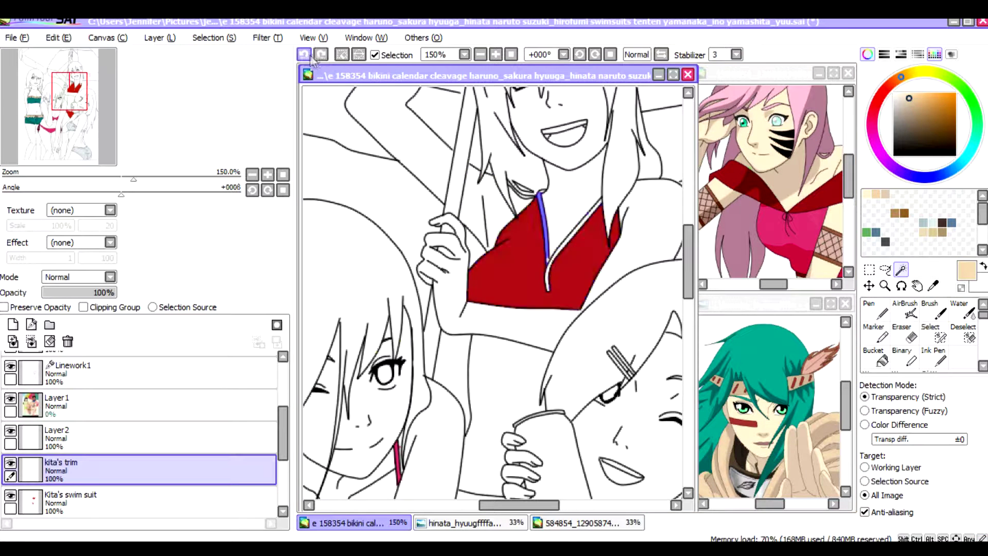
key(ctrl+d)
click(570, 240)
key(ctrl+d)
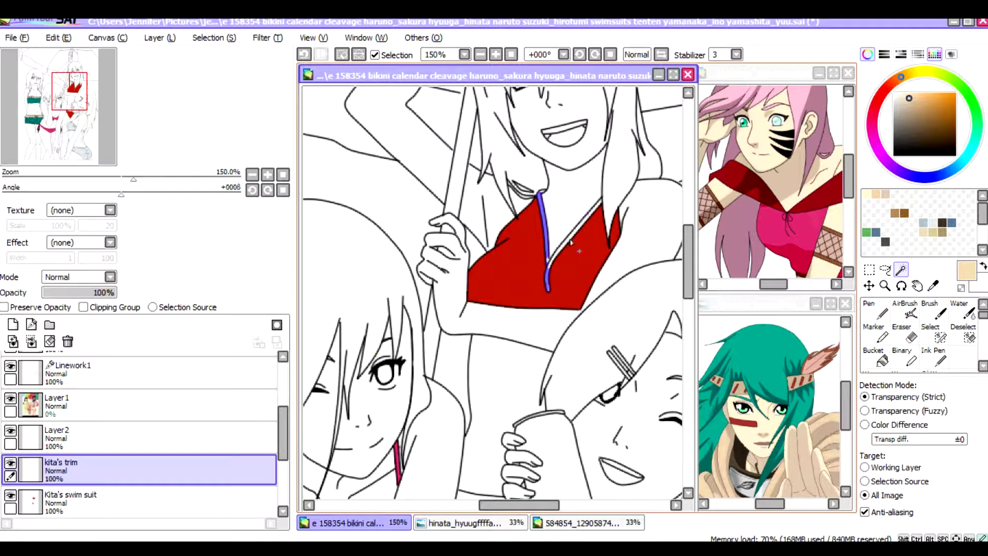
Complete the trim selection on the red top's collar and red bottom's waistband with the Select brush, and choose a dark maroon.
scroll(549, 263, down, 3)
scroll(579, 266, up, 3)
key(s)
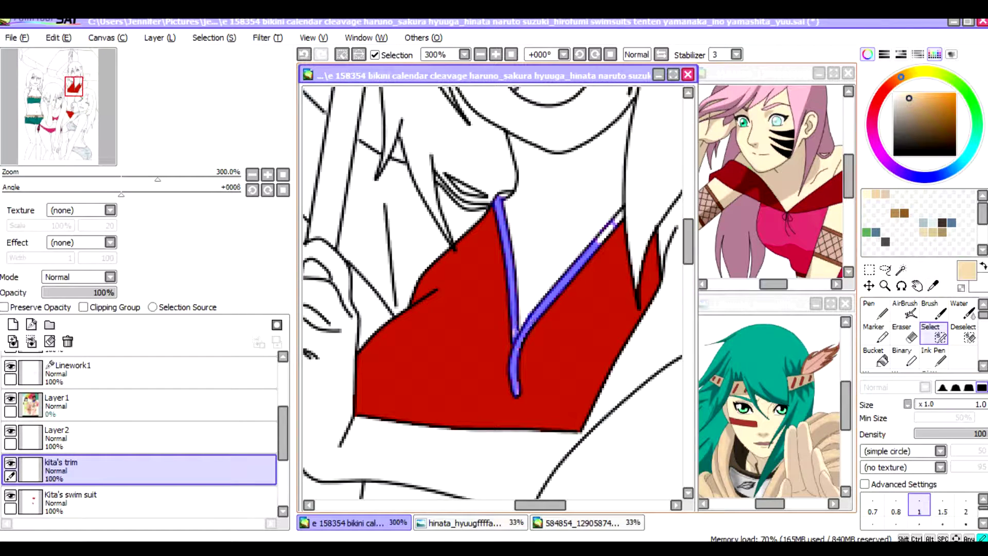
scroll(503, 193, down, 4)
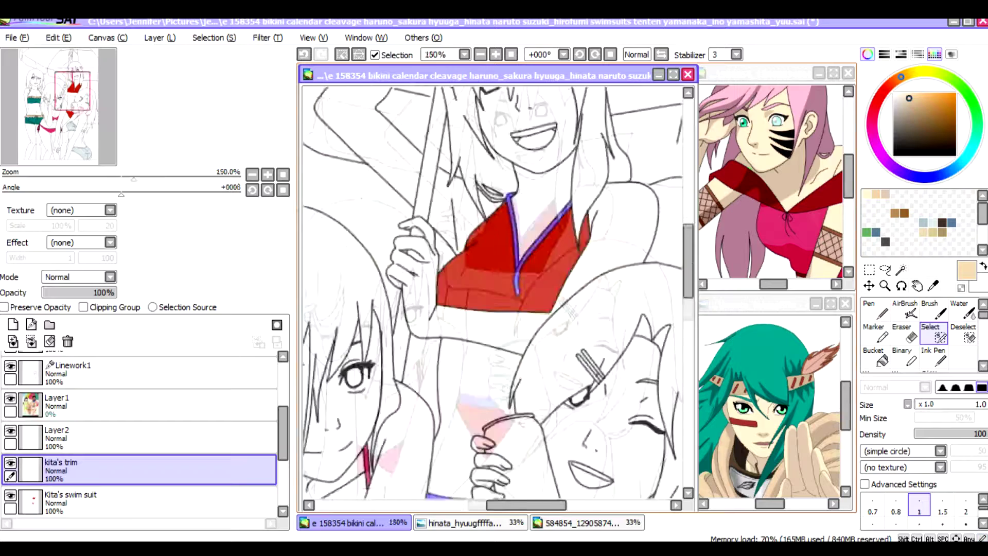
drag(900, 77, 884, 91)
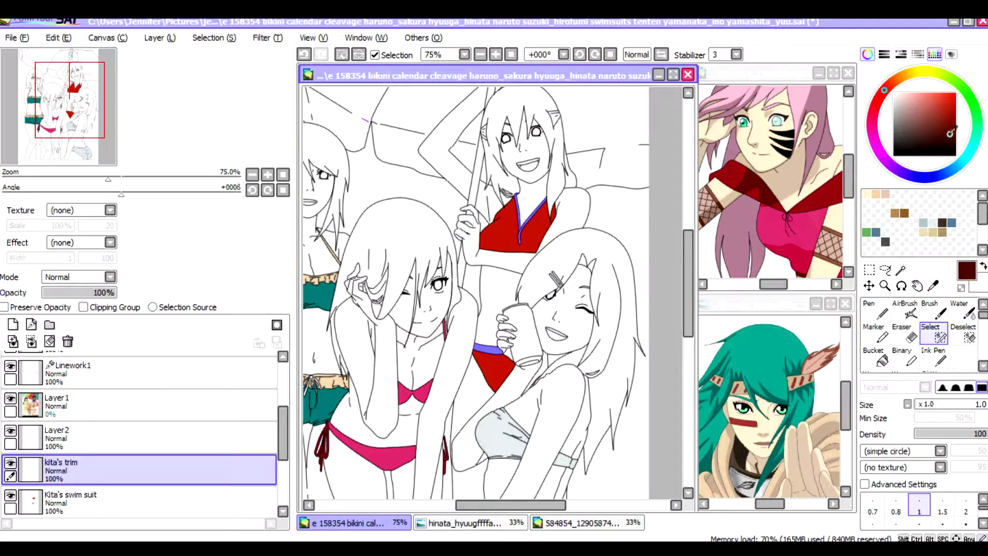
Choose a brown and paint the selected collar trim and waistband of the red swimsuit with the Pen.
scroll(523, 329, up, 1)
drag(692, 256, 692, 247)
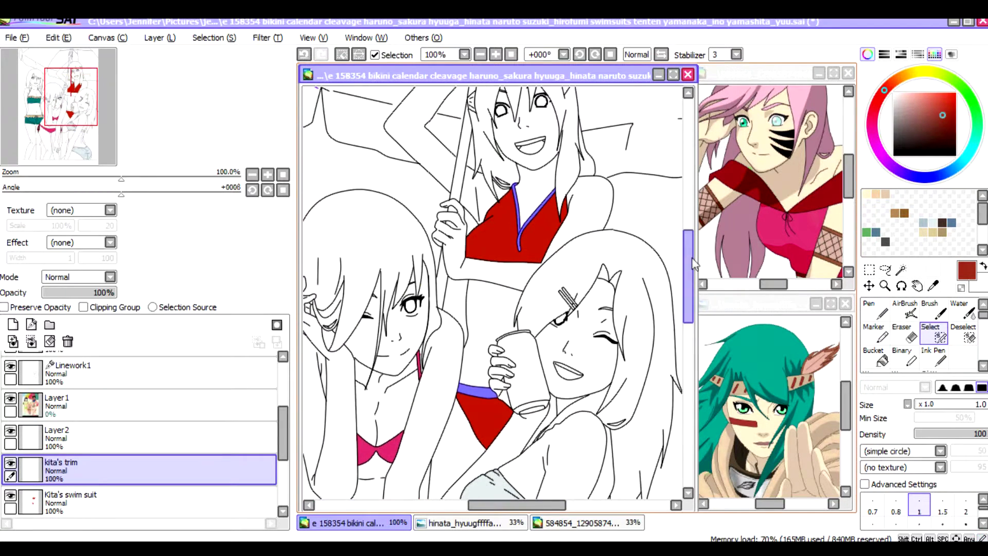
click(875, 310)
drag(885, 95, 900, 77)
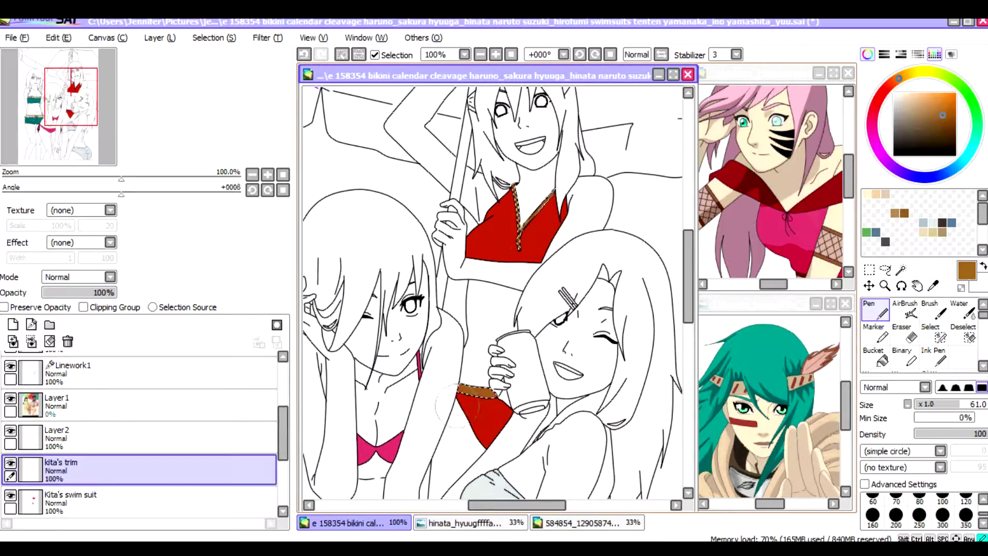
scroll(494, 293, down, 2)
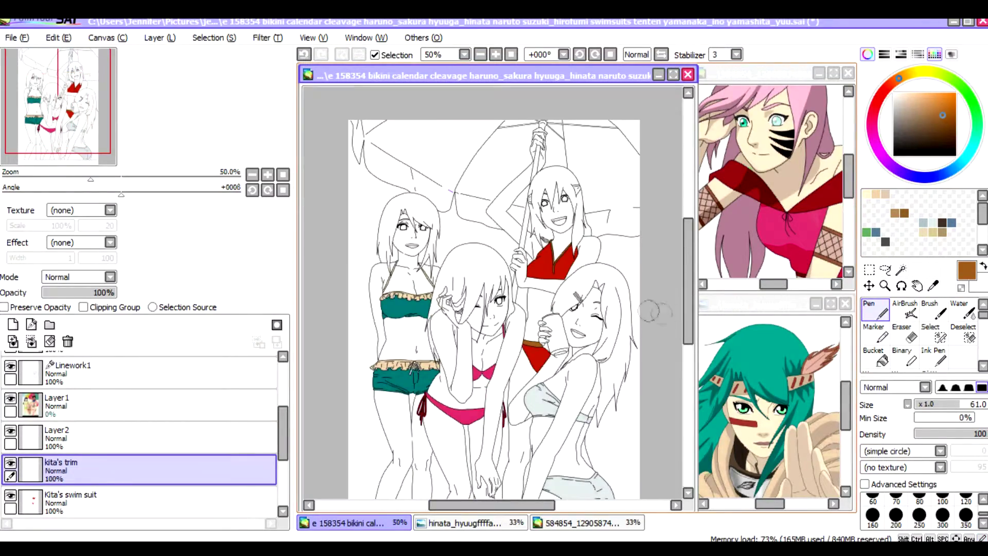
drag(686, 313, 684, 332)
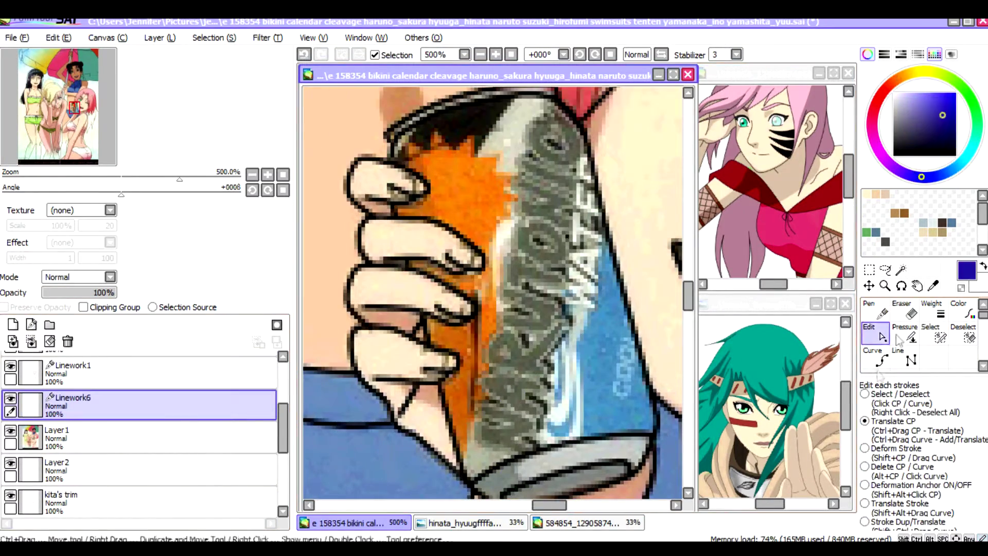
Trace the large grey lettering on the reference's drink can on Linework6 with the Curve tool at size 0.7.
click(881, 360)
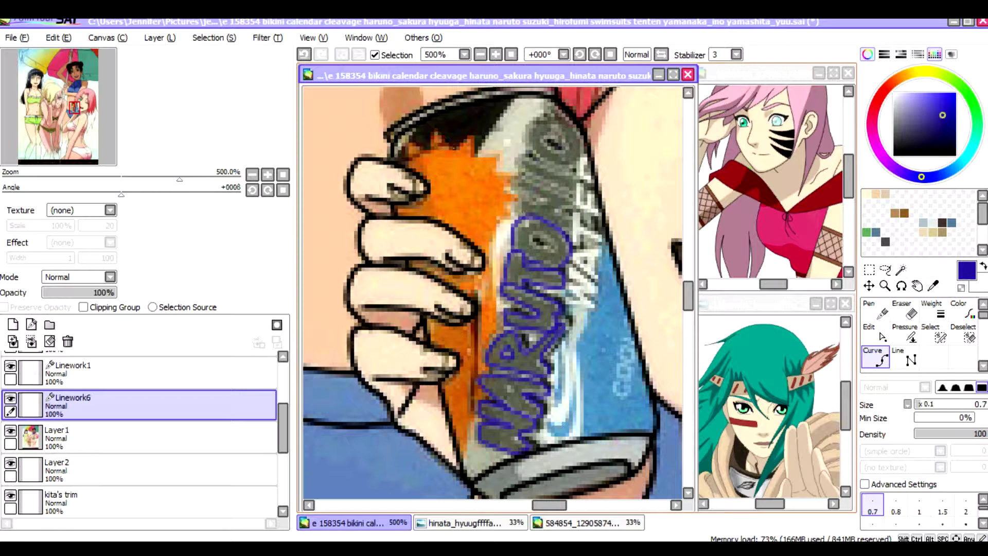
key(ctrl+z)
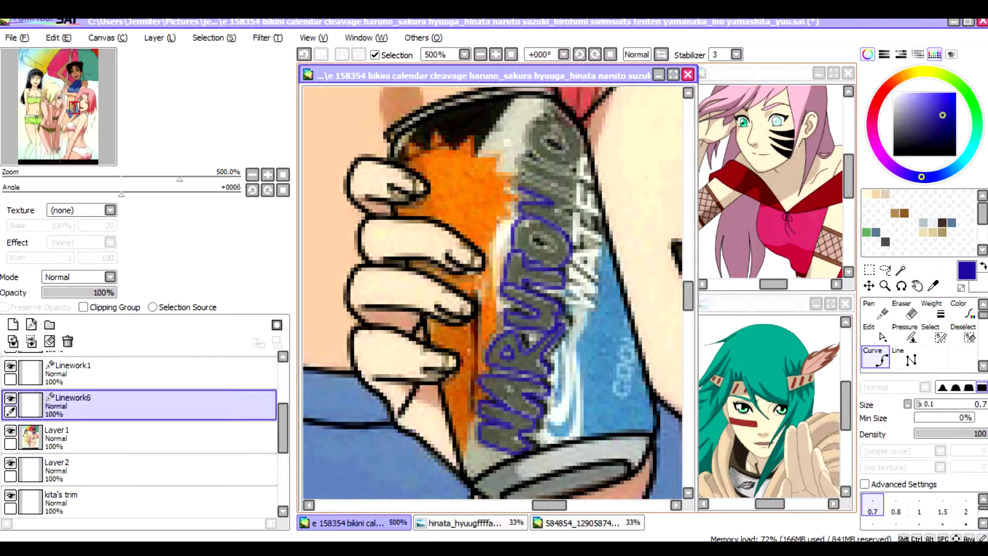
click(57, 437)
mouse_move(103, 293)
mouse_down()
mouse_move(44, 293)
mouse_move(115, 293)
mouse_up()
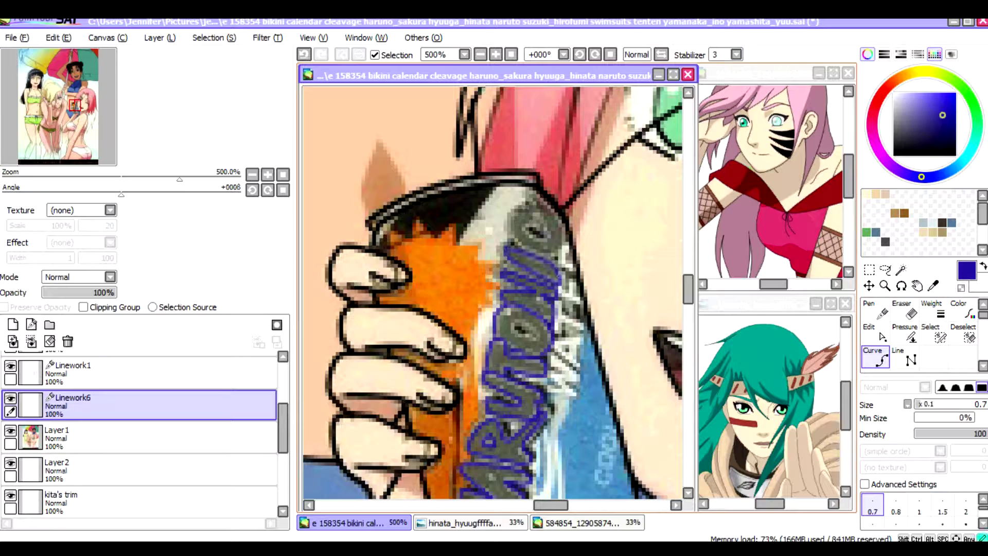
Select the can's body with the Magic Wand for a new layer above Layer2, with Layer1 and Linework6 set to 0% opacity.
scroll(493, 293, down, 3)
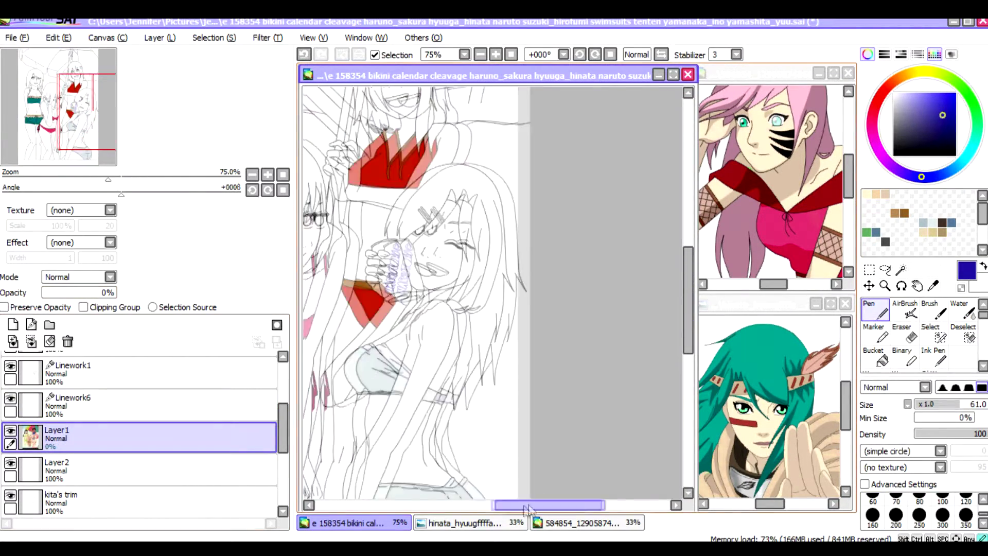
drag(105, 292, 115, 293)
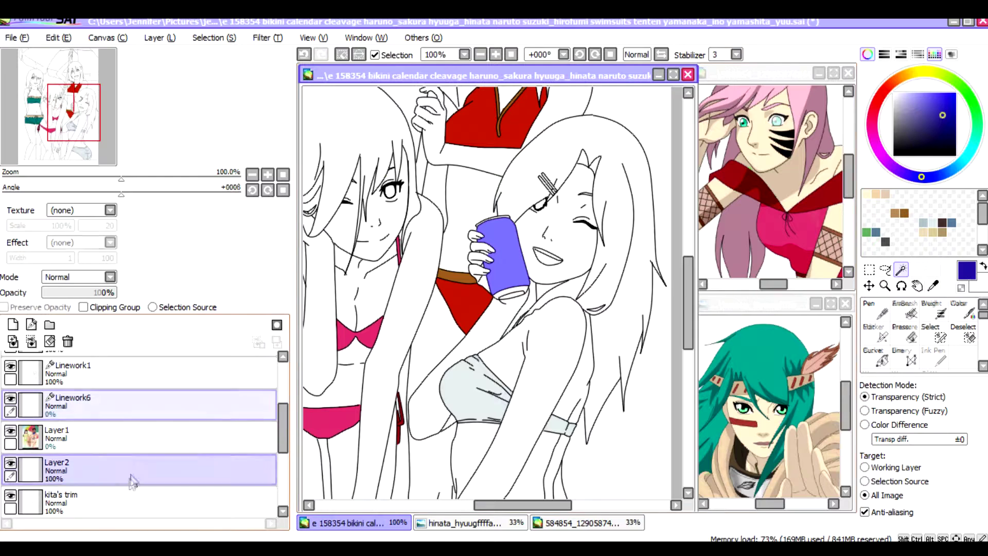
scroll(287, 430, down, 1)
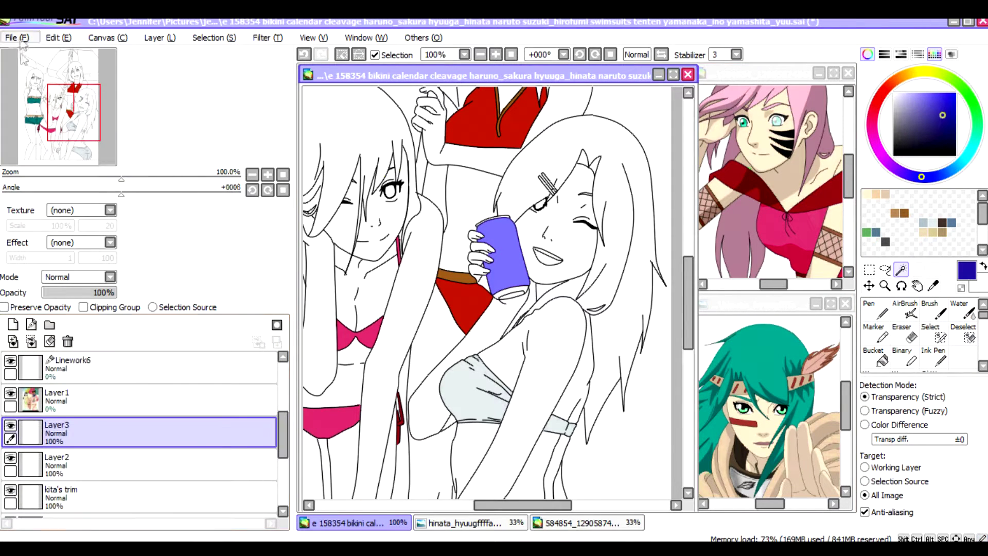
Open the narutologo.png image from the anime\naruto folder.
key(ctrl+o)
click(90, 229)
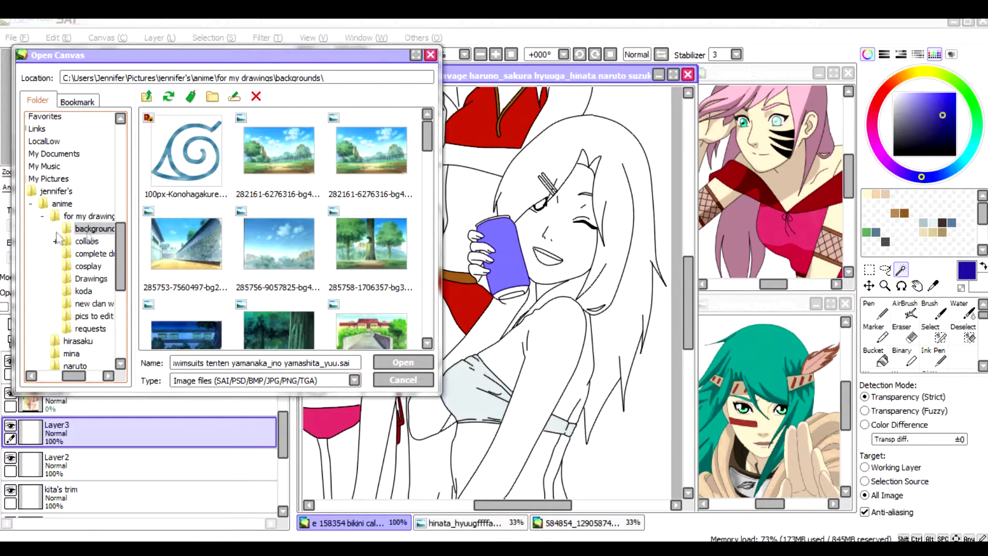
click(61, 203)
double_click(185, 242)
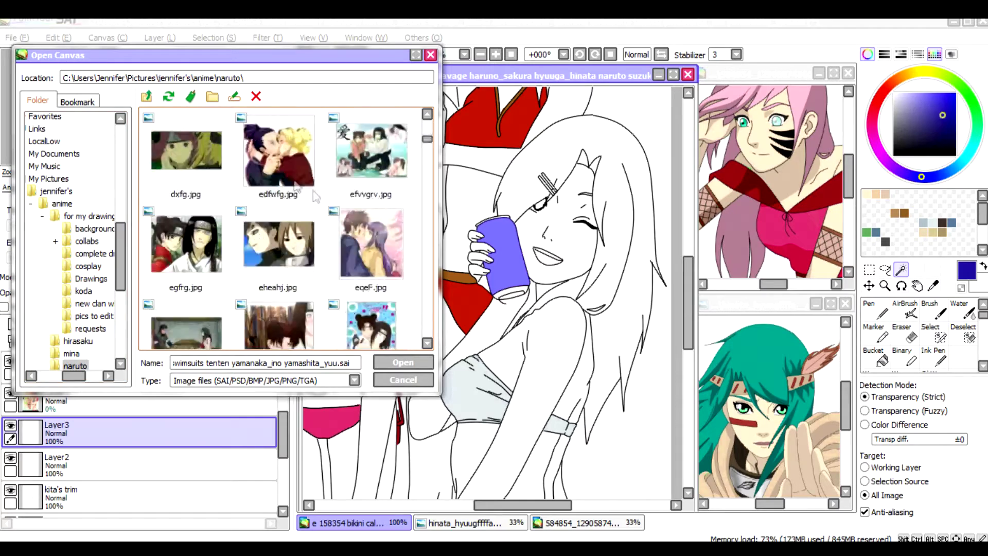
scroll(315, 236, down, 10)
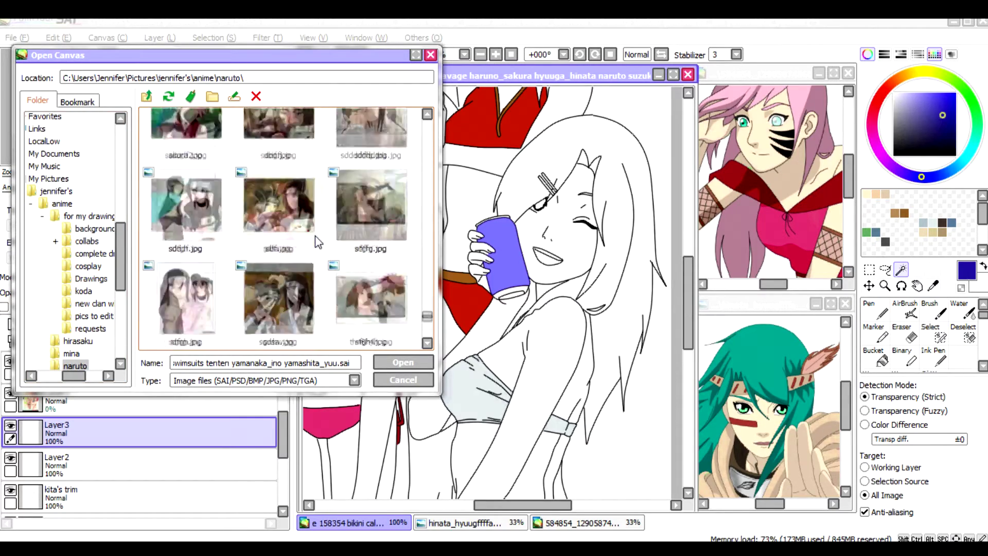
double_click(371, 299)
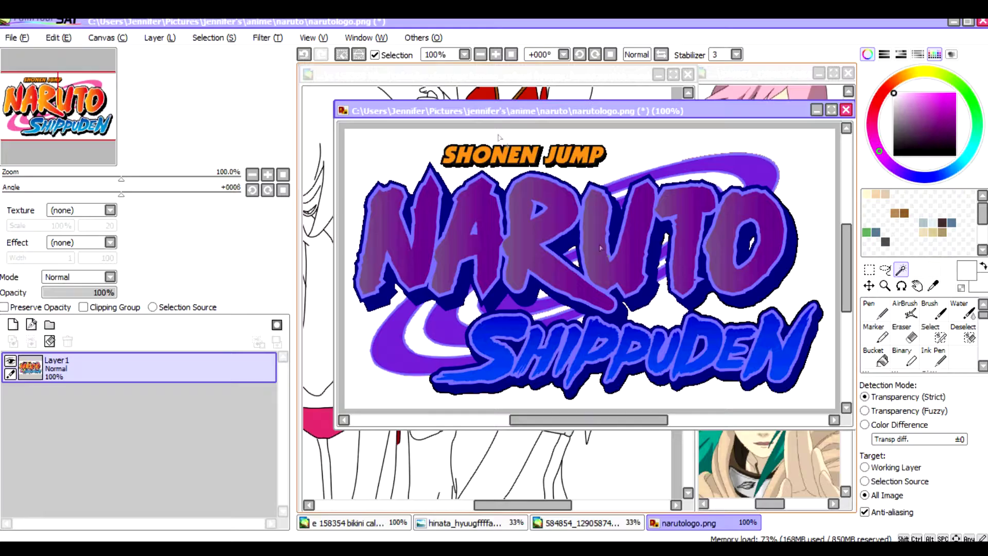
Copy the Naruto Shippuden logo, close its image and paste it into the character drawing.
click(107, 38)
click(67, 104)
click(845, 110)
click(514, 334)
click(52, 38)
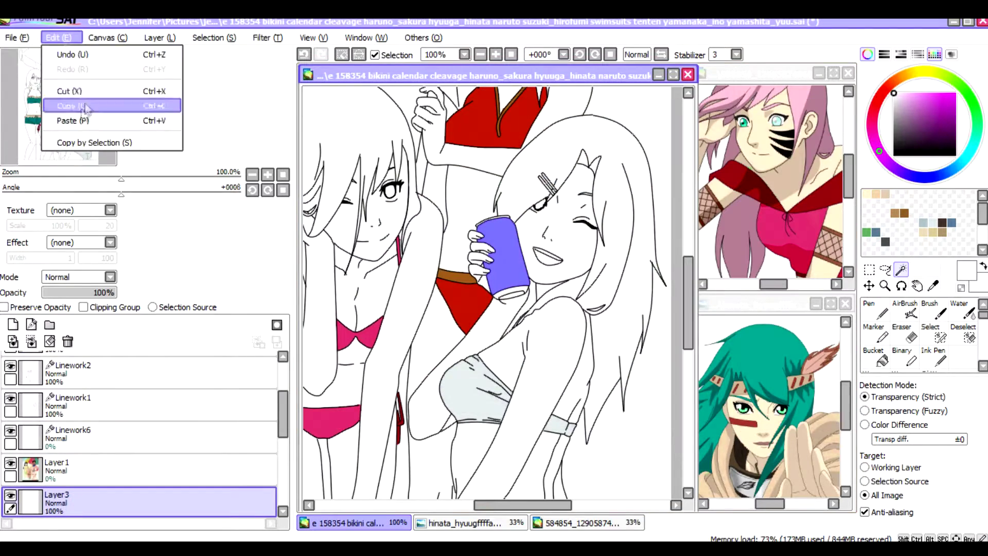
click(108, 121)
Try to move the pasted logo down over the figures with the Move tool, undoing the placement and the paste.
key(ctrl+minus)
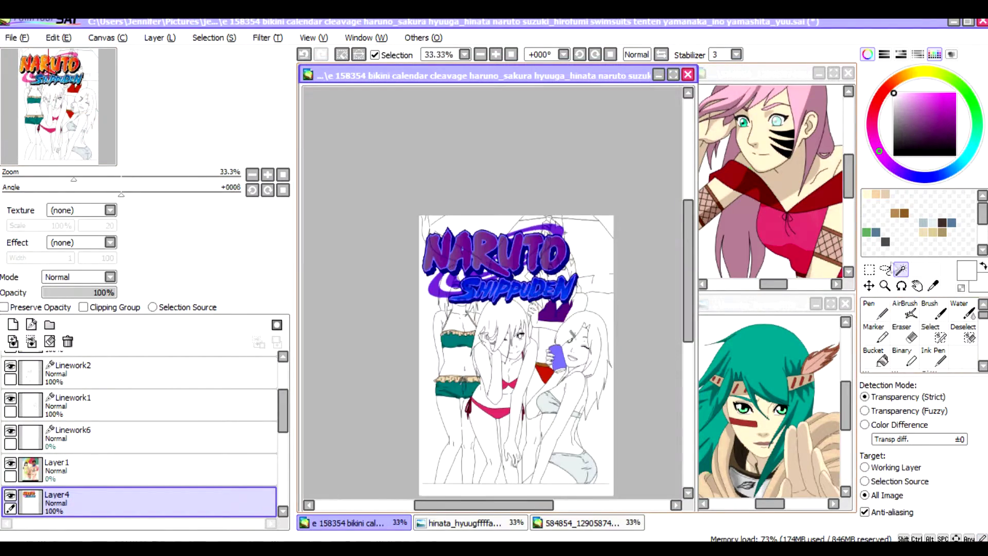
click(868, 286)
key(ctrl+plus)
key(ctrl+minus)
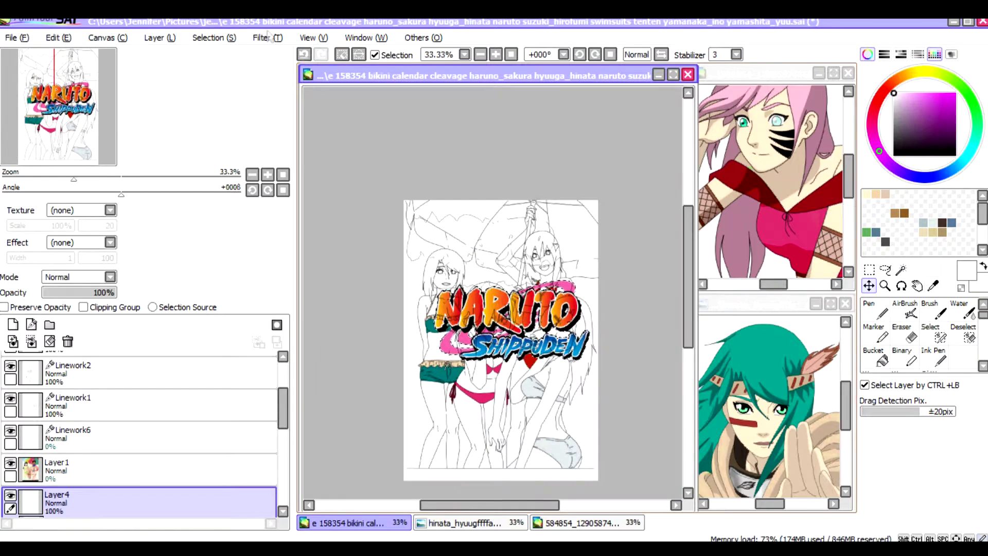
key(ctrl+z)
scroll(183, 414, down, 3)
key(ctrl+plus)
key(ctrl+plus)
key(ctrl+plus)
key(ctrl+plus)
key(w)
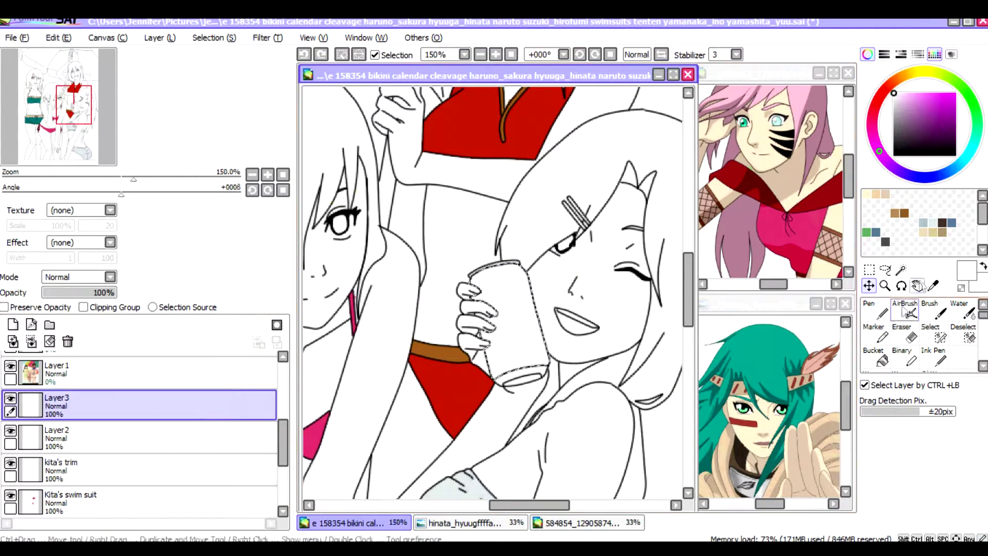
click(107, 38)
key(Escape)
key(ctrl+y)
key(ctrl+z)
key(ctrl+minus)
key(ctrl+minus)
key(ctrl+minus)
key(ctrl+minus)
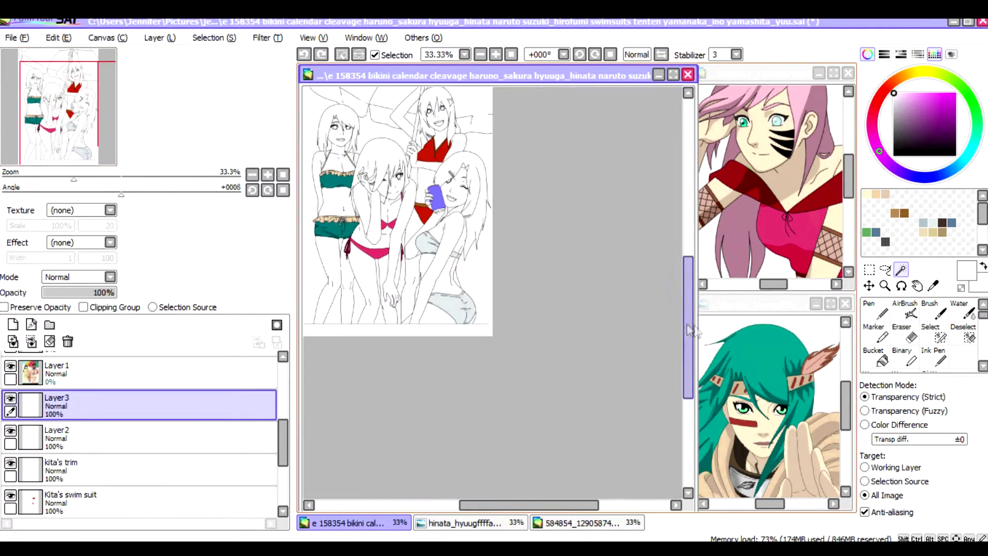
Delete the empty Layer3 and set Layer1 and Linework6 to 100% opacity.
scroll(161, 423, up, 1)
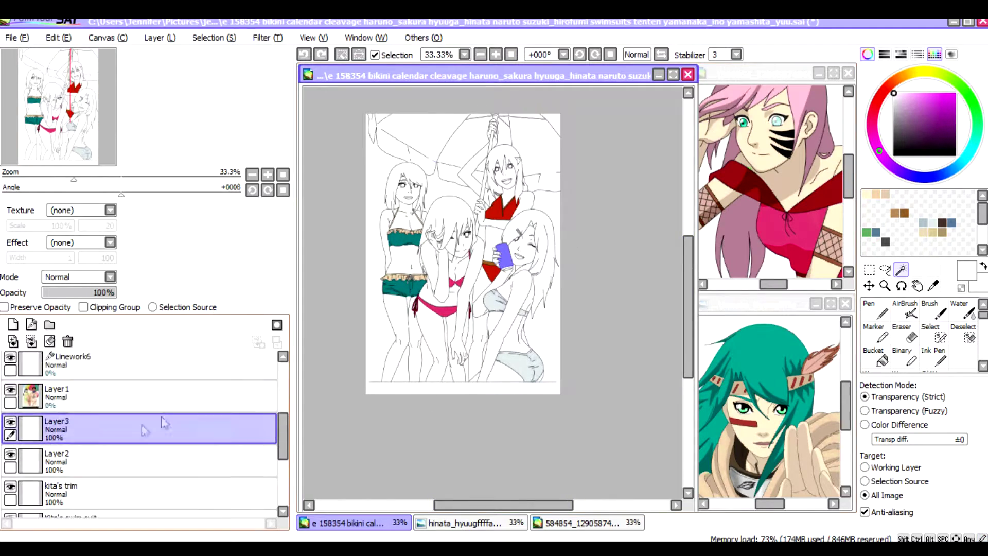
click(68, 341)
key(ctrl+y)
key(ctrl+z)
key(ctrl+plus)
key(ctrl+plus)
key(ctrl+plus)
key(ctrl+plus)
key(ctrl+y)
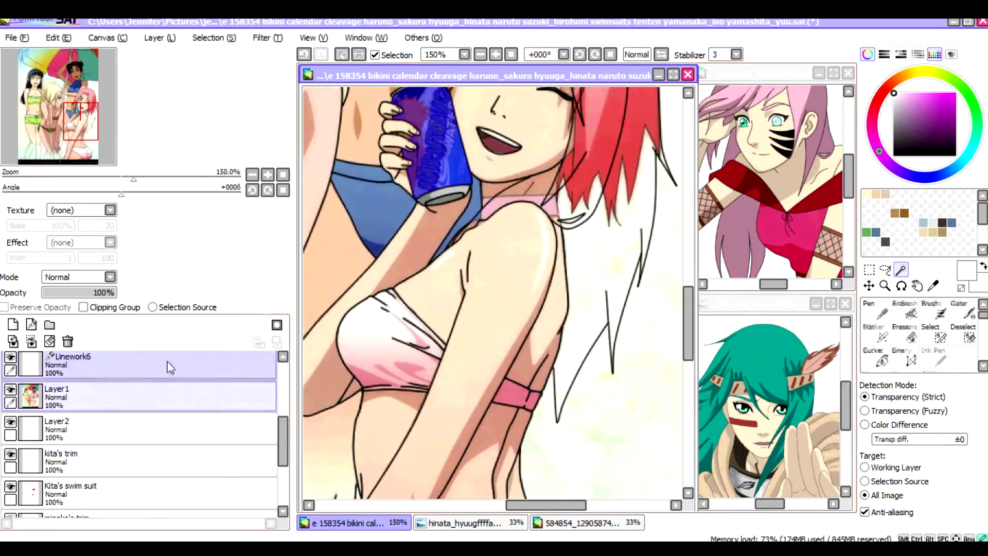
Trace the "WATER" lettering on the can in bright purple with the Curve tool on Linework6.
key(ctrl+plus)
key(ctrl+plus)
click(882, 359)
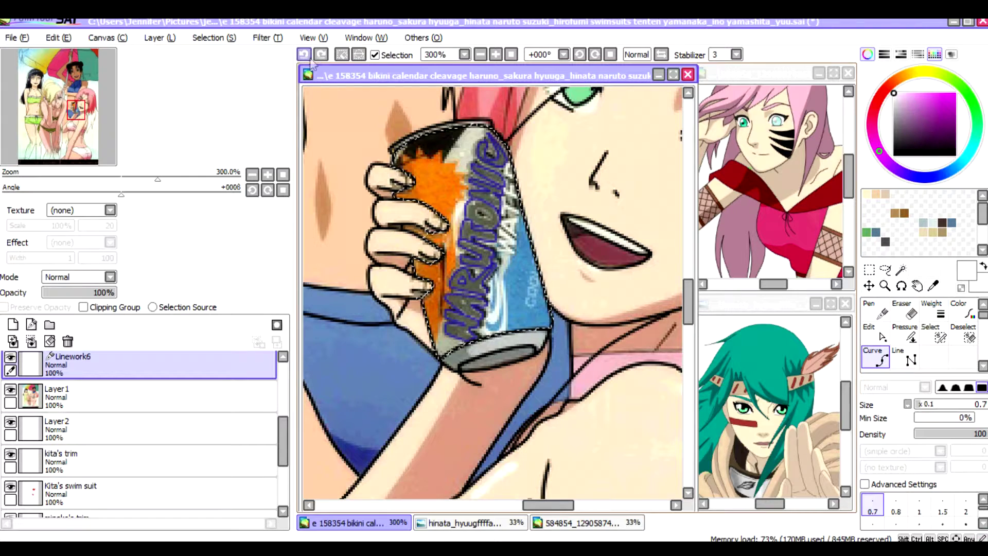
click(900, 170)
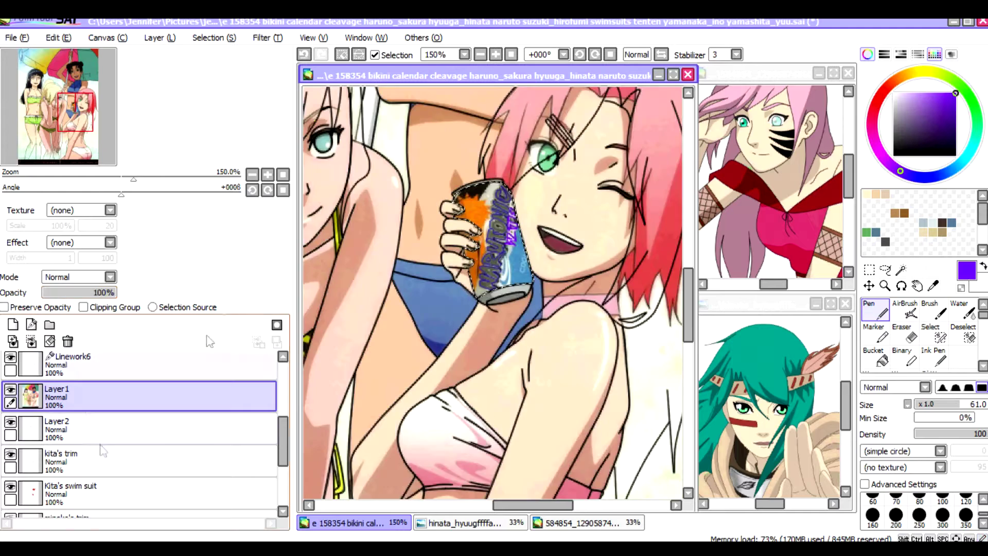
Set Linework6 to 0% opacity and copy the selected can artwork from Layer1.
click(901, 269)
click(885, 269)
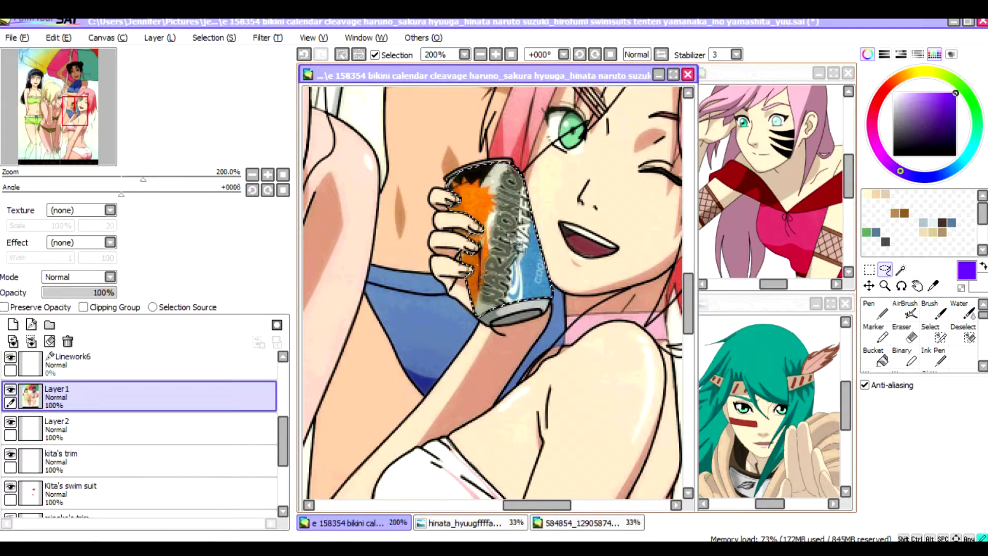
click(58, 38)
click(47, 104)
Set Layer1's opacity to 0% and paste the copied can artwork onto the line-art can.
drag(103, 292, 44, 292)
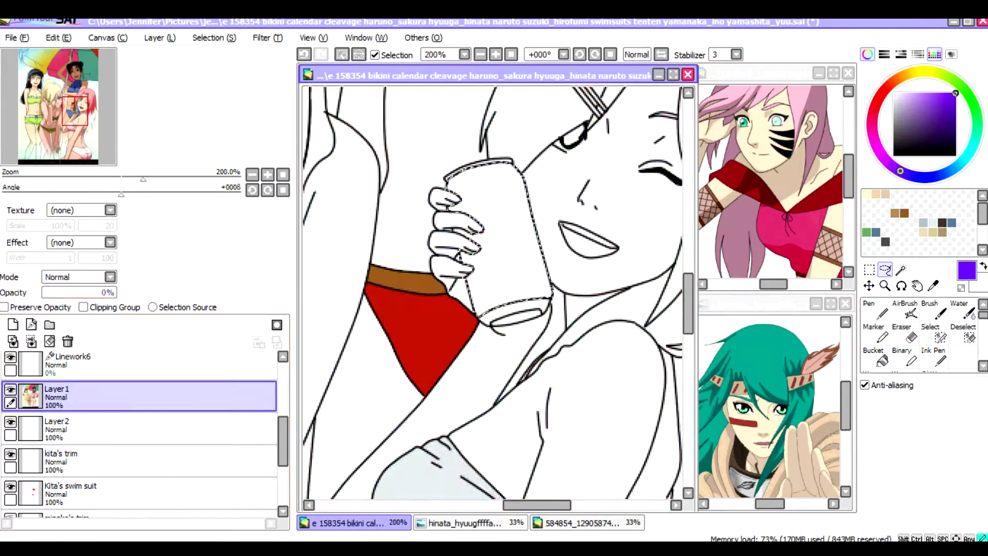
key(ctrl+v)
key(ctrl+v)
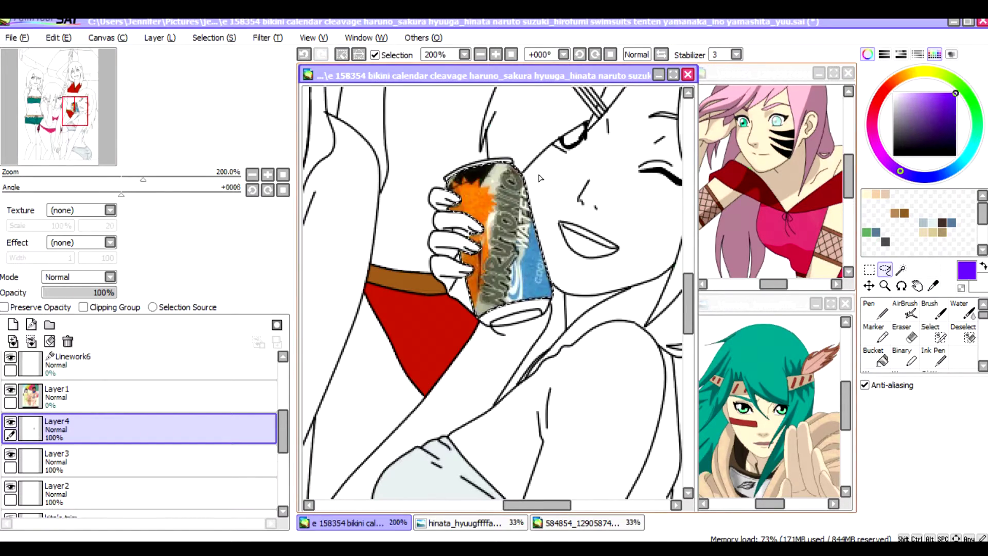
Sample orange from the can and touch up the gaps around the gripping fingers with the Pen at size 1.
scroll(539, 178, down, 5)
scroll(412, 274, up, 10)
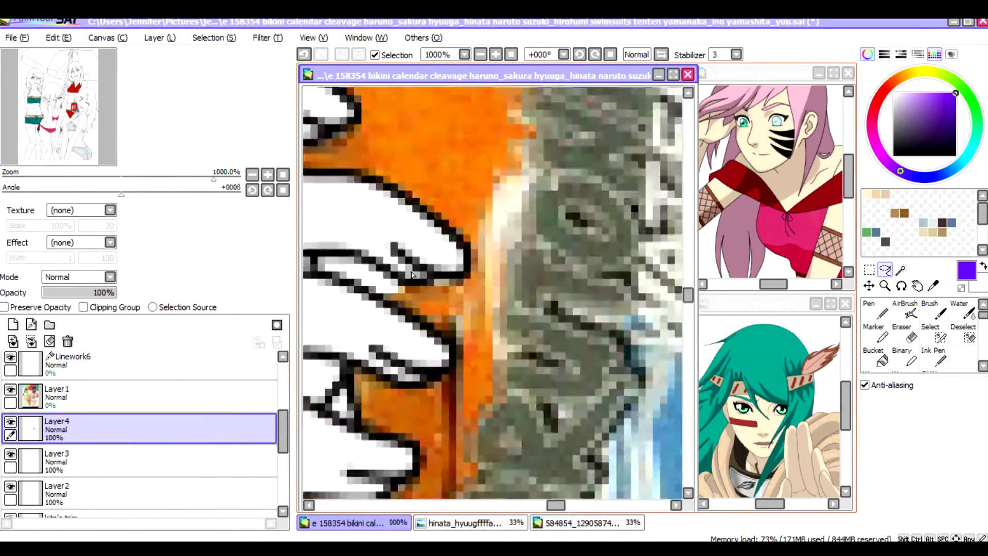
scroll(411, 274, down, 3)
key(n)
alt+click(412, 231)
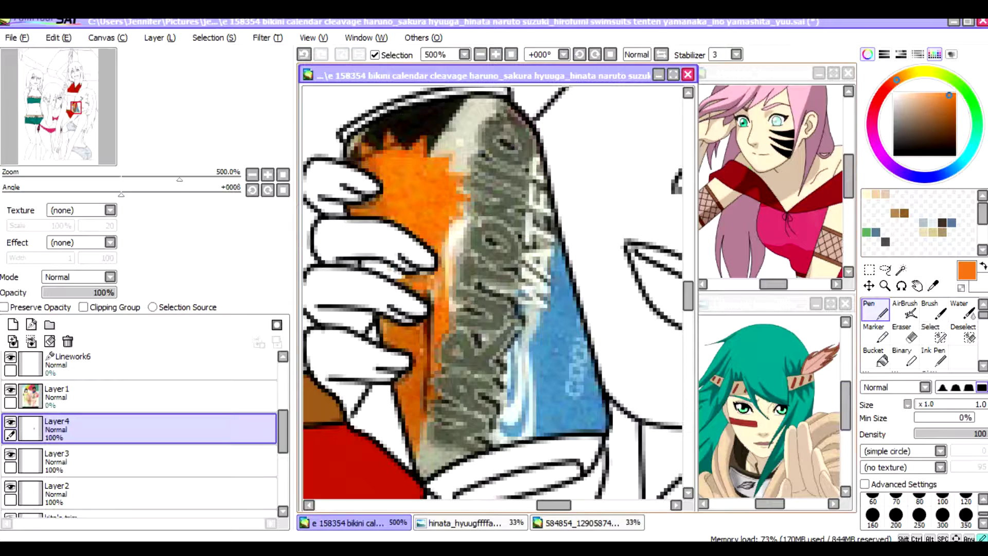
Delete the Linework6 layer with the traced can lettering.
scroll(494, 293, down, 6)
click(159, 397)
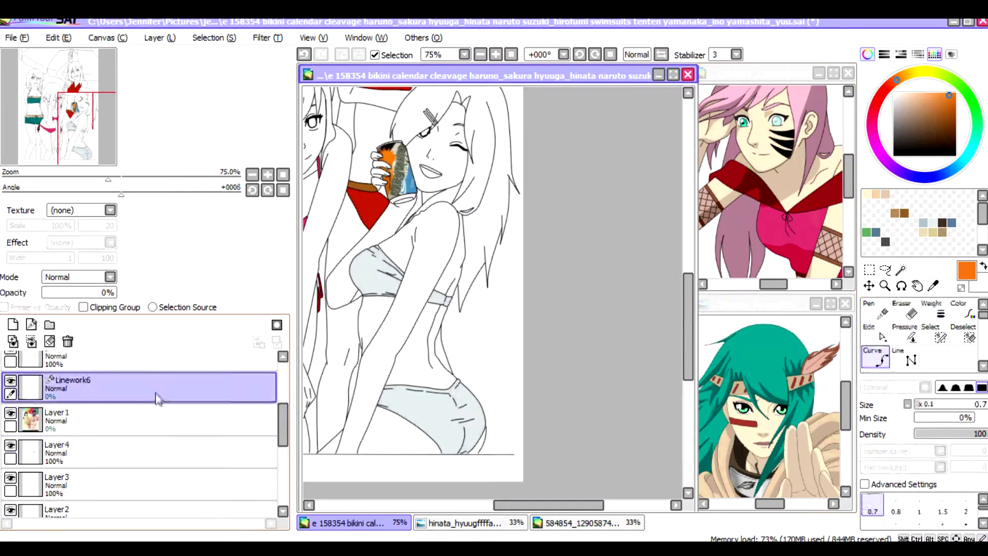
scroll(514, 412, down, 2)
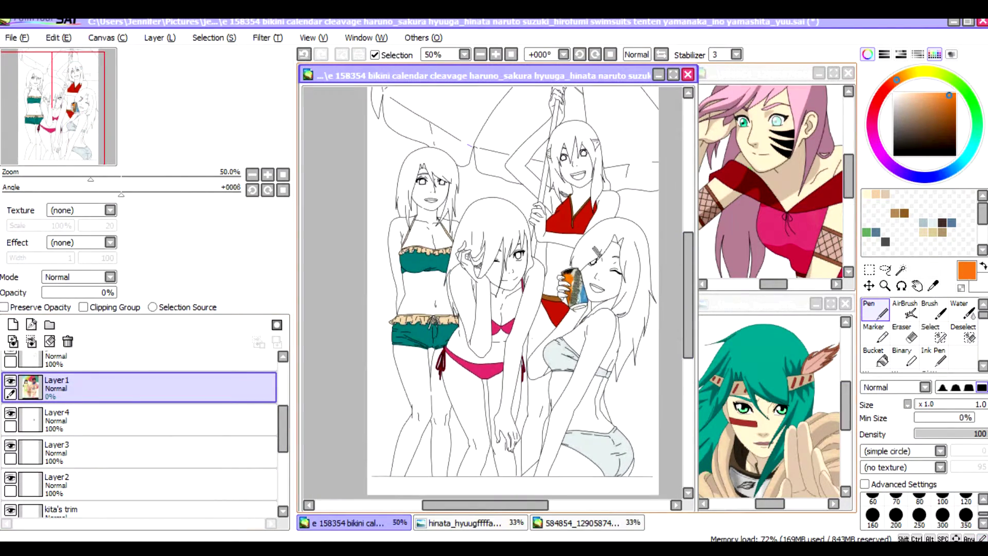
Add a new layer directly below hikari's swimsuit and name it "m skin".
scroll(258, 459, down, 3)
click(143, 497)
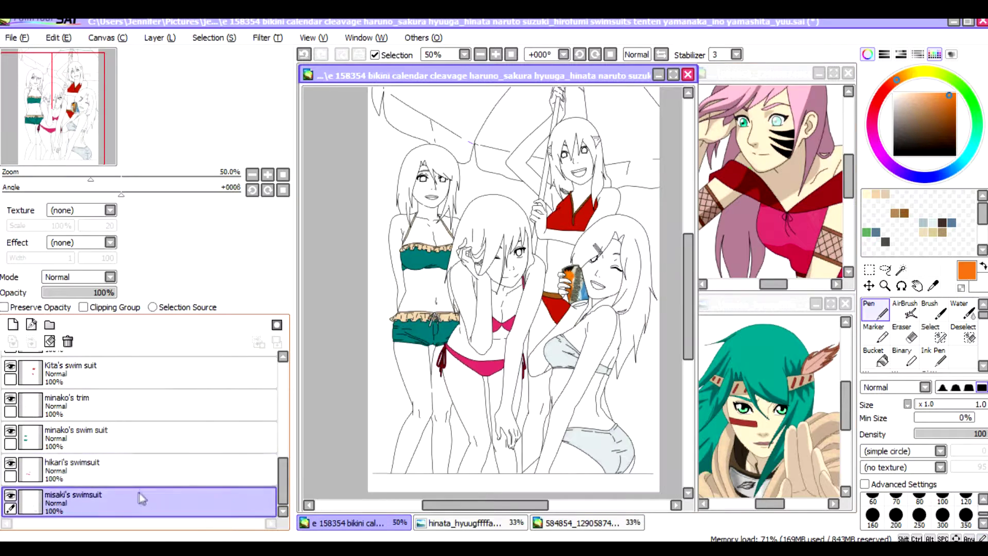
double_click(143, 497)
text(m skin)
key(Return)
Select the winking character's face, arms, torso, back and leg skin areas with the Magic Wand.
scroll(565, 234, up, 2)
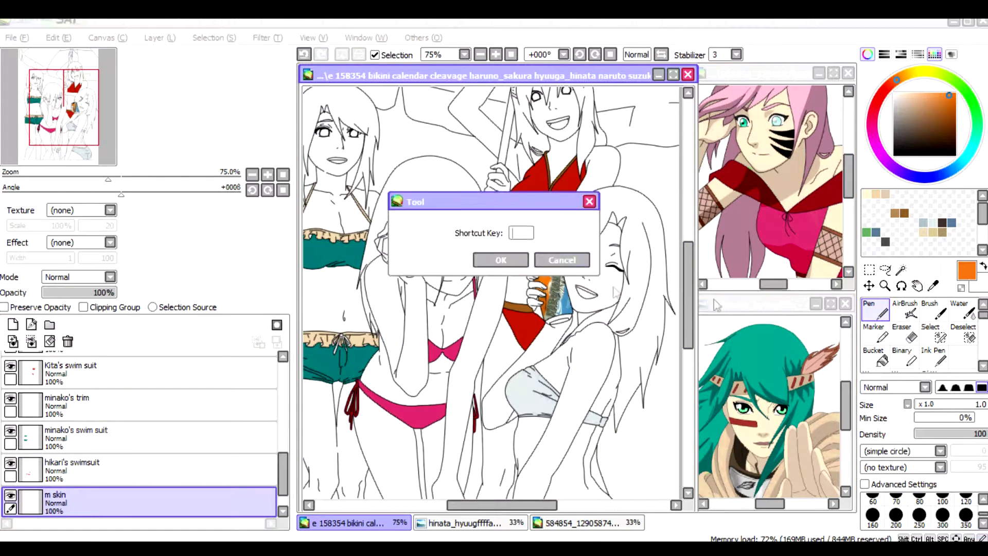
scroll(565, 258, down, 3)
click(900, 269)
click(597, 208)
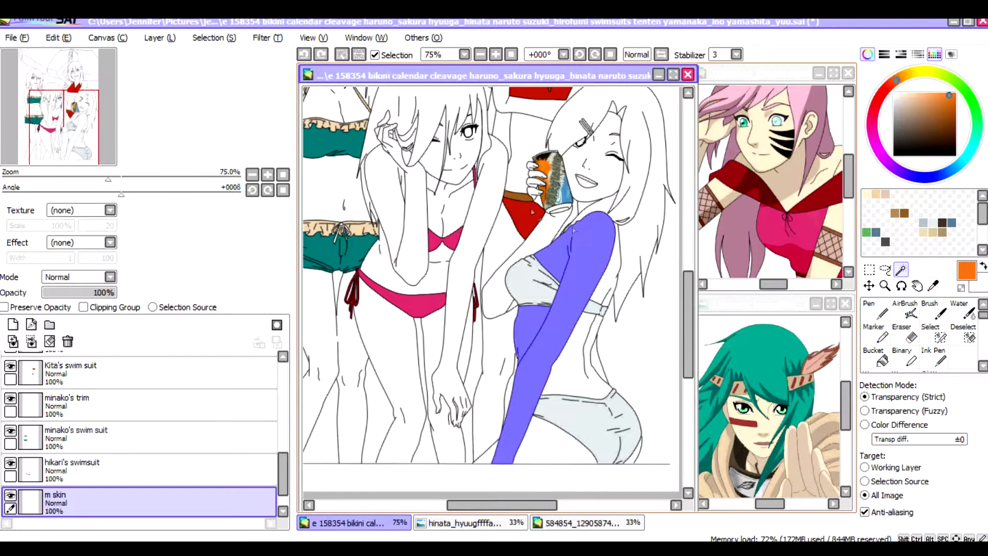
click(597, 154)
click(530, 247)
click(576, 360)
click(607, 267)
scroll(488, 384, down, 3)
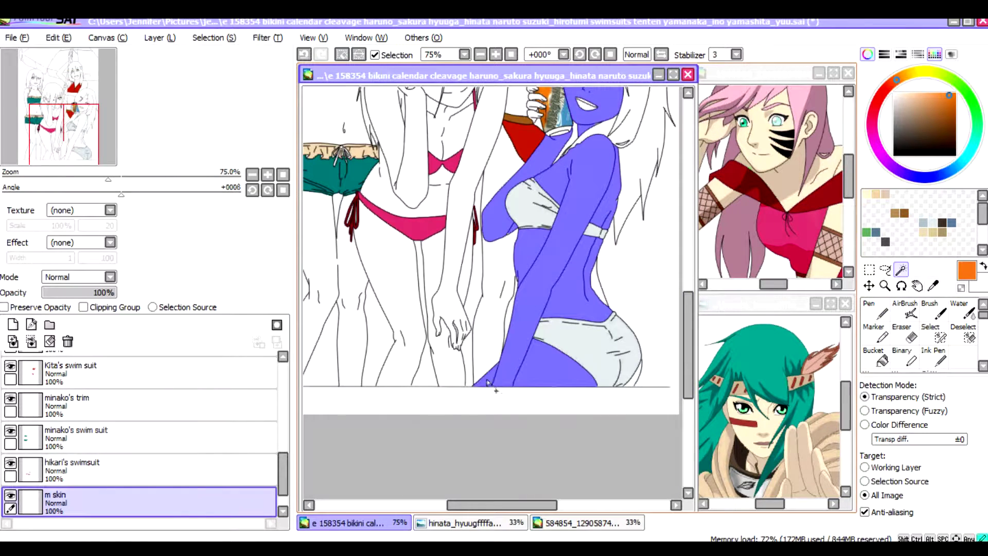
scroll(489, 288, up, 3)
scroll(591, 335, down, 2)
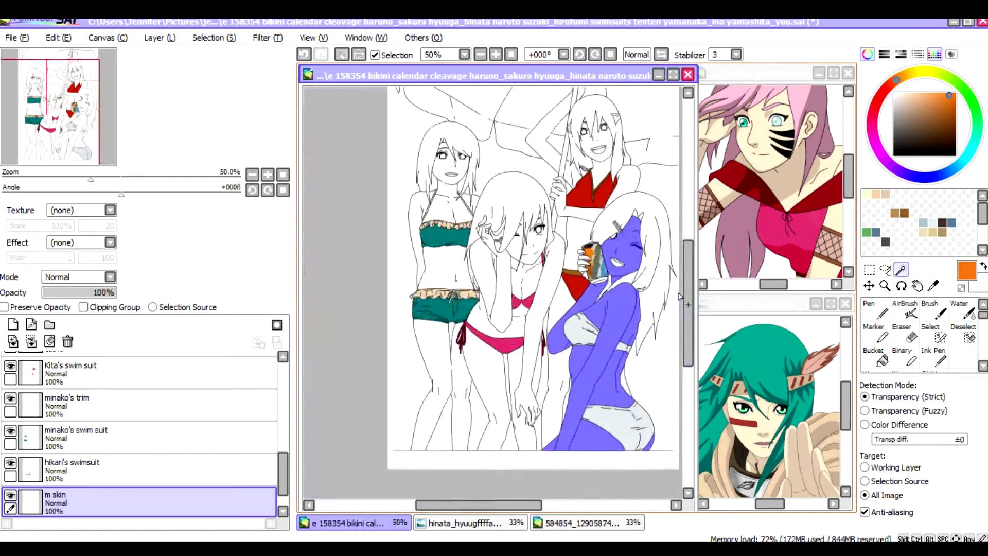
Fill small gaps in the winking character's face, shoulder and leg skin selection with the Select brush at size 1.
scroll(643, 371, up, 6)
click(930, 334)
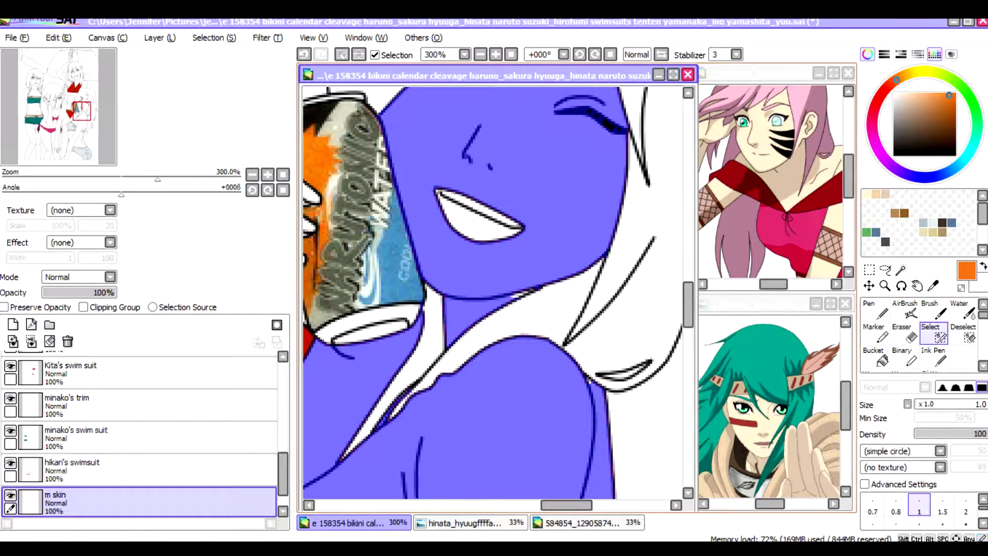
scroll(688, 342, down, 3)
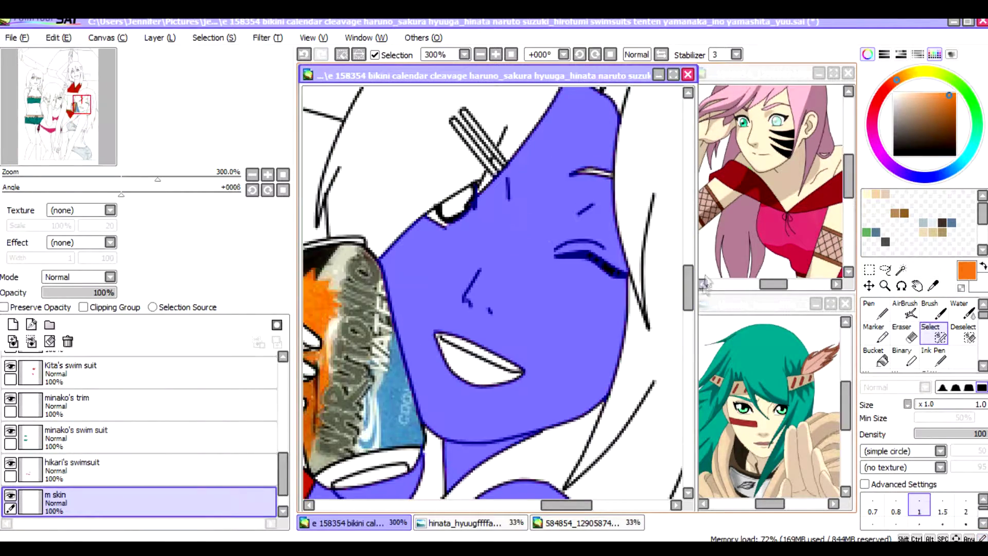
scroll(688, 343, down, 3)
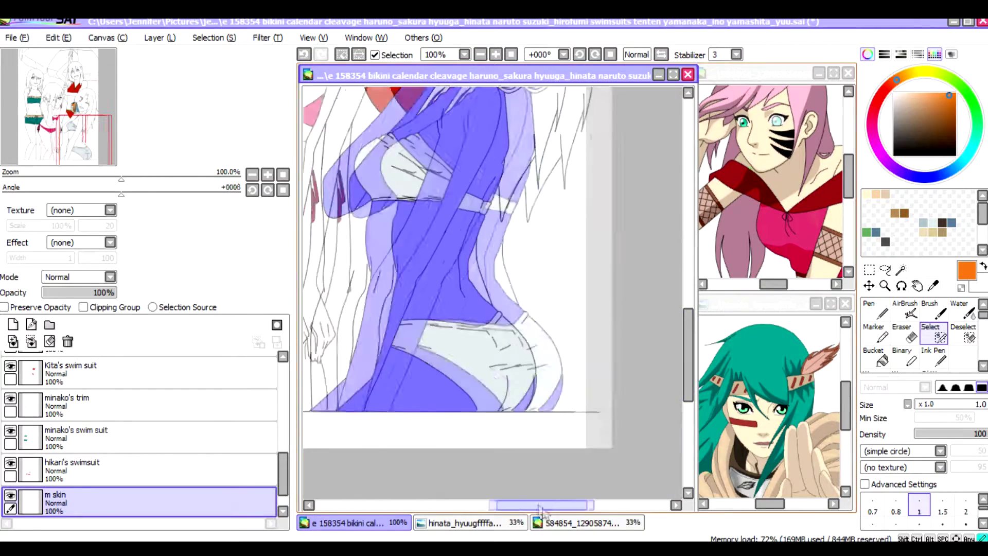
scroll(396, 90, up, 2)
scroll(491, 291, down, 3)
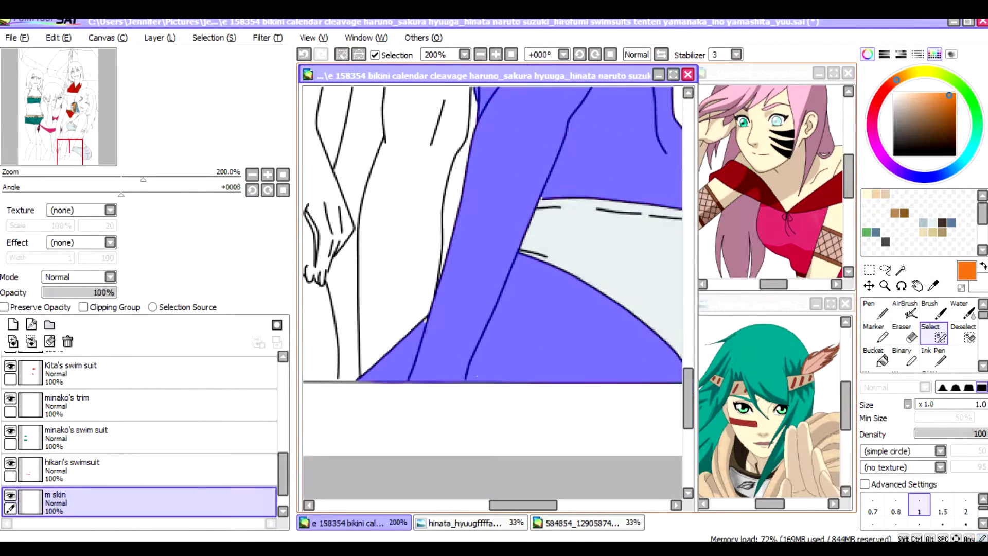
Add the fingers gripping the can to the skin selection with the Magic Wand and touch them up with the Select brush.
scroll(492, 291, up, 3)
click(900, 269)
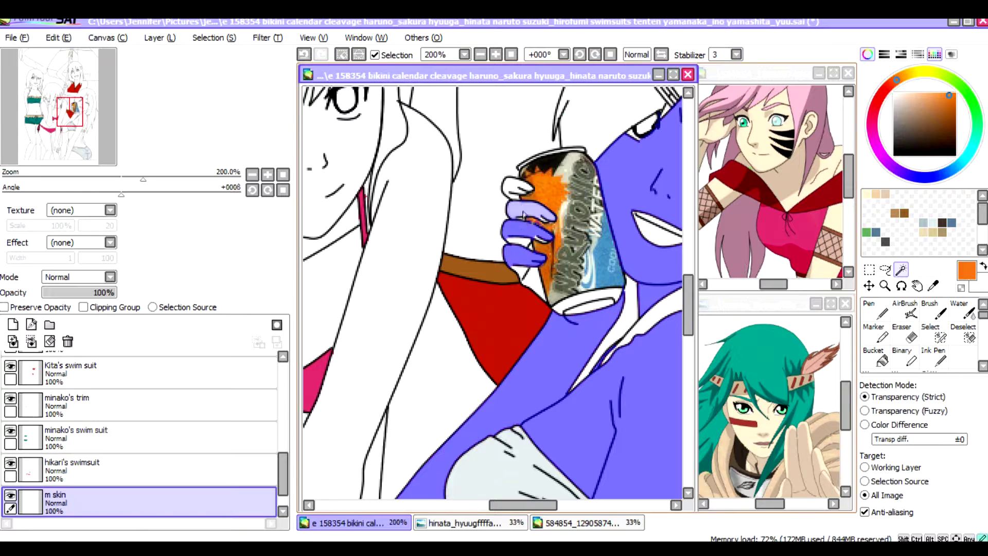
click(940, 337)
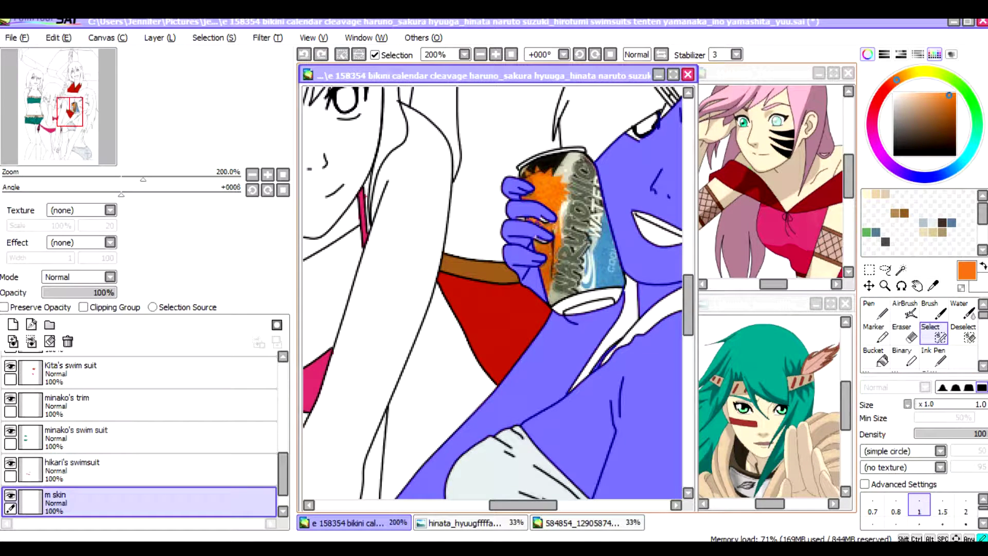
Fill the winking character's skin selection with pale cream on the m skin layer using the Pen at size 300, and clear the selection.
key(minus)
key(minus)
click(867, 194)
click(882, 311)
drag(545, 278, 519, 402)
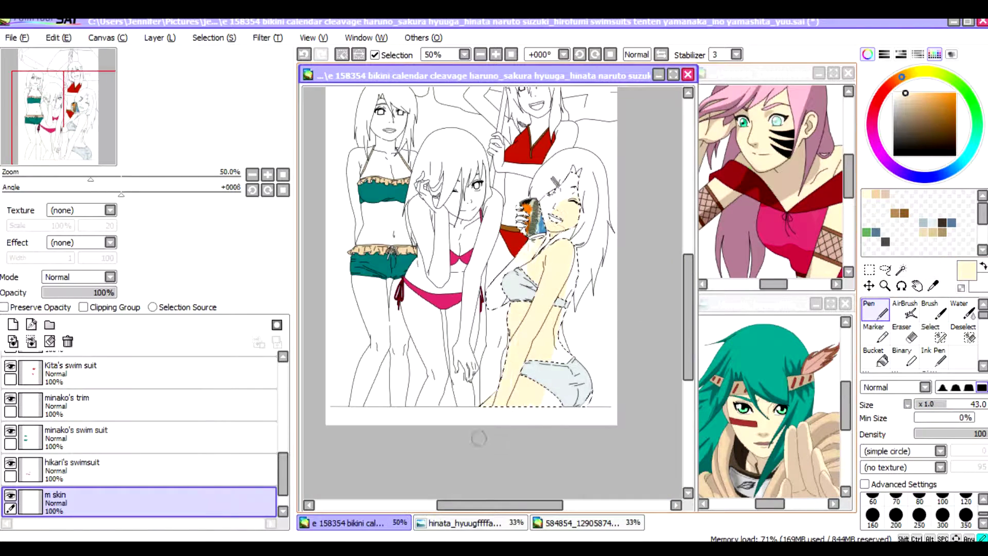
click(942, 514)
drag(515, 350, 566, 391)
Add a new layer directly above hikari's swimsuit and name it "h skin".
key(plus)
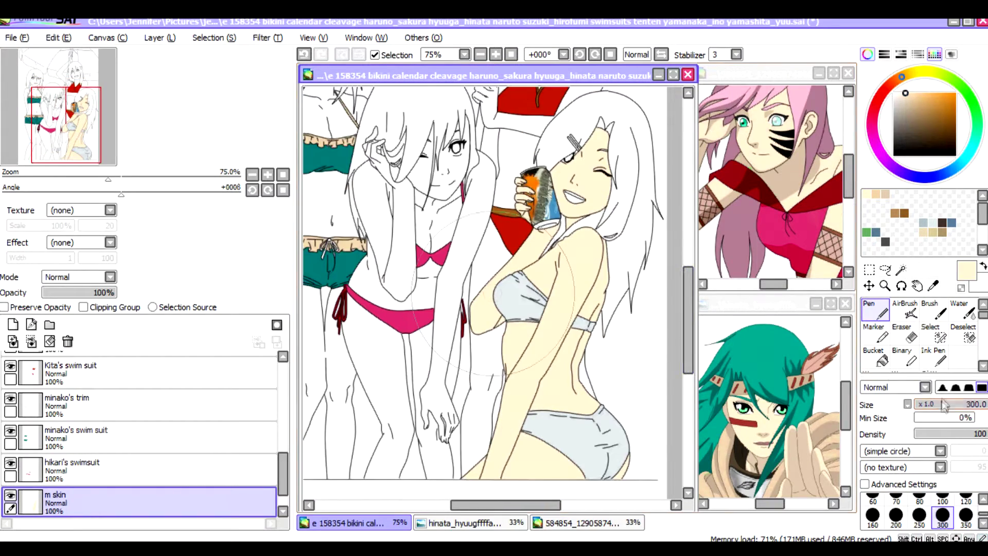
key(minus)
click(13, 324)
double_click(135, 481)
text(hikar)
key(BackSpace)
key(BackSpace)
key(BackSpace)
key(BackSpace)
text(skin)
key(Return)
Select the skin of the bending character's arms, chest and legs with the Magic Wand and refine the hand with the Select brush.
key(plus)
key(w)
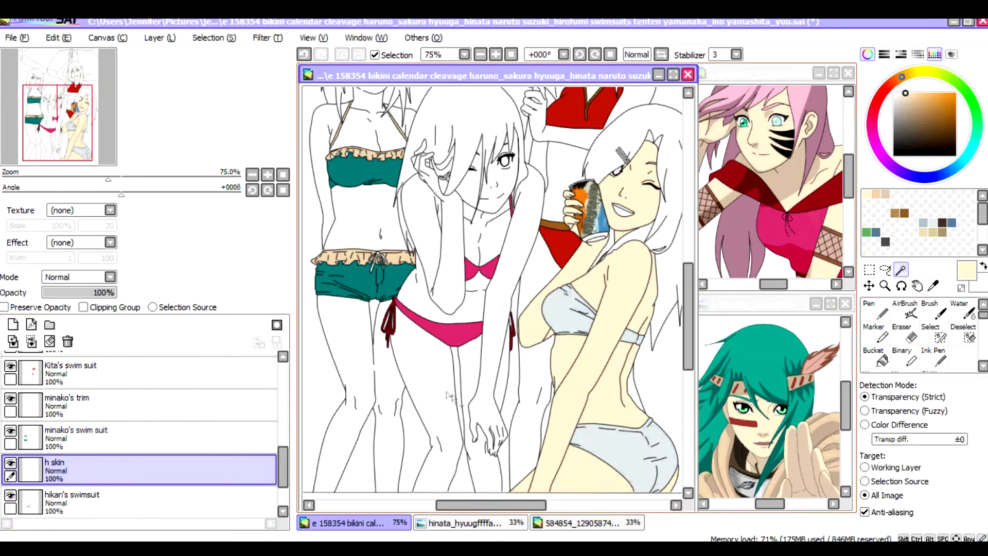
click(489, 411)
click(487, 227)
click(436, 285)
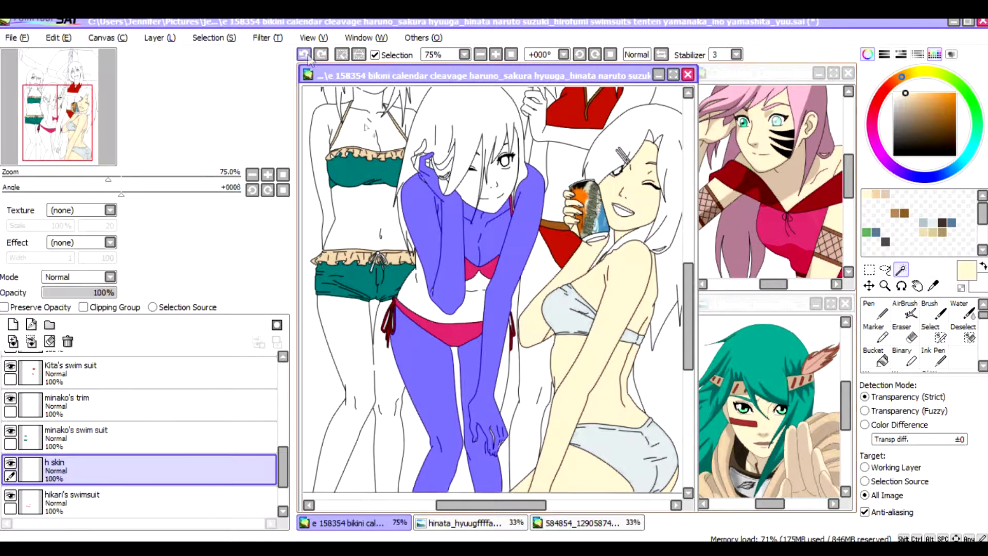
scroll(482, 443, up, 4)
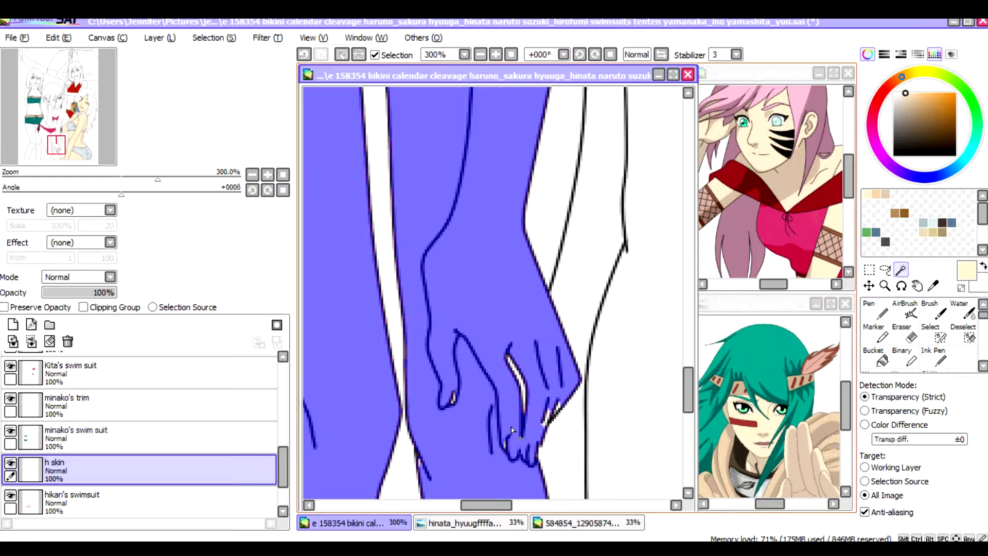
click(930, 332)
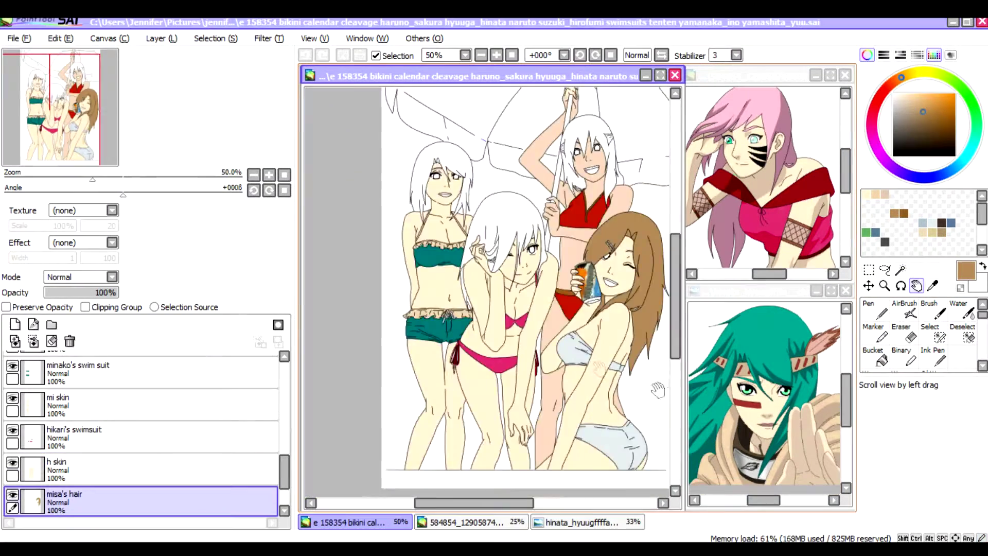
Fill the uncoloured strand tip of the winking character's hair with brown on misa's hair layer, using the Pen at size 1.
scroll(514, 289, up, 2)
scroll(514, 289, down, 2)
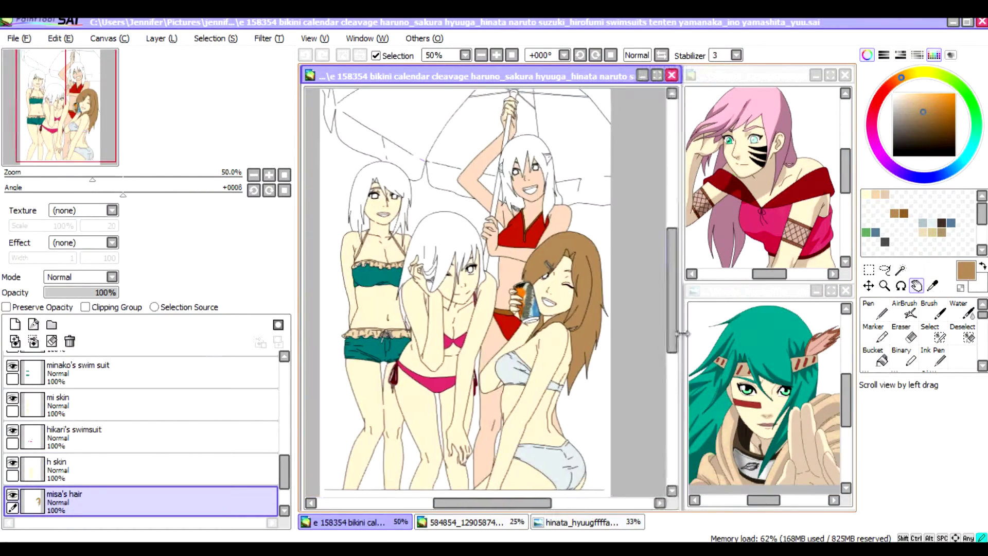
drag(682, 333, 685, 333)
scroll(566, 288, up, 4)
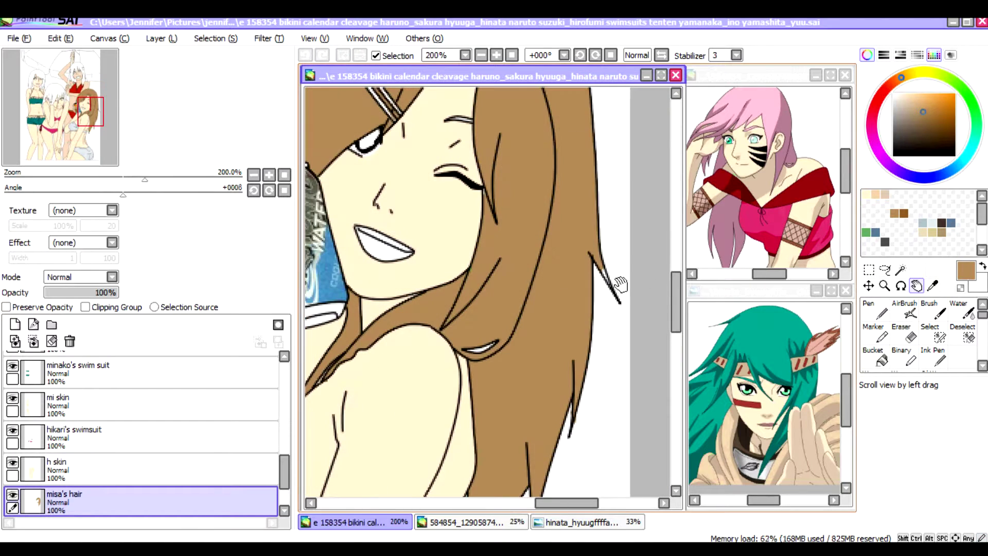
key(space)
drag(597, 267, 604, 281)
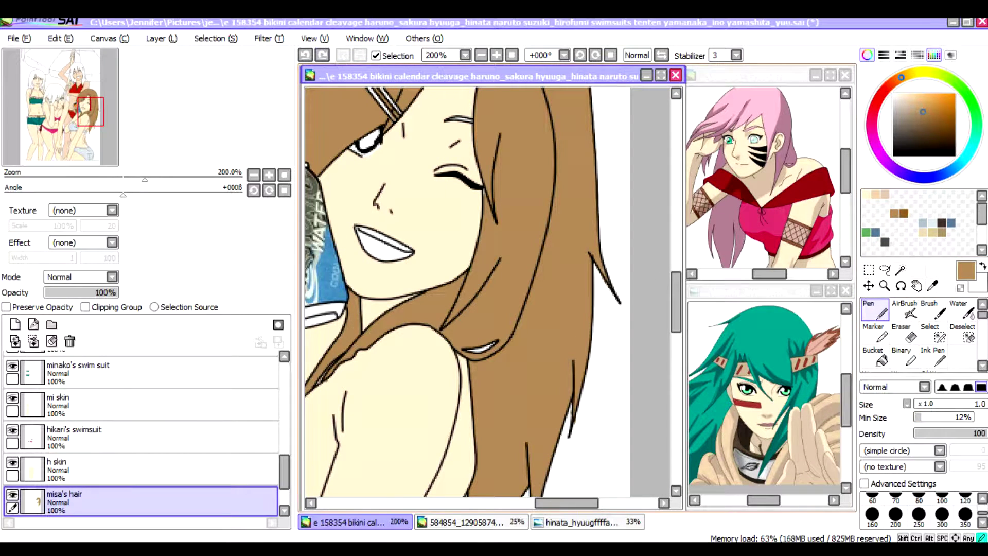
Add a new layer directly above hikari's swimsuit and name it "h hair".
drag(145, 179, 93, 179)
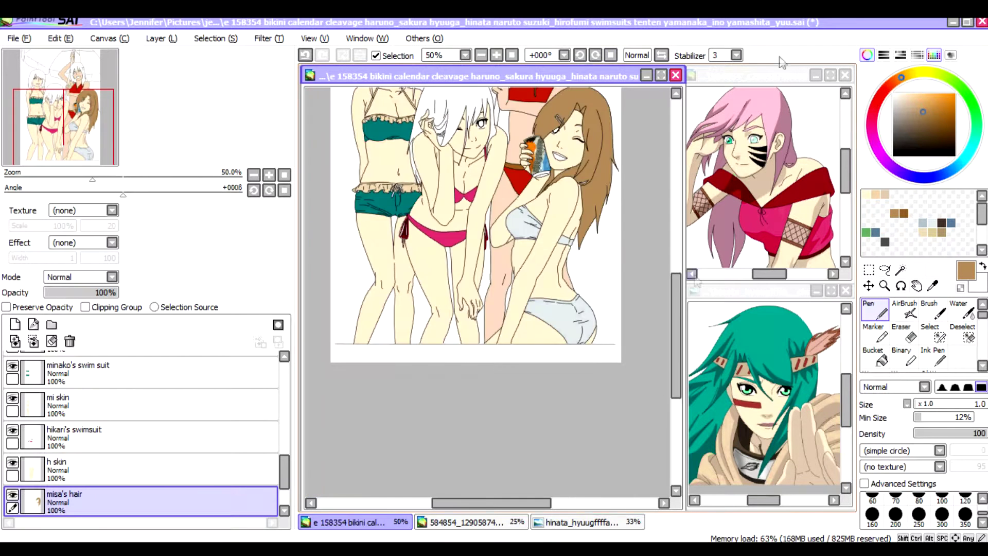
click(166, 469)
click(128, 437)
click(103, 404)
click(98, 437)
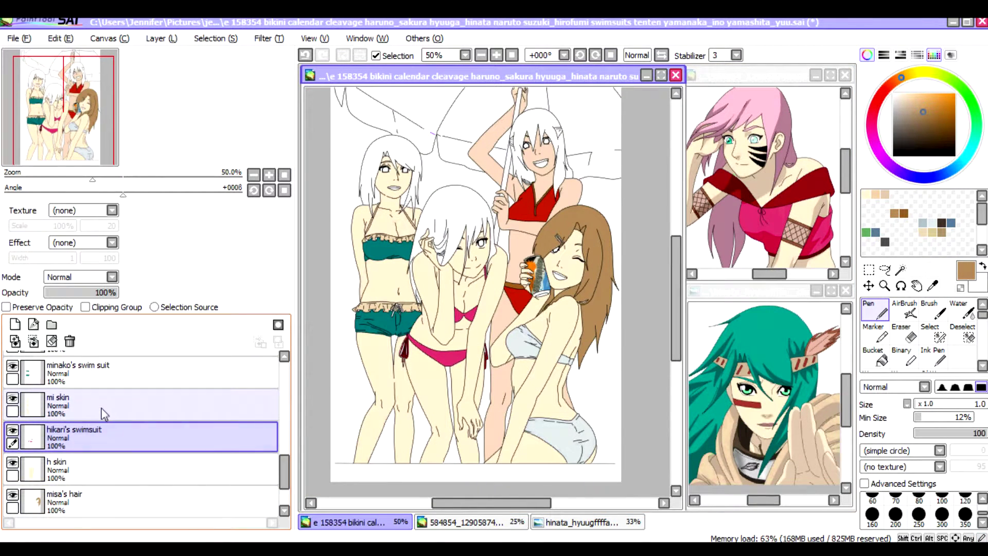
key(ctrl+shift+n)
double_click(81, 412)
text(h hair)
key(Return)
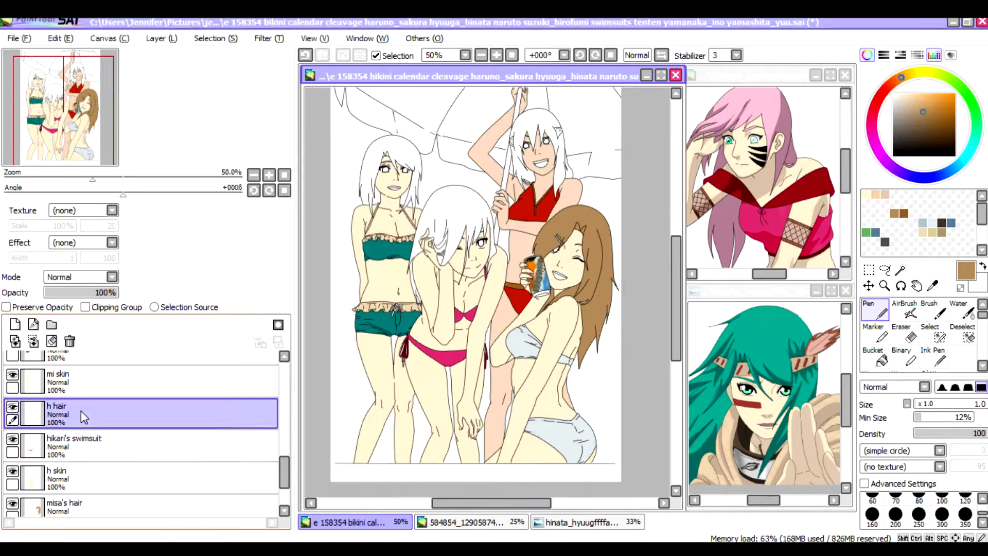
Select the bending character's hair with the Magic Wand and clean up the small gaps beside her raised hand at brush size 1.
key(w)
scroll(426, 328, up, 3)
scroll(426, 328, up, 2)
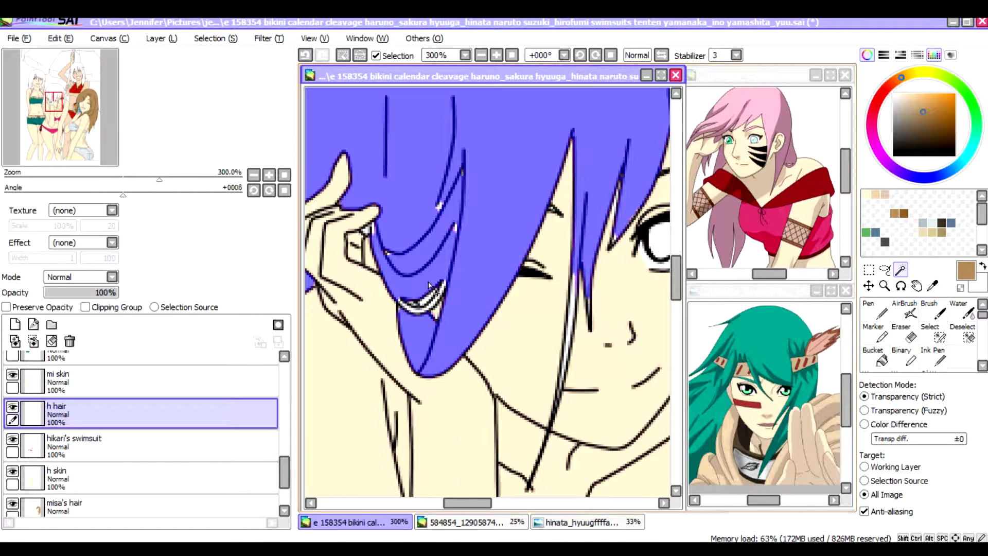
key(s)
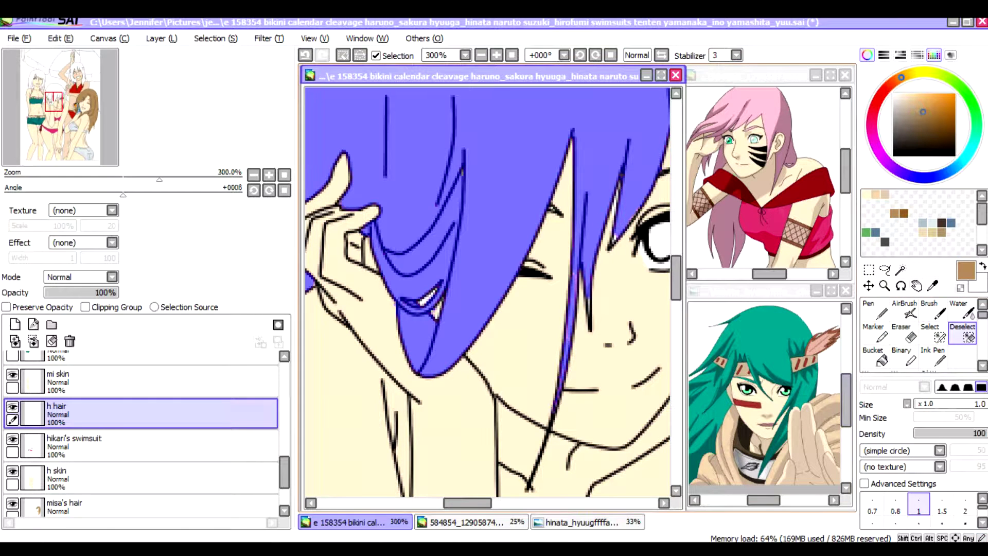
key(ctrl)
key(ctrl+d)
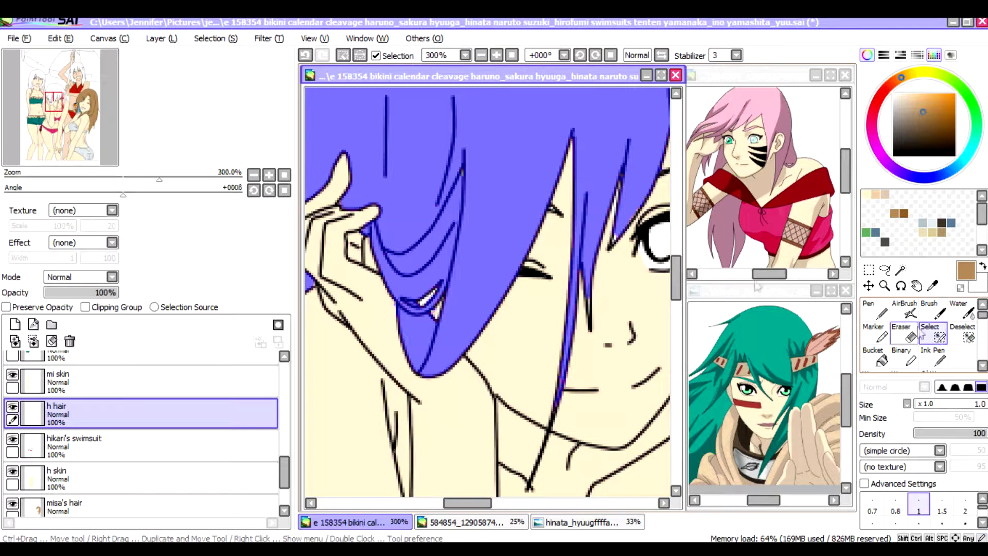
Add the long strands along the bending character's arm and beside her face to the hair selection.
scroll(487, 292, down, 1)
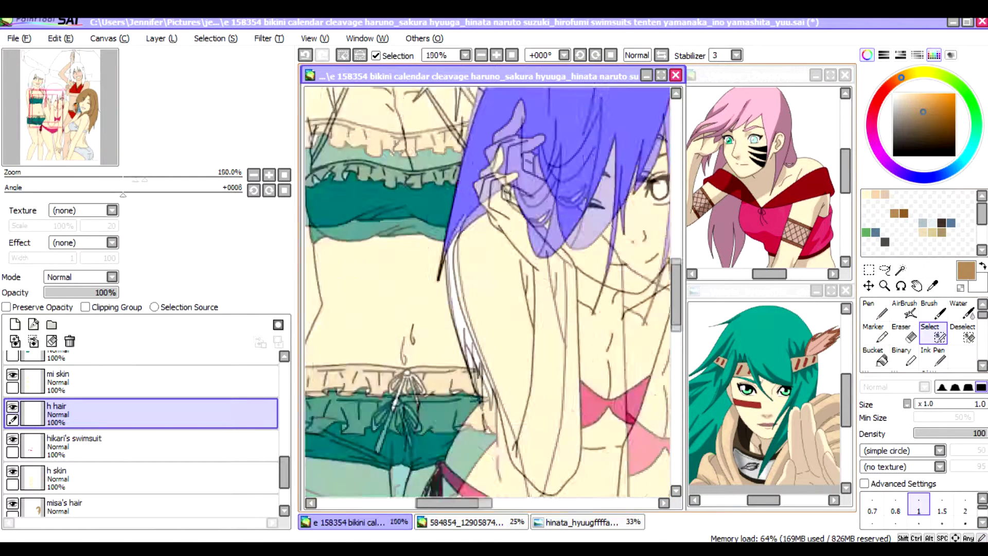
key(w)
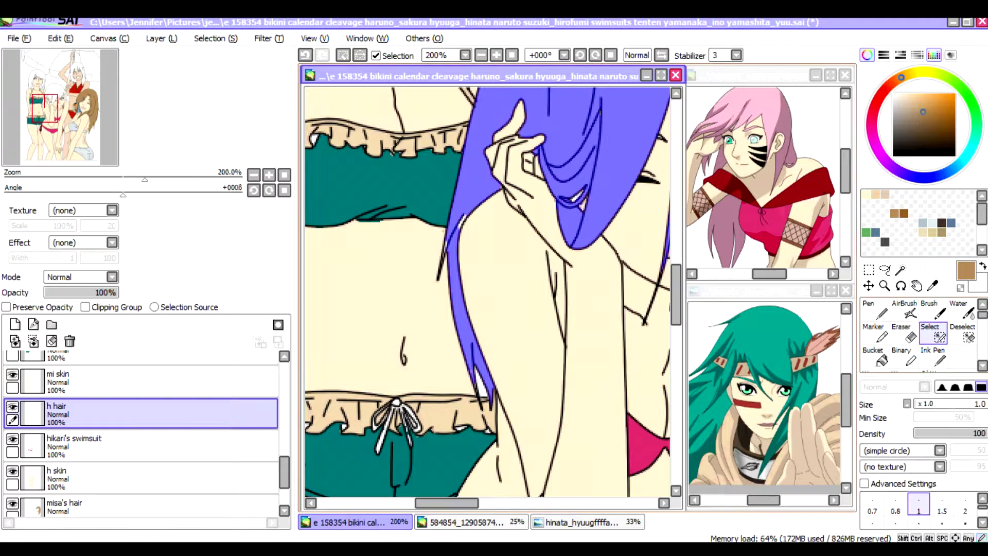
drag(592, 206, 340, 371)
scroll(466, 442, up, 2)
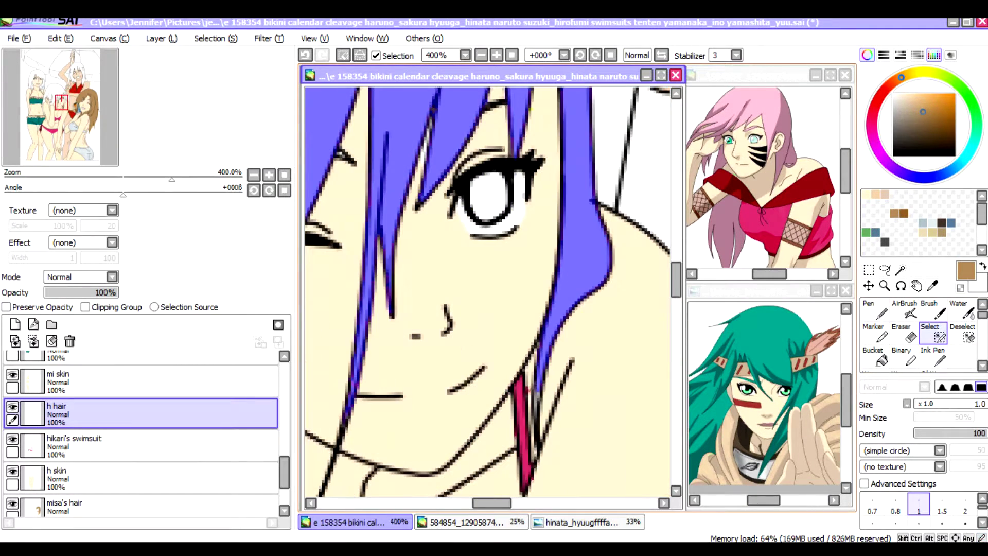
key(e)
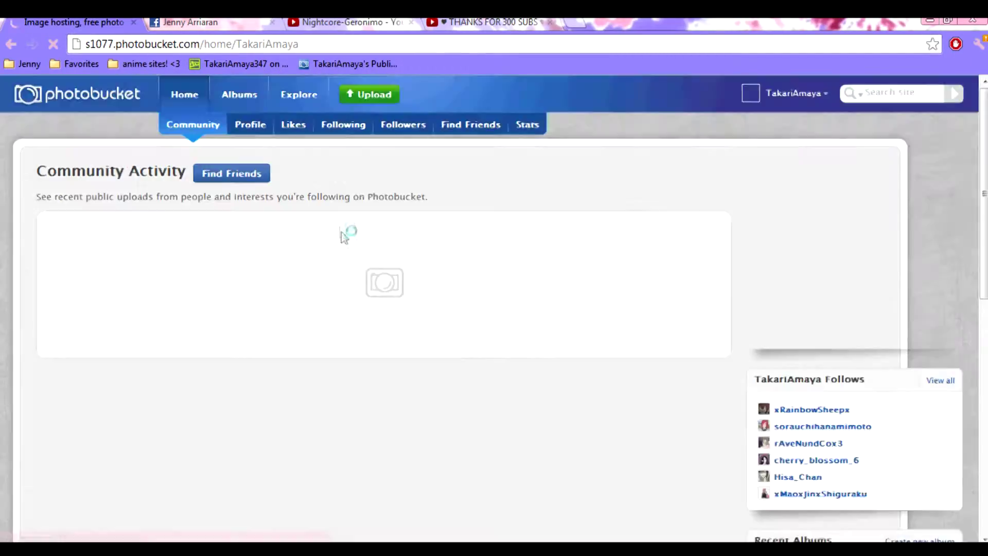
scroll(344, 236, down, 15)
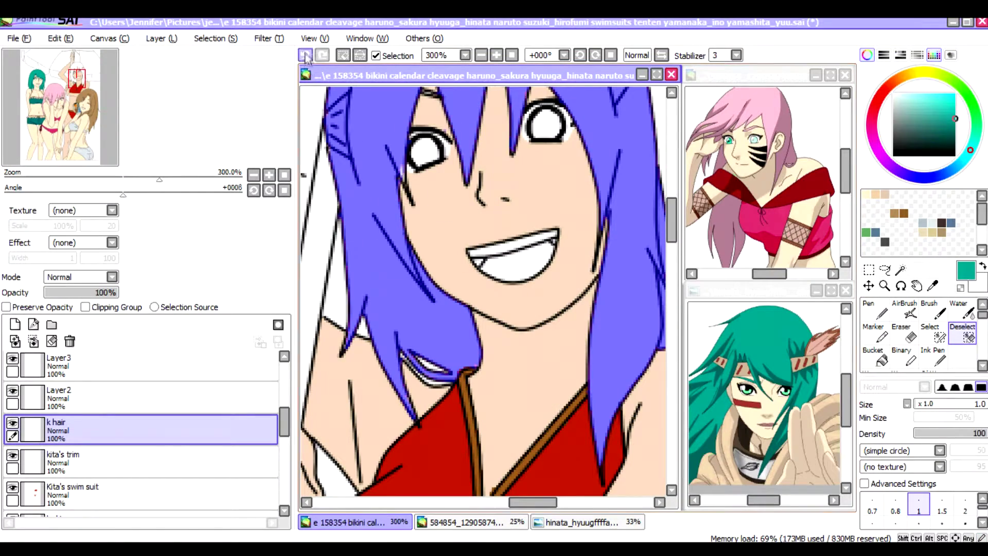
Refine the hair selection of the character in the red swimsuit with the Select and Deselect brushes at size 1.
click(930, 334)
scroll(484, 288, up, 3)
click(962, 334)
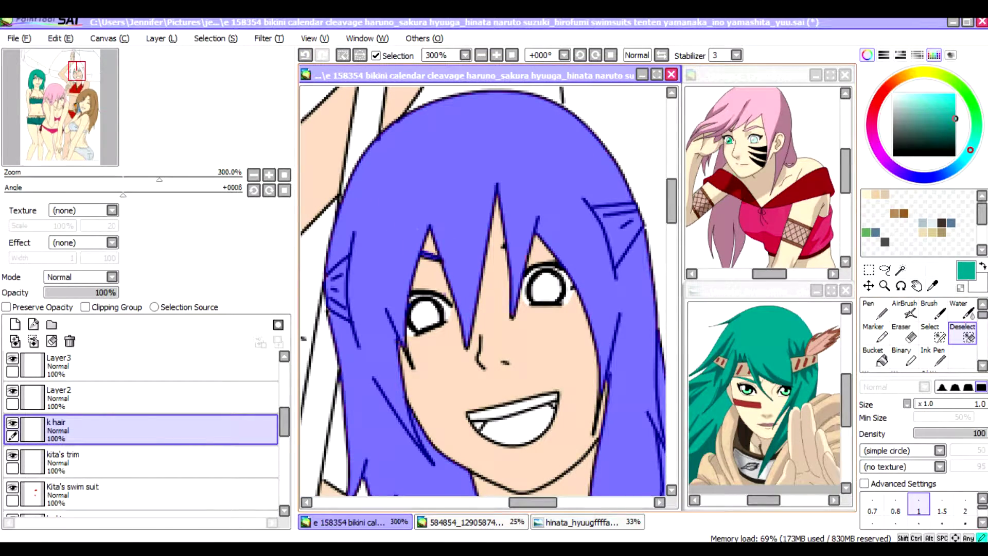
click(930, 335)
Fill the selected hair with dark red on the k hair layer using the Pen at size 20, and clear the selection.
scroll(58, 103, down, 4)
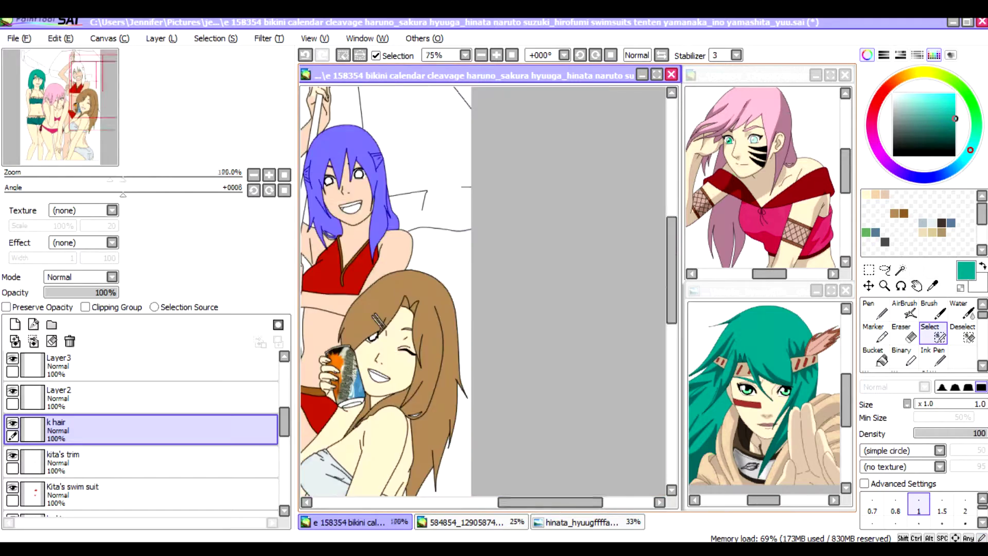
drag(57, 103, 68, 96)
key(n)
drag(510, 149, 551, 247)
drag(541, 200, 541, 270)
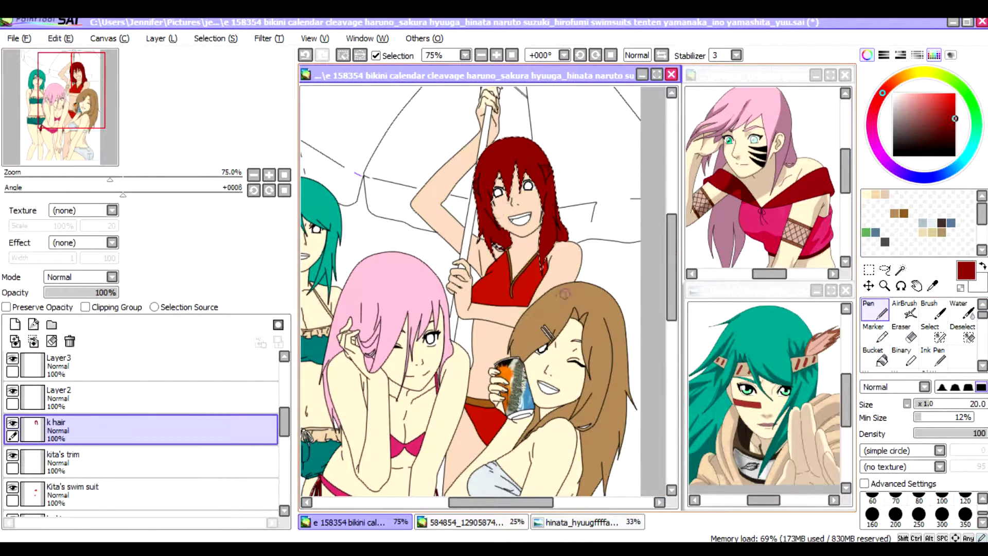
key(ctrl+d)
scroll(518, 232, up, 3)
key(e)
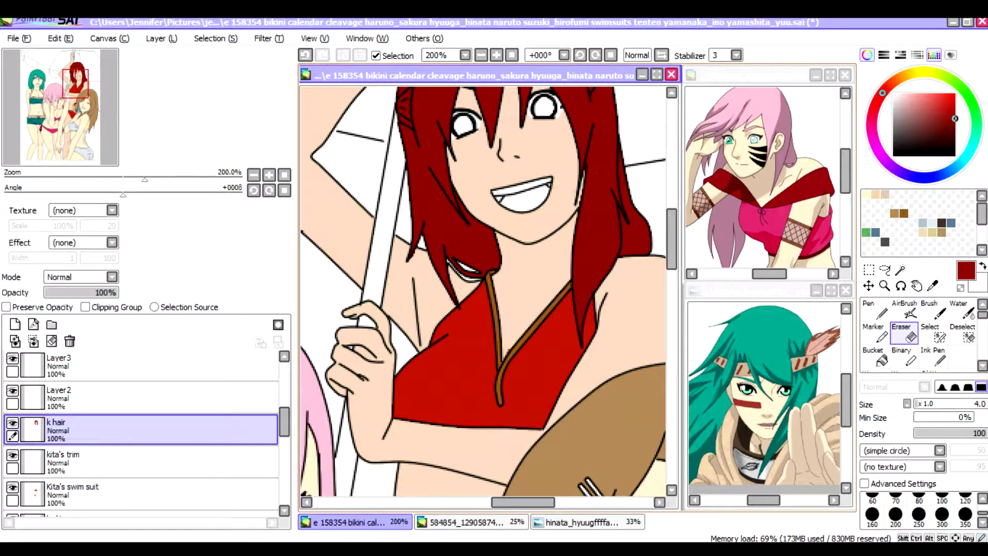
Add a new layer directly below Layer2 and name it "eyes".
scroll(489, 288, down, 4)
scroll(489, 288, up, 1)
drag(670, 360, 664, 335)
click(15, 324)
click(57, 502)
click(15, 324)
double_click(56, 503)
text(eyes)
key(Return)
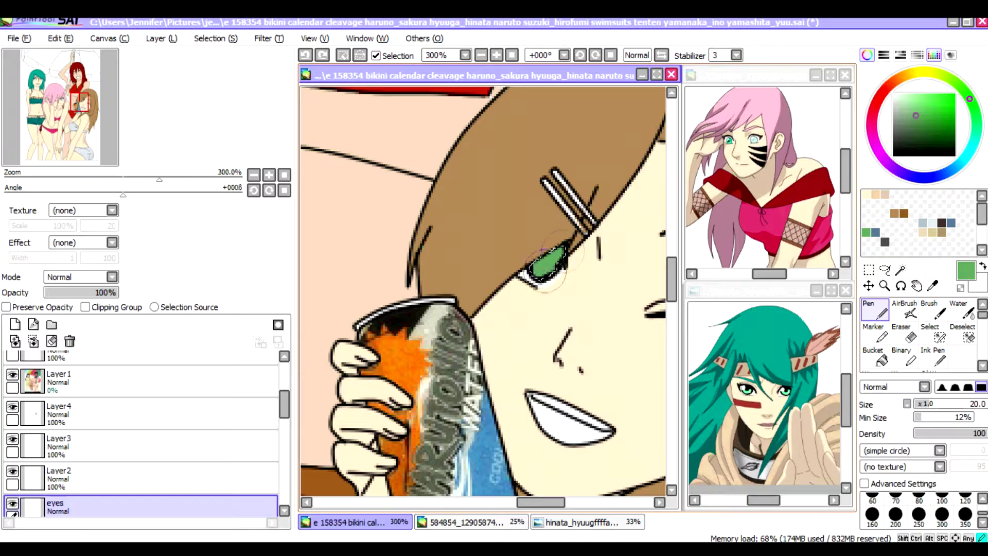
Redo the undone green iris and black shading in the brown-haired character's open eye.
scroll(593, 236, up, 2)
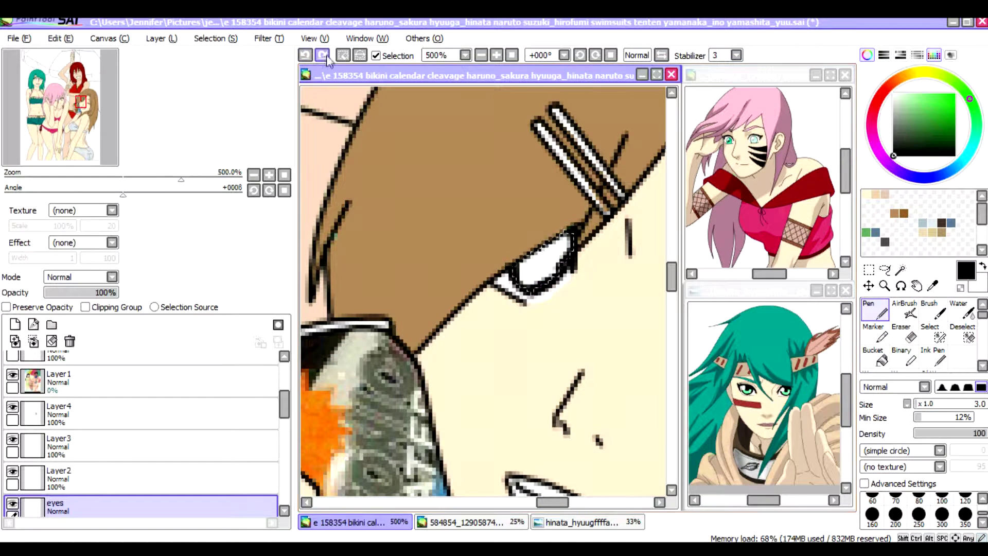
click(323, 56)
click(323, 56)
key(ctrl+y)
key(ctrl+y)
key(ctrl+y)
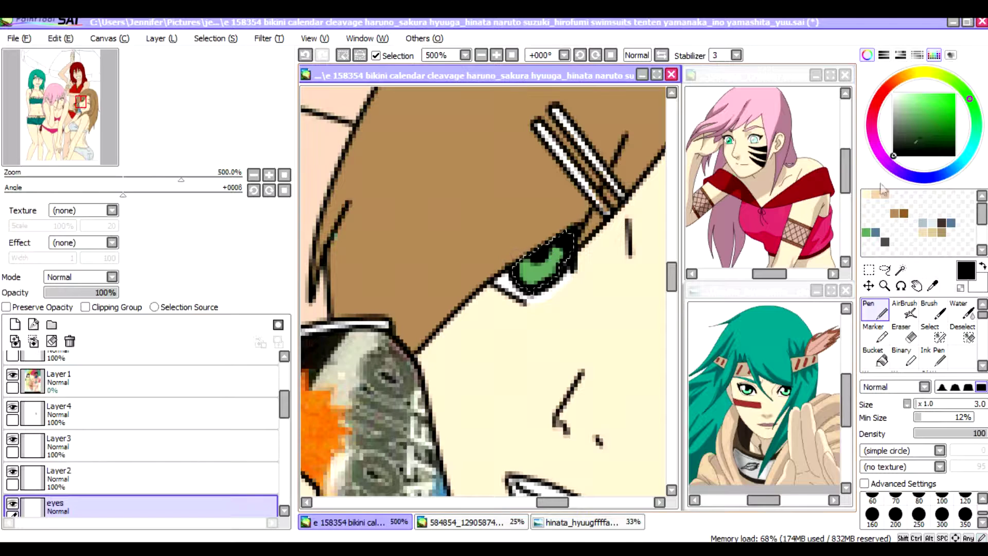
Rework the black shading around the green iris of the brown-haired character's open eye on the eyes layer.
scroll(486, 236, down, 2)
scroll(486, 237, up, 2)
key(ctrl+z)
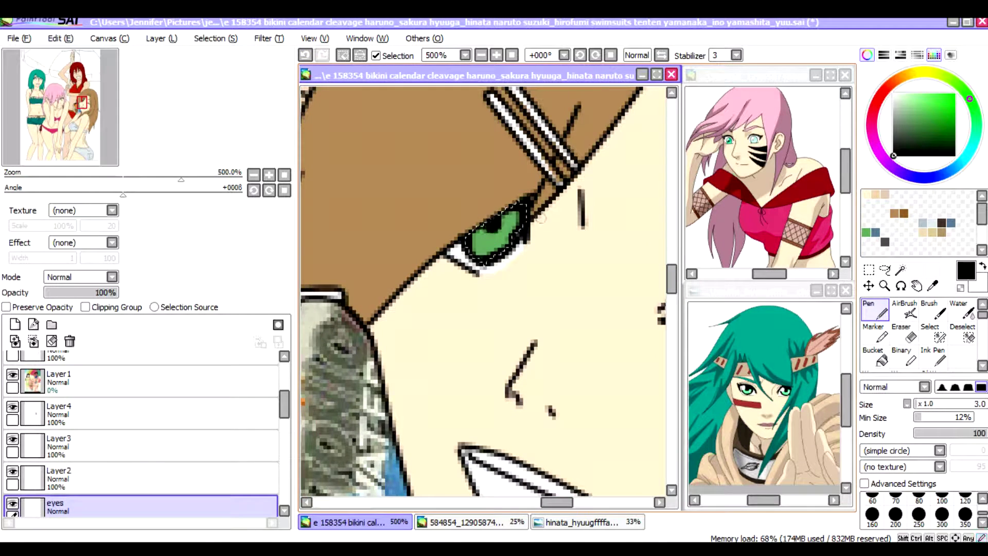
Blend bright green into the brown-haired character's iris with the Blur brush at size 1 and add a white highlight.
click(954, 94)
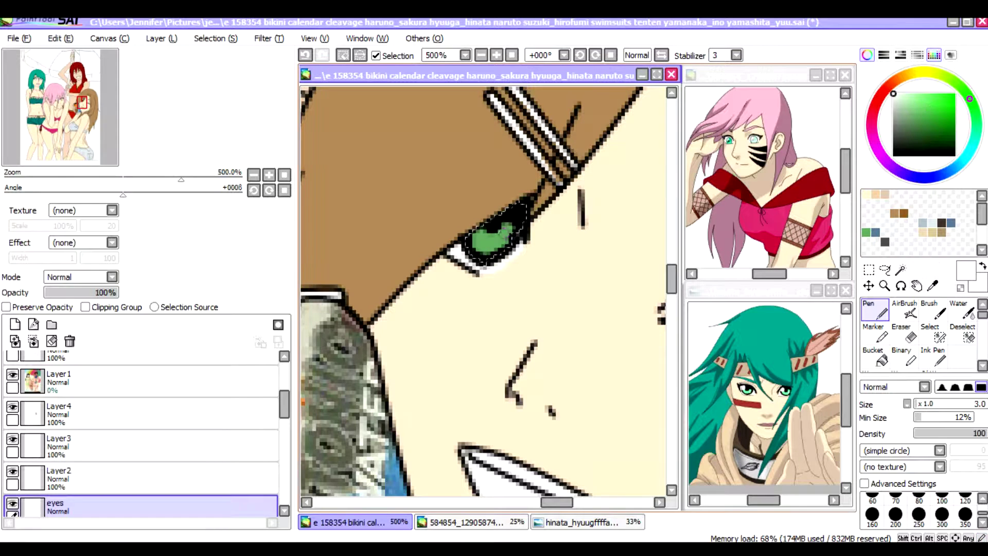
scroll(921, 335, down, 2)
click(962, 333)
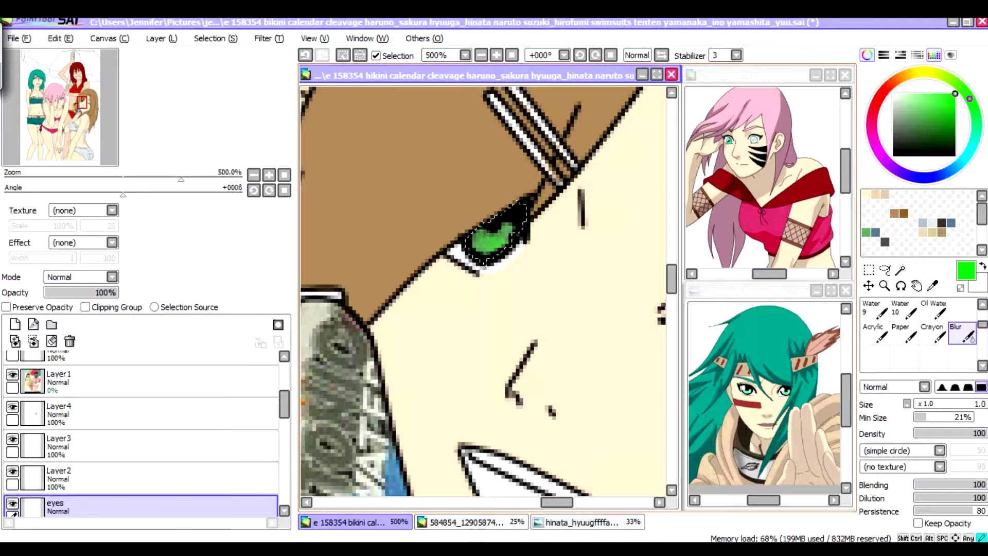
key(n)
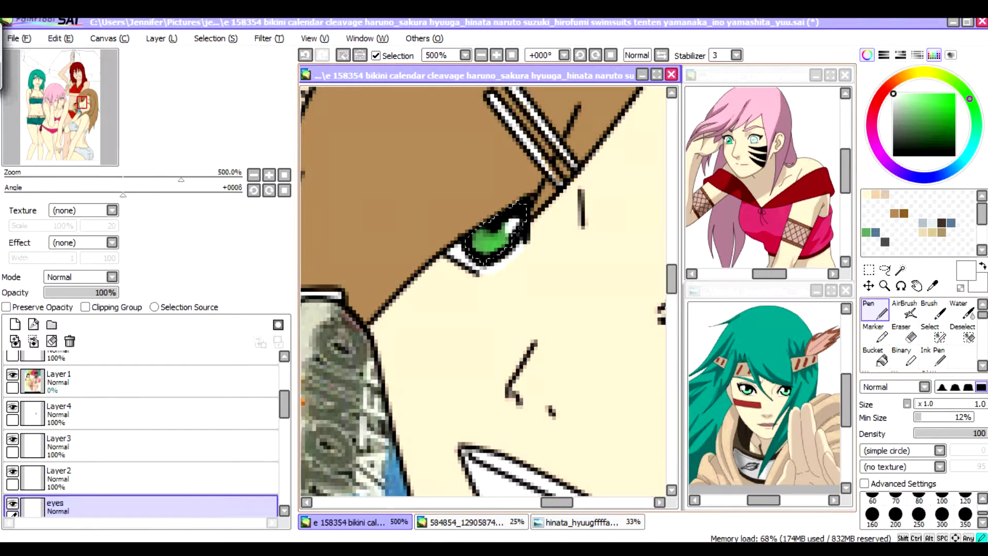
Fill the iris of the pink-haired character's open eye with teal green, based on the eye in the 584854 reference drawing.
scroll(477, 309, down, 3)
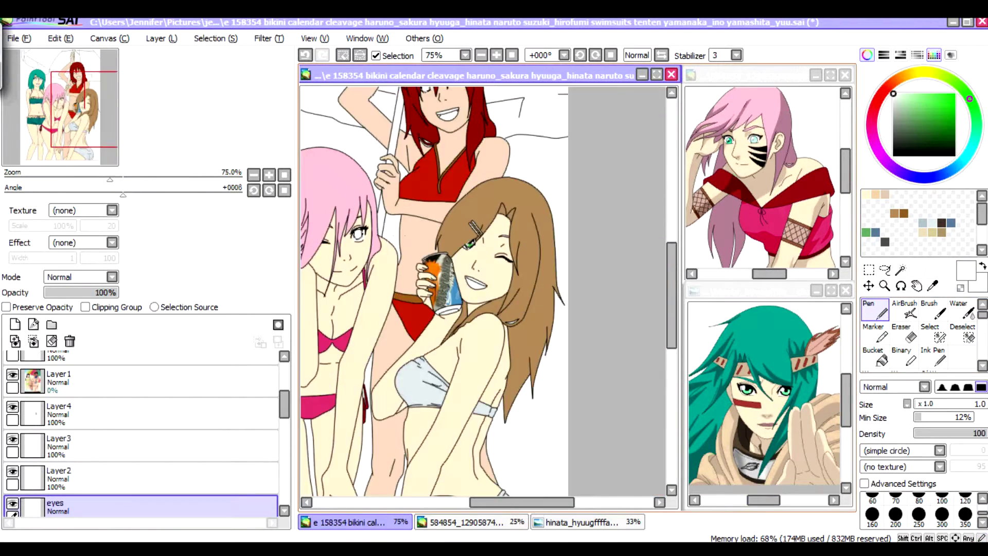
scroll(478, 308, up, 2)
scroll(476, 504, up, 3)
click(465, 522)
scroll(524, 324, up, 5)
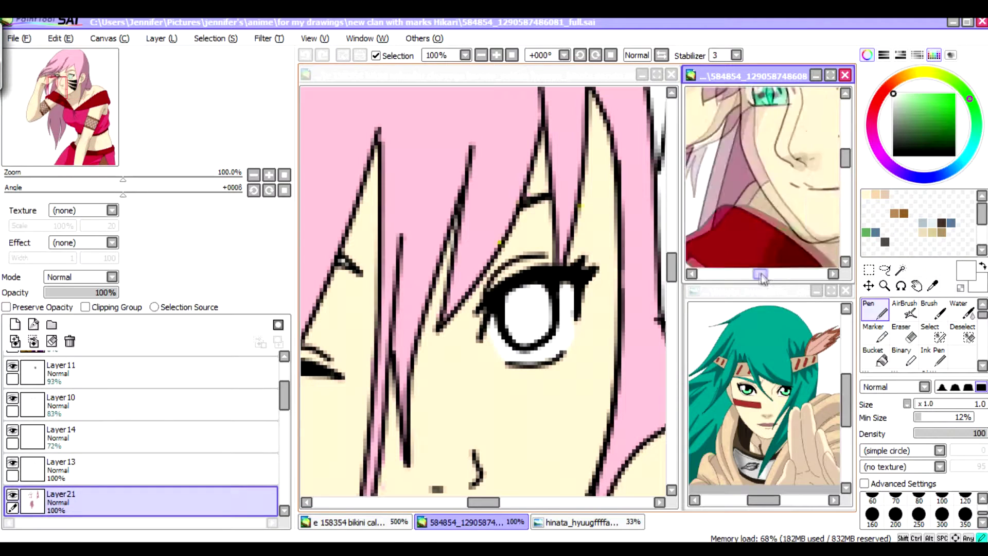
click(524, 324)
key(n)
drag(507, 308, 548, 309)
Shade the pupil and upper iris of the pink-haired character's open eye in black and paint white highlights over it.
alt+click(500, 297)
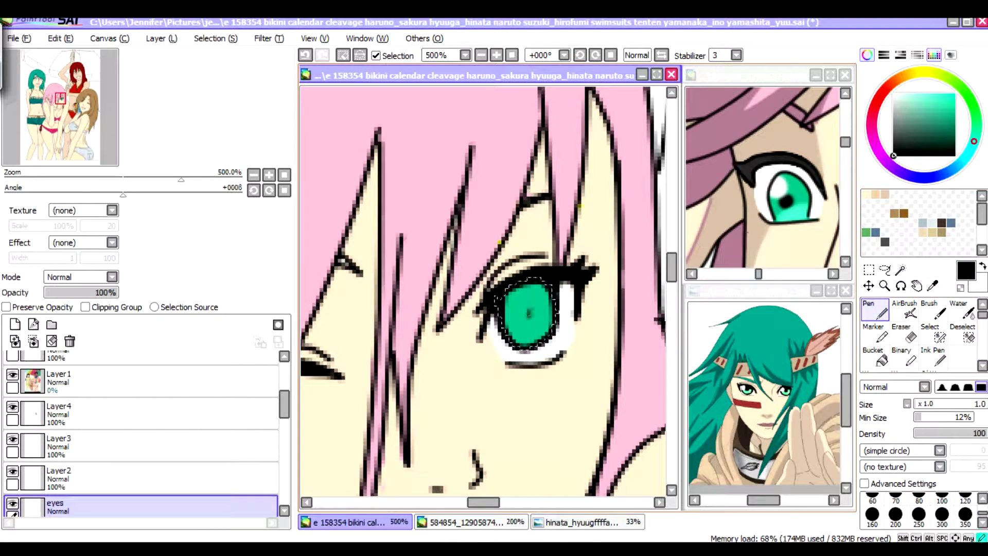
key(ctrl+z)
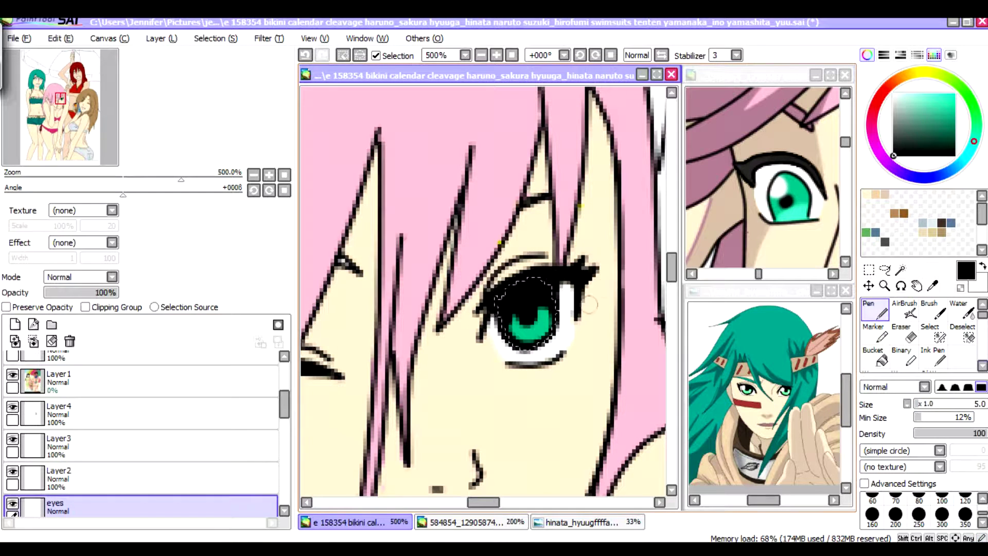
alt+click(515, 355)
mouse_move(510, 296)
mouse_down()
mouse_move(551, 303)
mouse_move(512, 319)
mouse_up()
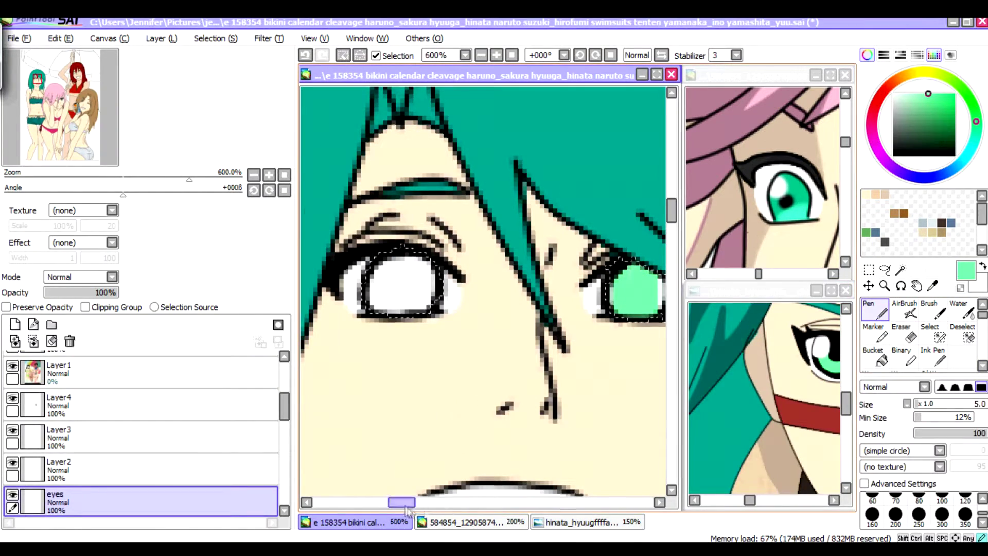
Fill the teal-haired character's irises with light green on the eyes layer using the Pen at size 5.
drag(406, 511, 410, 511)
drag(391, 278, 360, 303)
drag(355, 263, 339, 303)
drag(401, 278, 401, 309)
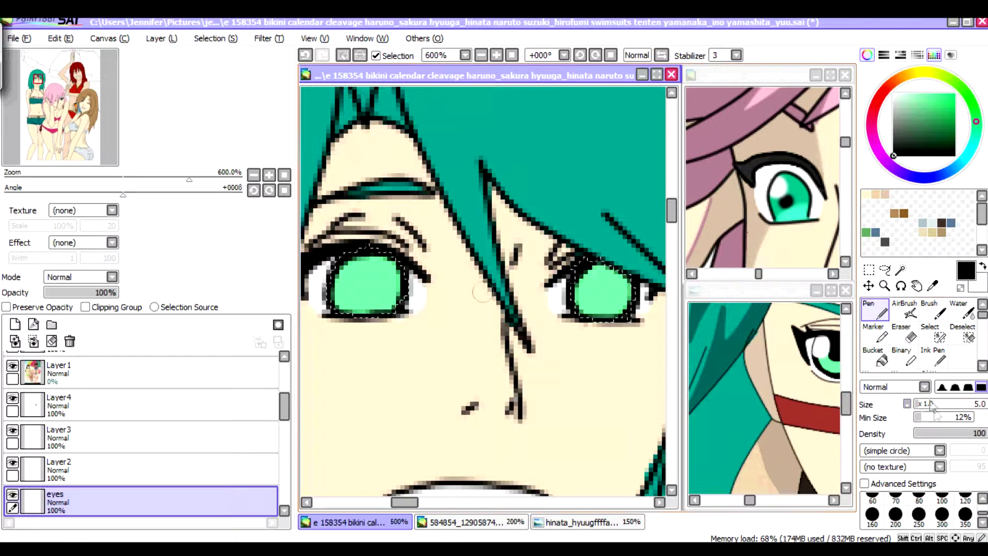
Paint black shading and pupils over the teal-haired character's green irises and add small white highlights.
key(ctrl+z)
key(ctrl+y)
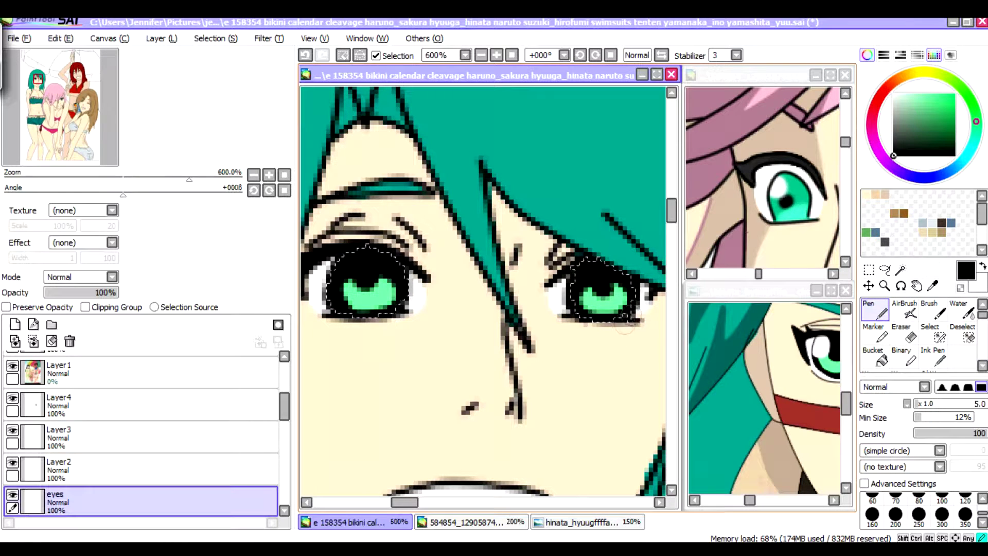
key(x)
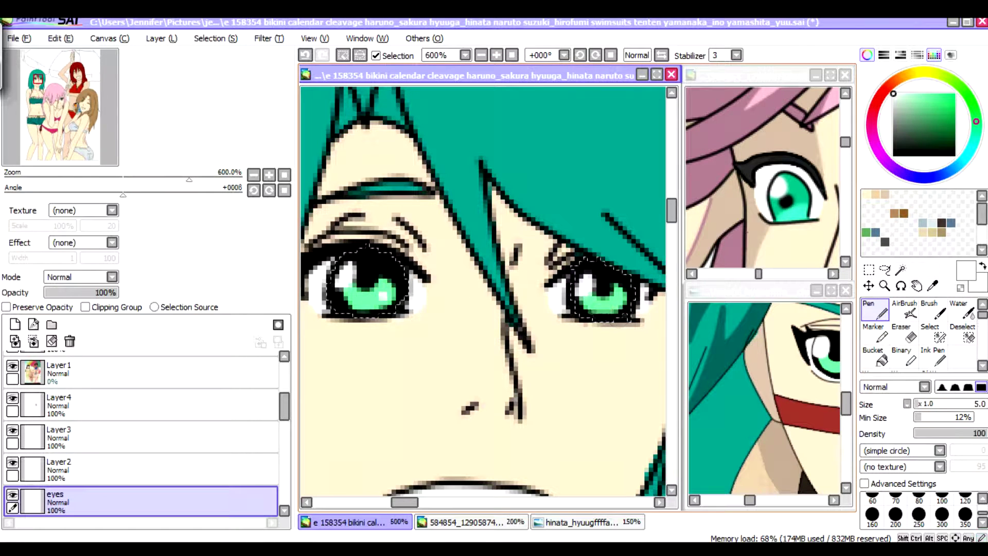
Colour the red-haired character's irises blue, with black shading and white highlights, on the eyes layer.
scroll(497, 231, down, 5)
scroll(566, 268, up, 5)
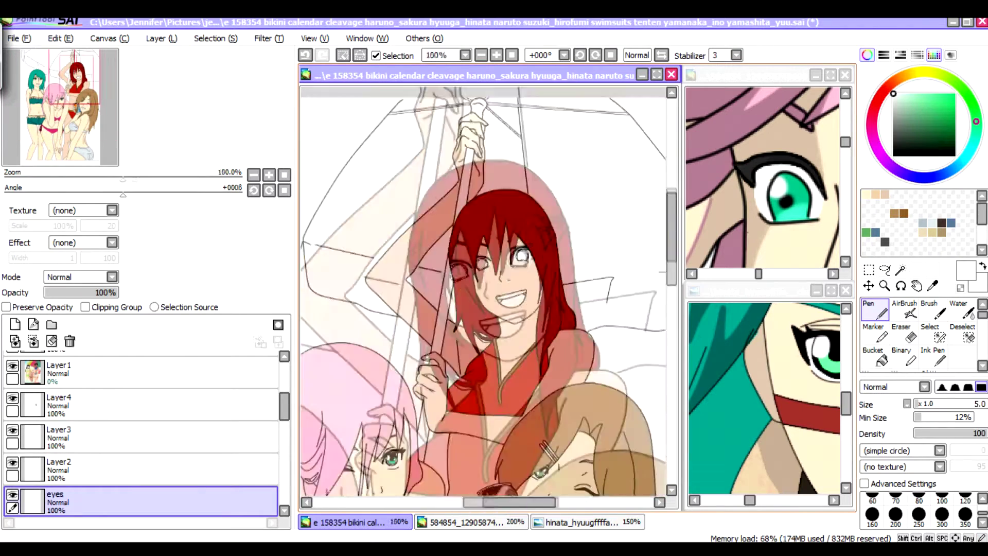
click(946, 117)
click(960, 162)
click(954, 105)
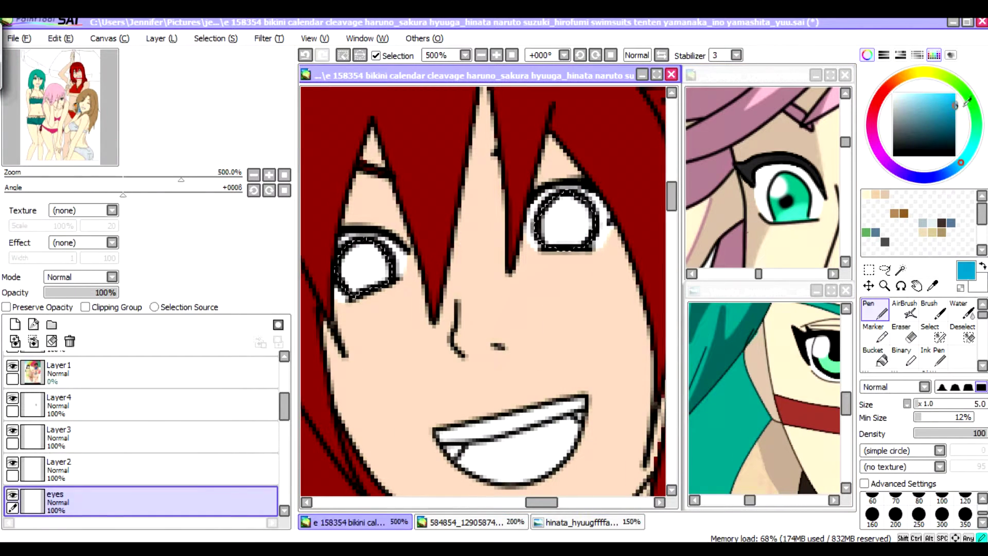
click(893, 155)
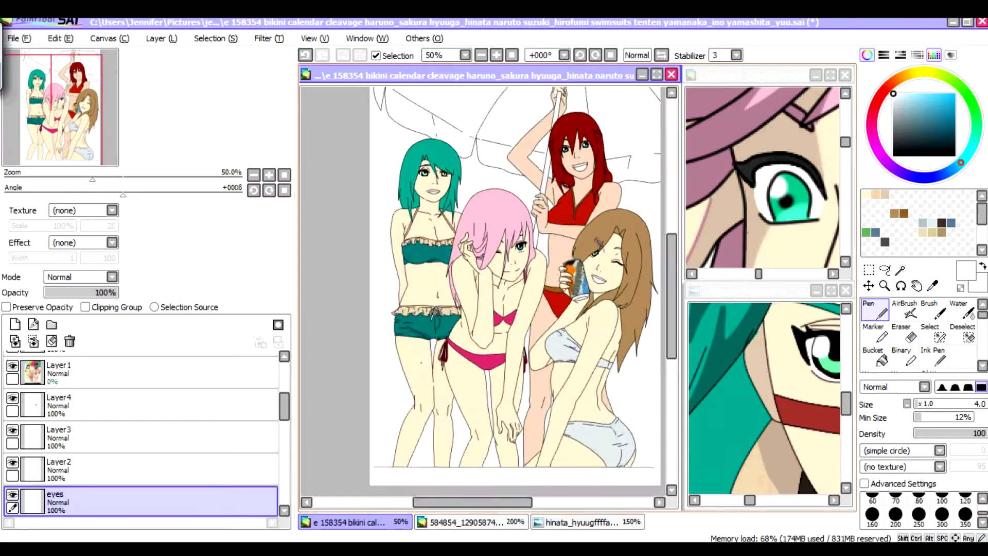
Draw three pointed whisker-like marking outlines on the pink-haired character's cheek on Linework2 with the Curve tool at size 0.7, adjusting their points.
drag(287, 409, 285, 384)
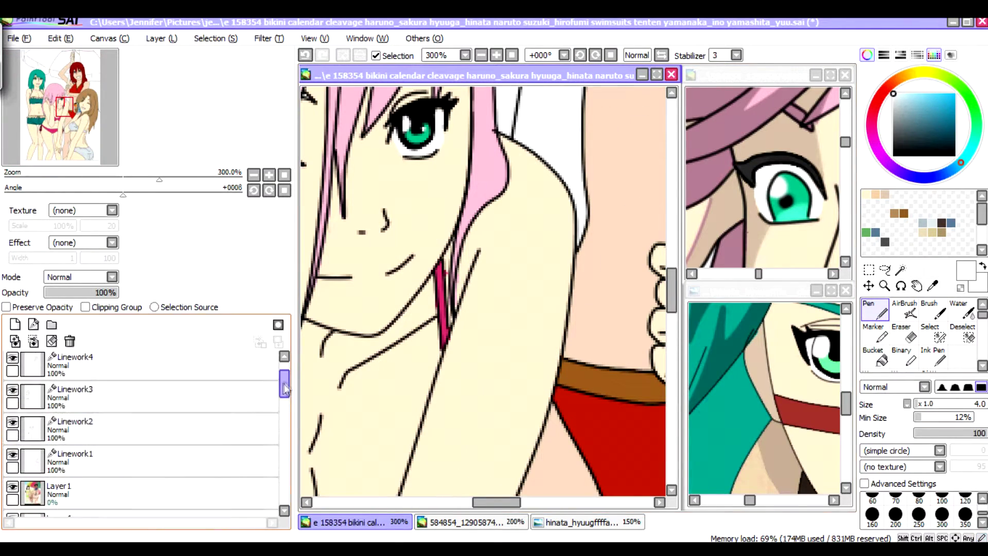
click(154, 428)
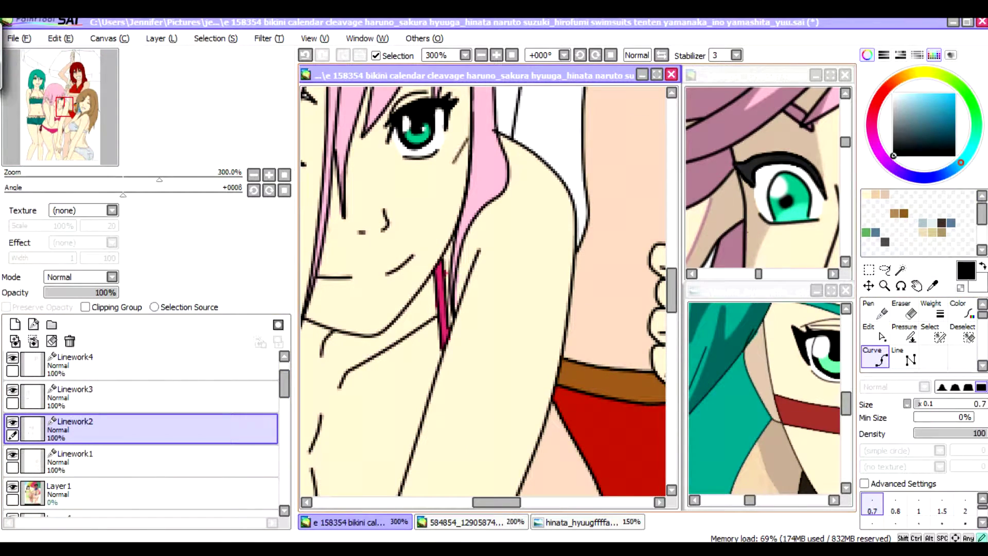
key(e)
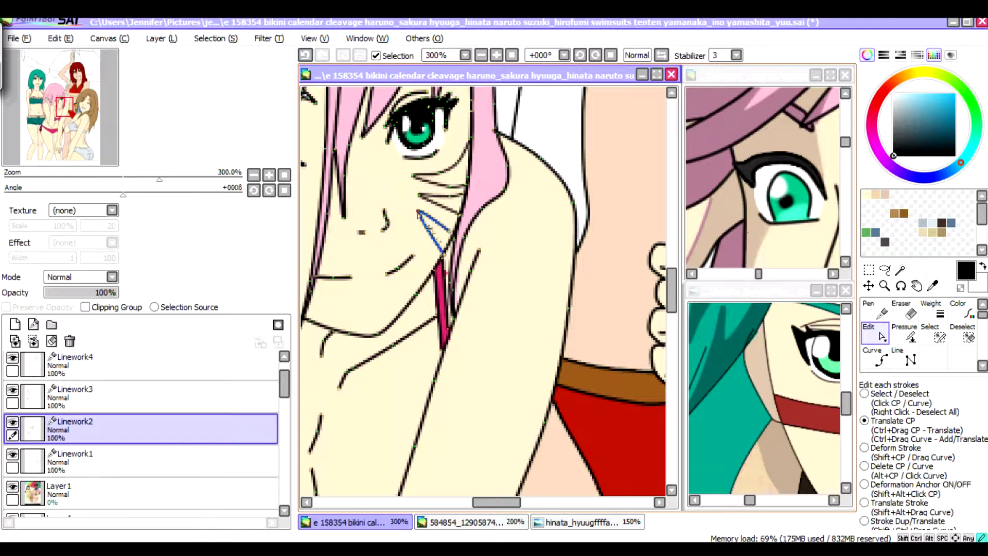
key(ctrl+z)
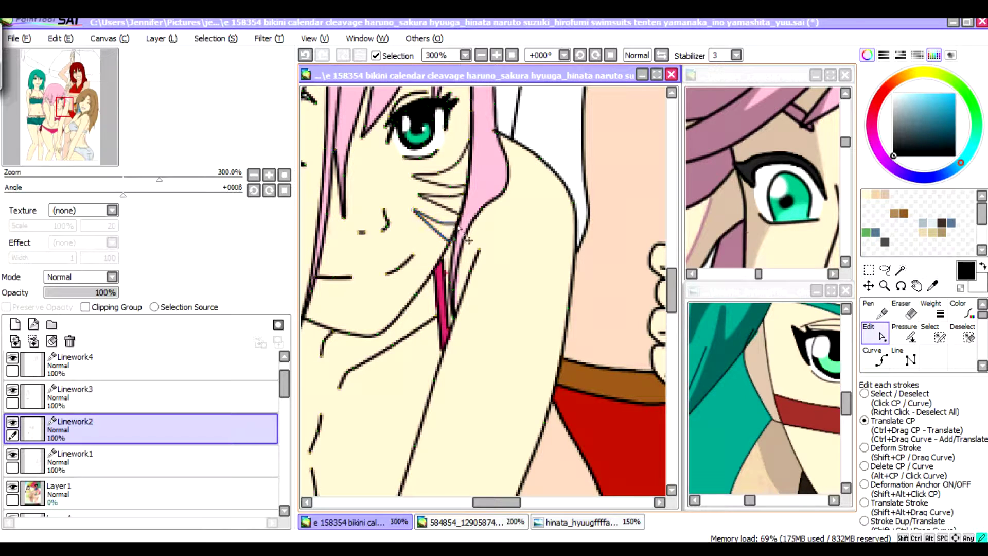
With the h skin layer at 0% opacity, select the insides of the three cheek markings using the Magic Wand and Select brush.
scroll(444, 208, down, 4)
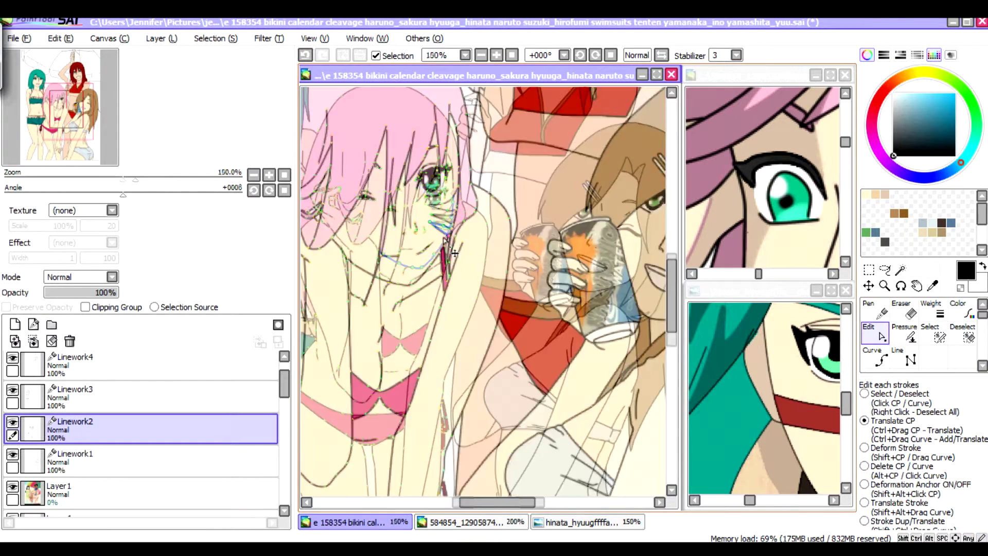
drag(284, 383, 292, 501)
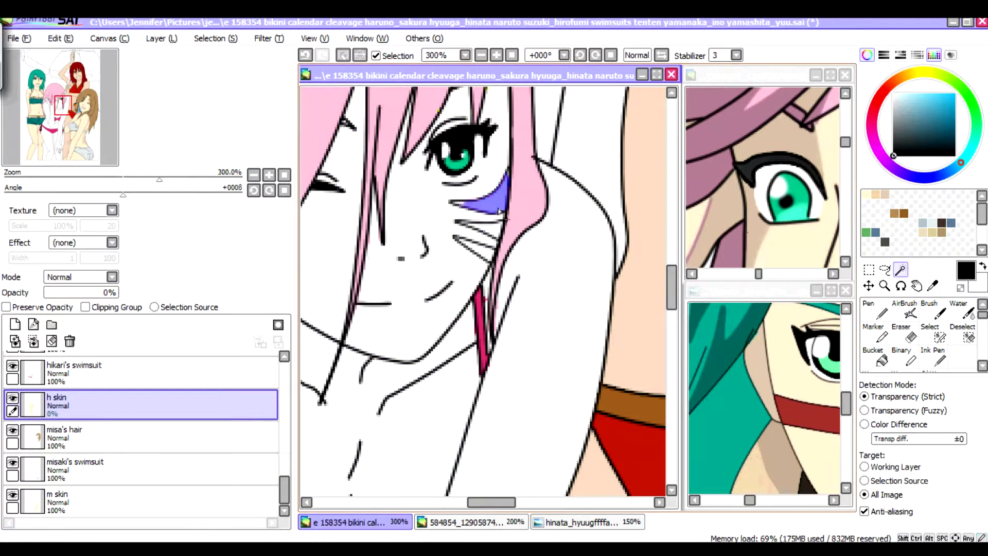
click(486, 227)
scroll(486, 226, up, 1)
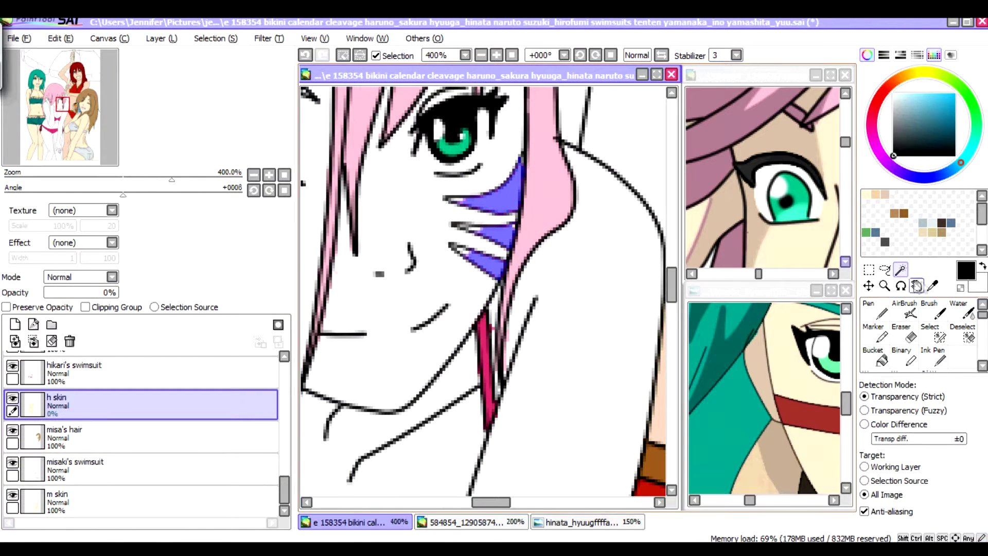
click(929, 334)
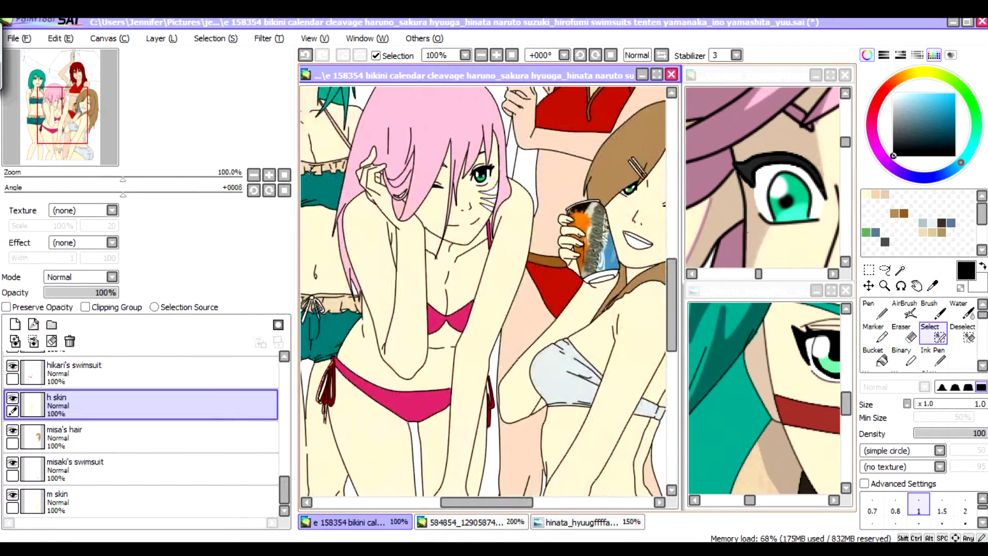
Select the three cheek markings again with the Magic Wand and fill them black on the h skin layer using the Pen at size 4.
click(899, 269)
click(515, 188)
click(516, 219)
scroll(516, 218, up, 2)
click(563, 222)
key(n)
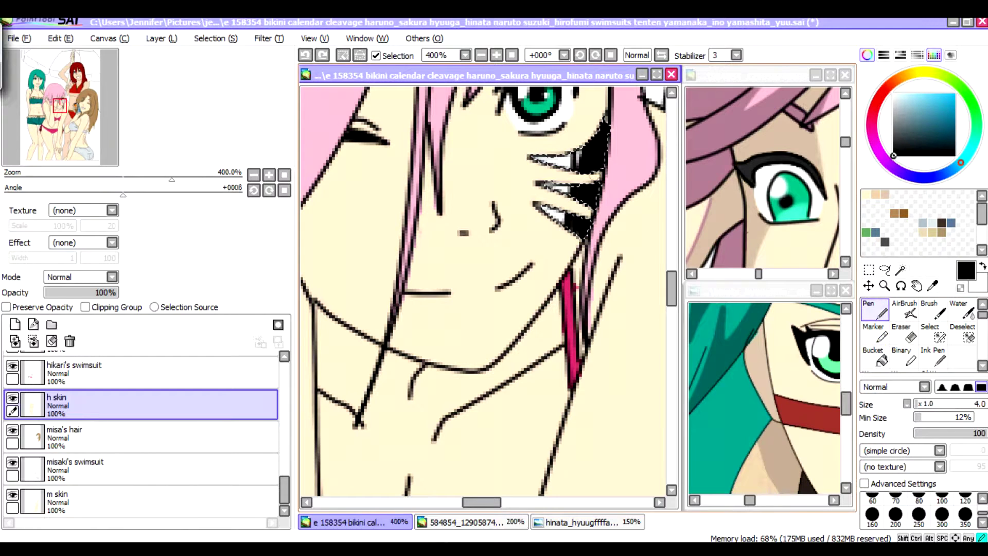
drag(538, 157, 602, 128)
Lower the h skin layer's opacity to 86% and clear the selection.
drag(117, 292, 107, 292)
key(ctrl+d)
scroll(618, 106, up, 1)
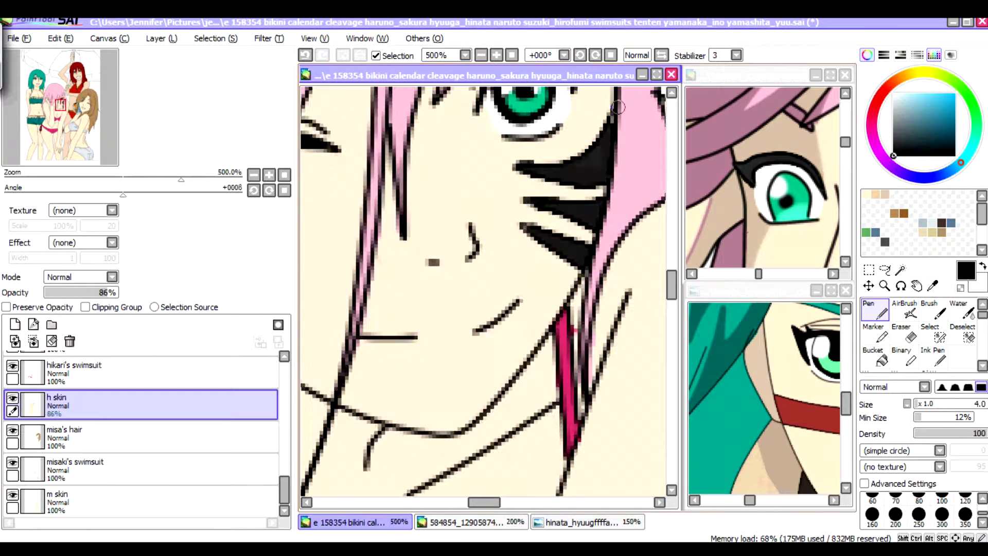
Touch up the edges of the black cheek markings with the sampled skin colour using the Pen at size 1.
key(e)
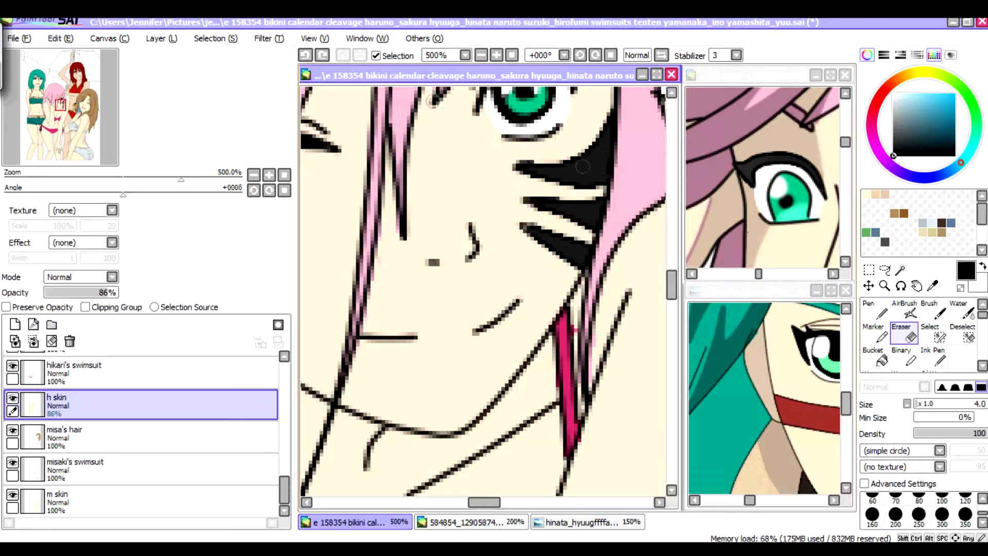
alt+click(509, 156)
key(n)
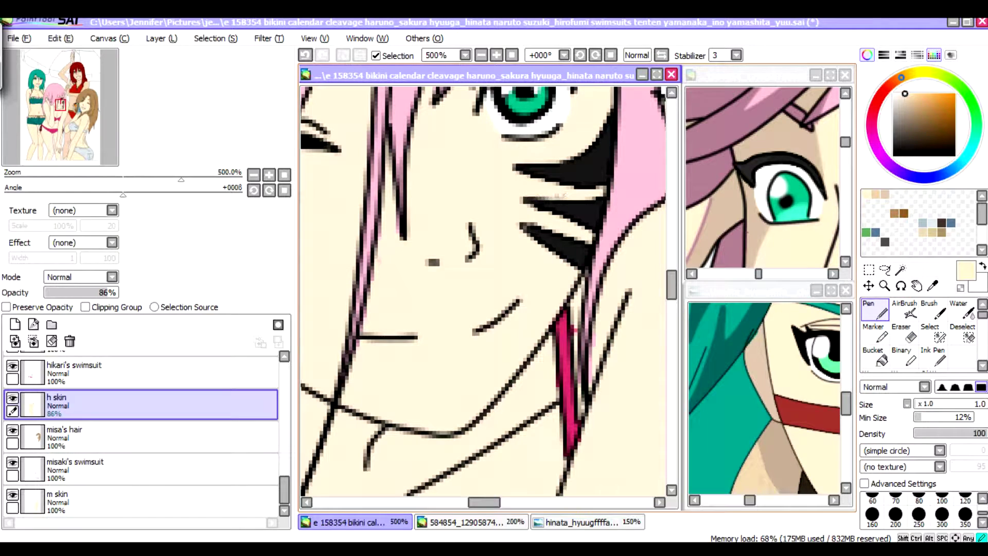
Examine the flat colours of all four characters across the whole drawing.
key(minus)
key(minus)
key(minus)
key(minus)
key(minus)
key(minus)
key(minus)
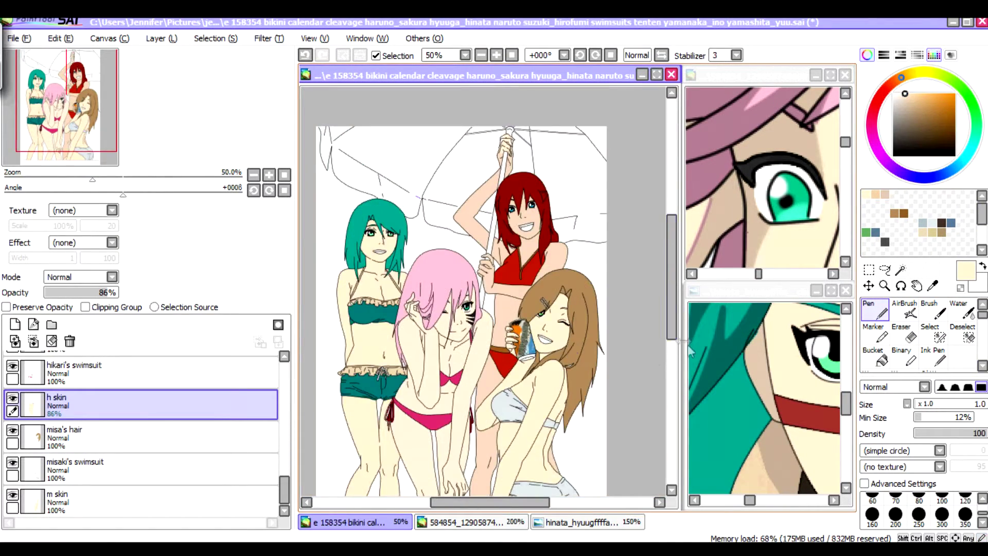
scroll(484, 293, left, 3)
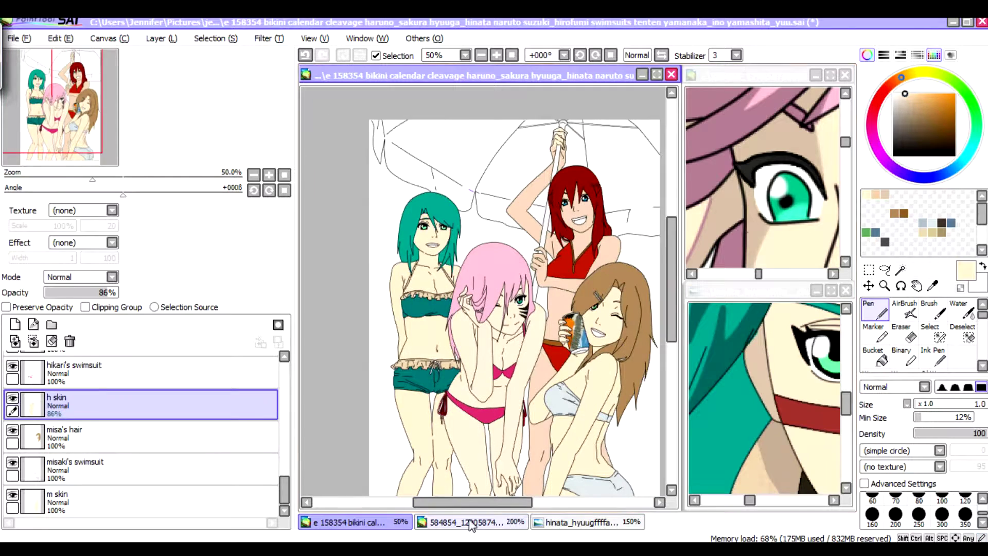
key(minus)
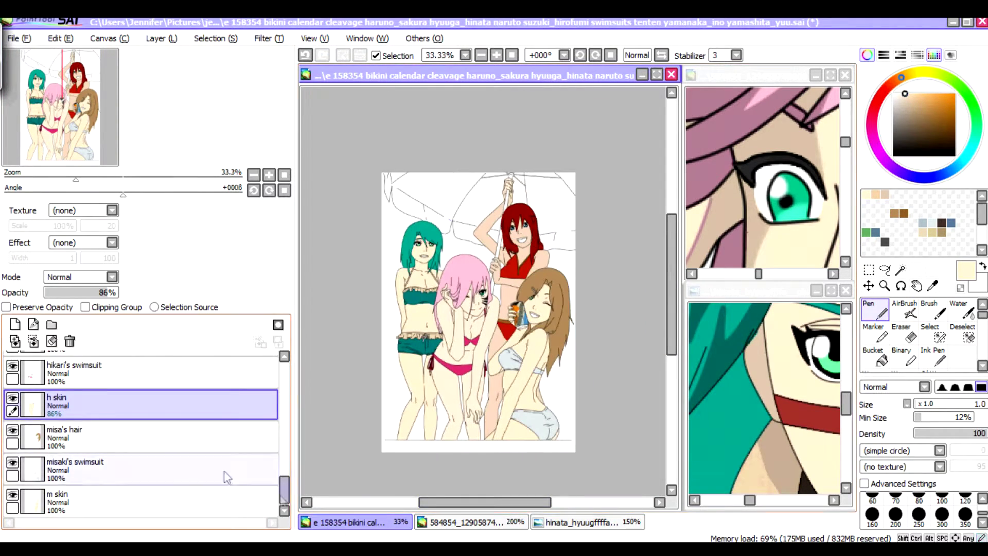
Add a new layer directly above minako's trim and name it "mina sencond trim".
scroll(223, 474, up, 5)
scroll(284, 396, down, 5)
click(128, 429)
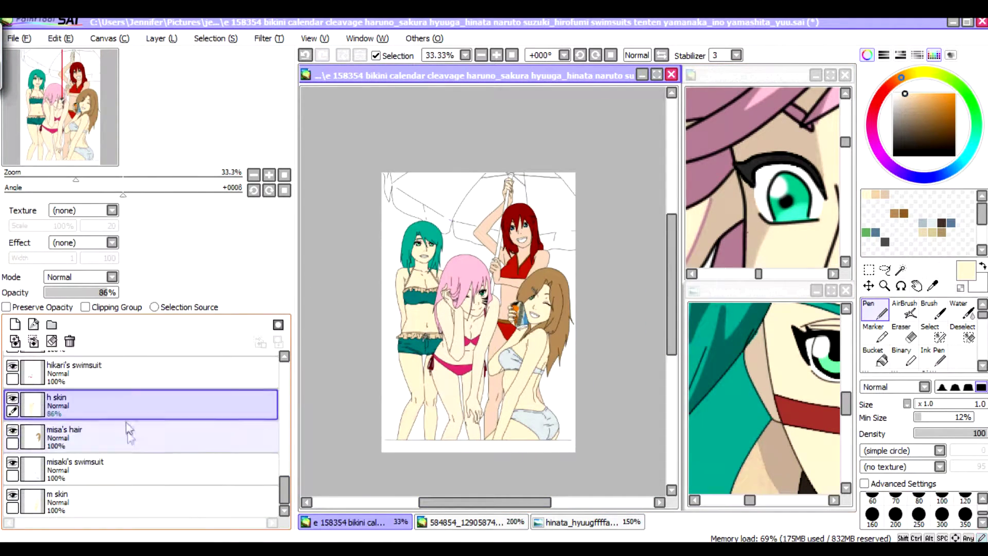
scroll(286, 495, up, 3)
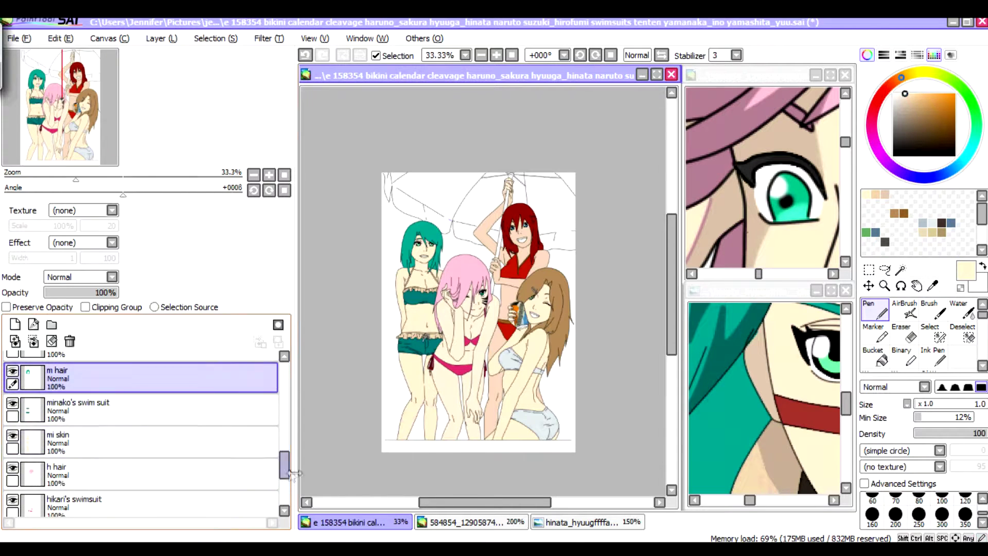
click(167, 400)
key(ctrl+shift+n)
double_click(115, 394)
text(mina sencond trim)
key(Return)
Clean up the trim colour along the teal bikini top's ruffle with the Eraser on the minako's trim layer.
scroll(420, 208, up, 6)
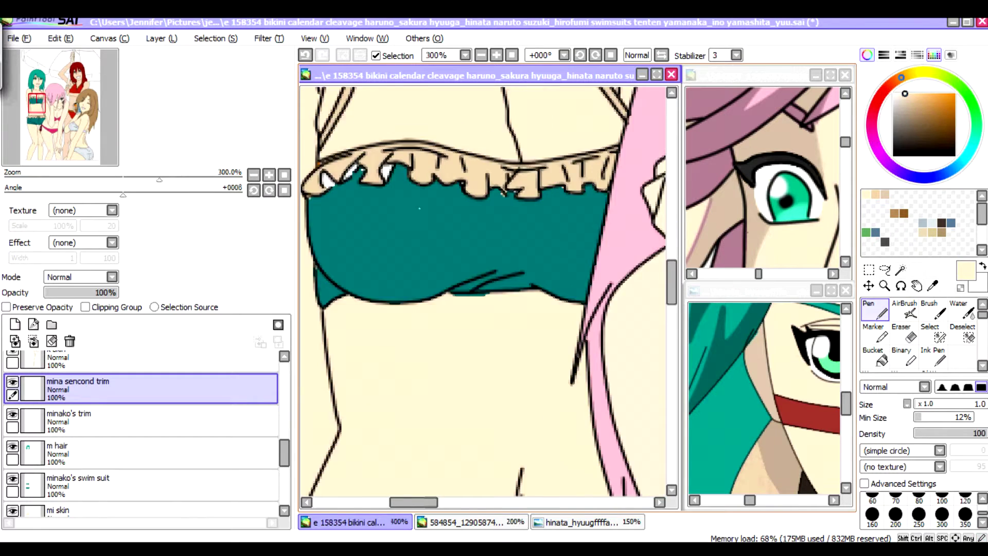
drag(413, 502, 403, 502)
click(155, 420)
key(e)
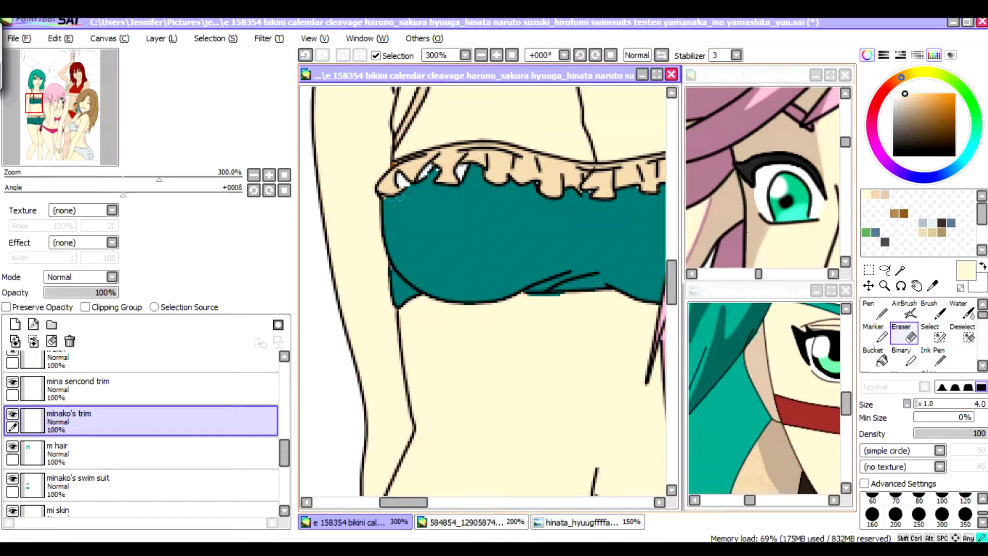
Paint the underside folds of the teal swimsuit's ruffles grey-brown with the size 1 Pen on the mina sencond trim layer.
click(114, 391)
click(932, 286)
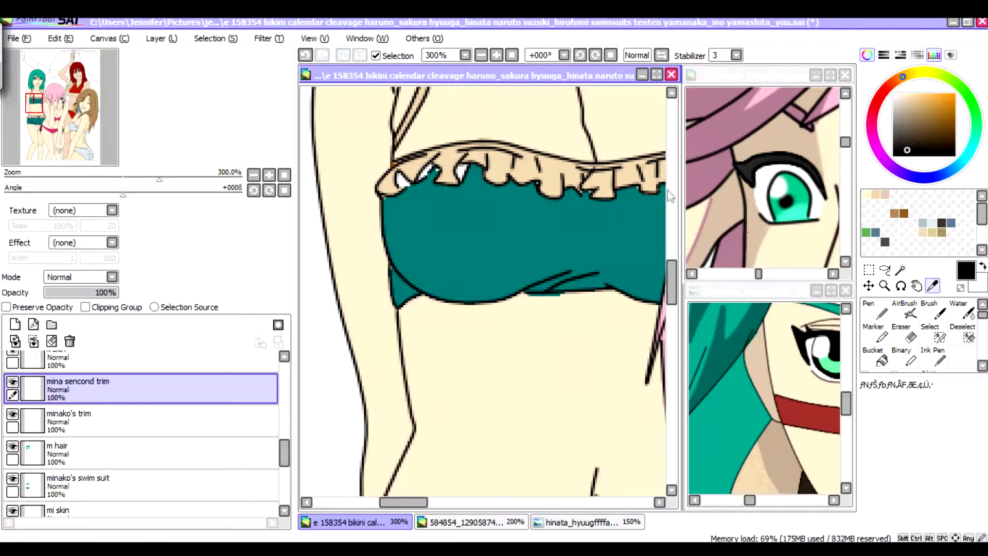
scroll(401, 175, up, 6)
key(n)
mouse_move(404, 206)
mouse_down()
mouse_move(427, 217)
mouse_move(400, 225)
mouse_up()
drag(514, 163, 471, 209)
drag(626, 162, 597, 219)
drag(372, 501, 394, 502)
scroll(406, 484, down, 7)
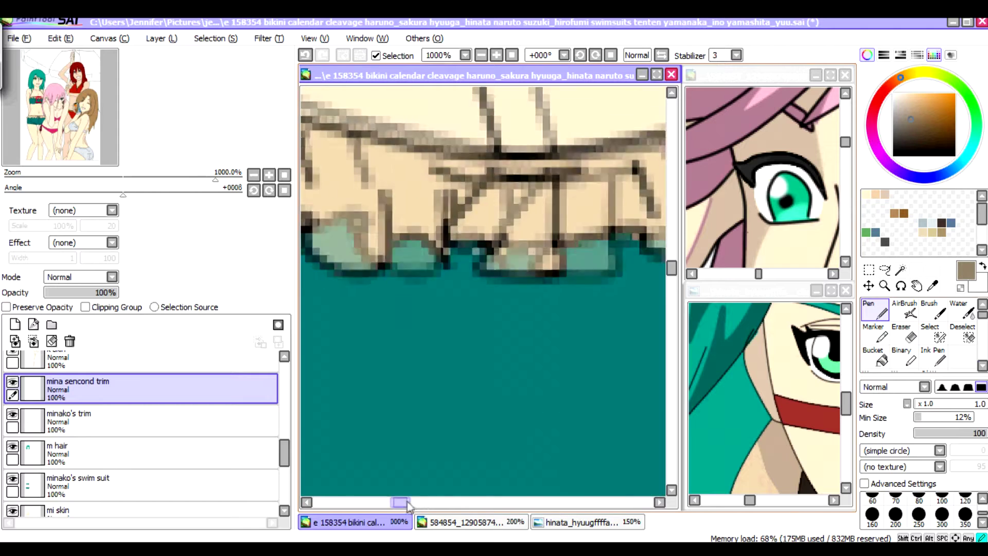
scroll(512, 453, up, 2)
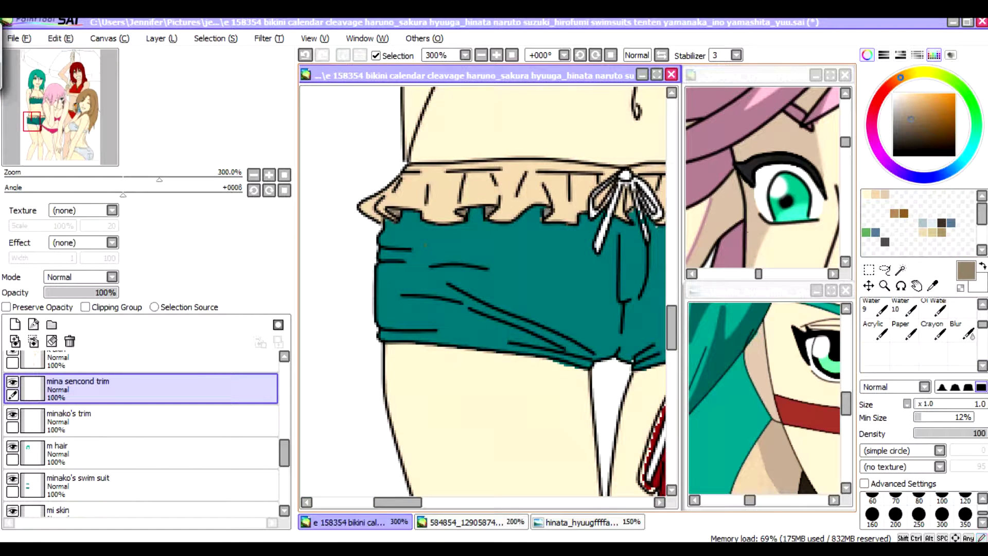
scroll(484, 291, up, 2)
Erase stray colour around the teal shorts' ruffle and lower edge on the minako's swim suit and minako's trim layers.
click(77, 481)
scroll(966, 316, up, 3)
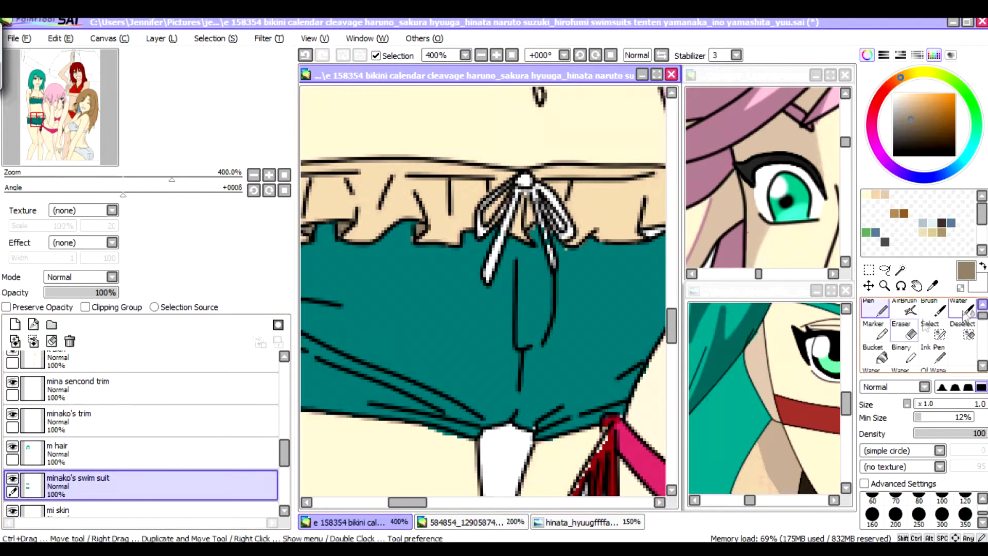
click(908, 331)
click(129, 420)
drag(491, 351, 609, 317)
drag(391, 502, 412, 502)
Paint the teal shorts' drawstring bow grey-brown with the Pen on the mina sencond trim layer.
click(129, 388)
click(878, 309)
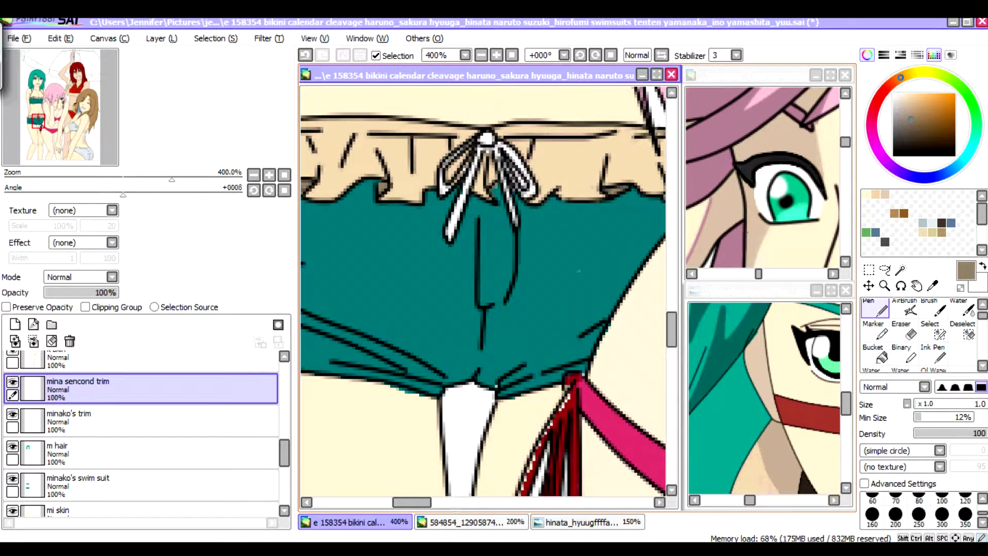
scroll(578, 271, down, 1)
scroll(578, 271, up, 2)
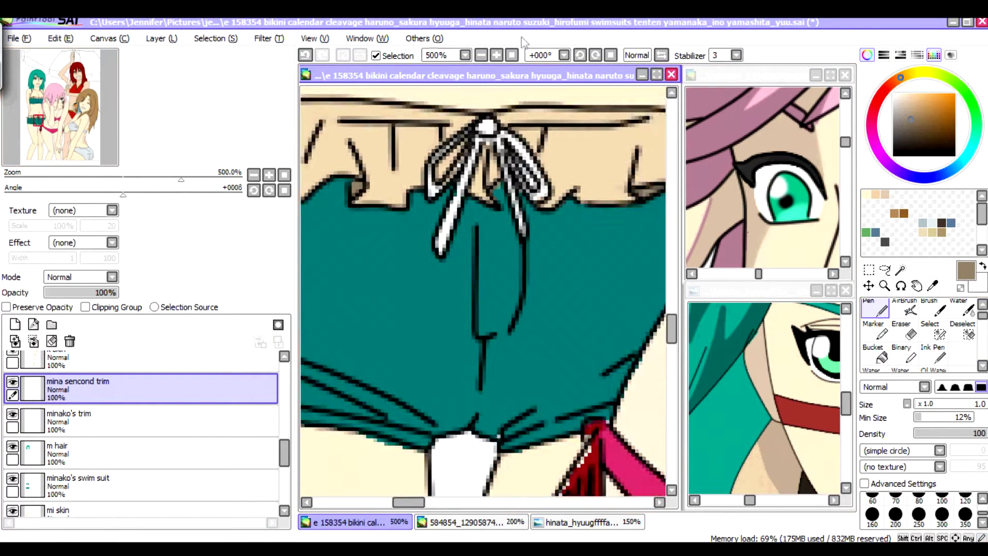
scroll(438, 140, up, 1)
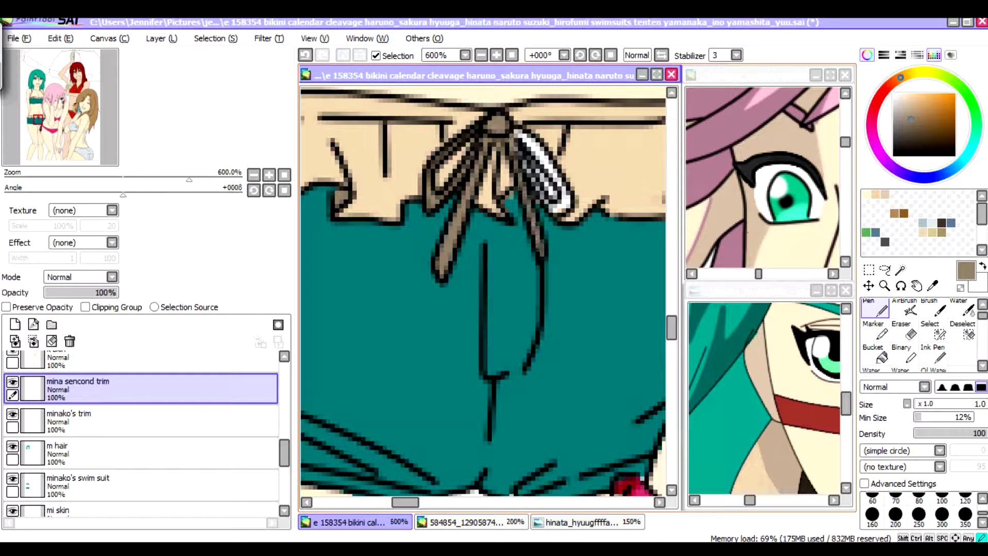
scroll(591, 309, down, 8)
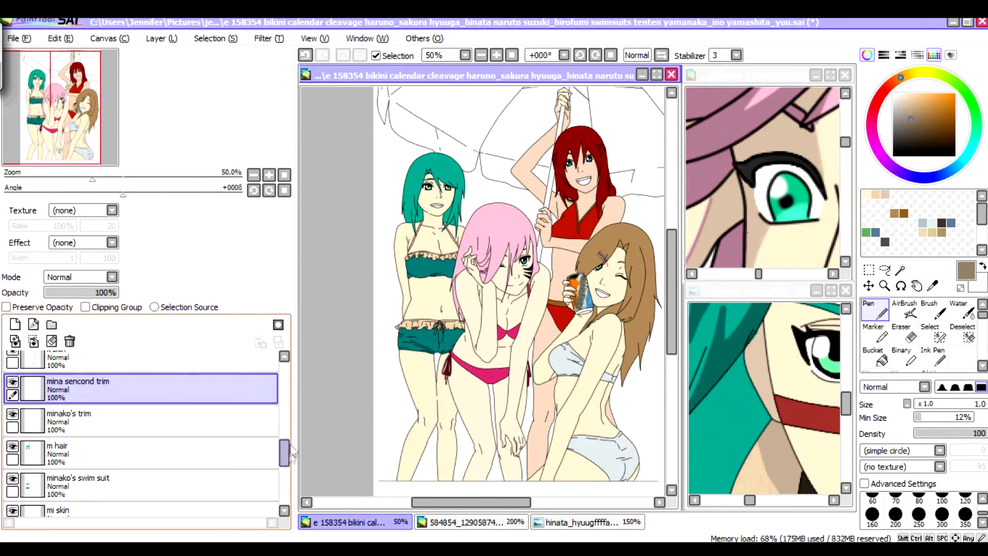
Raise the opacity of the reference picture on Layer1 to 100%.
scroll(139, 432, down, 3)
click(118, 441)
drag(49, 293, 117, 292)
Trace the inner lines of the characters' open mouths over the reference with the Curve tool on Linework5.
click(245, 400)
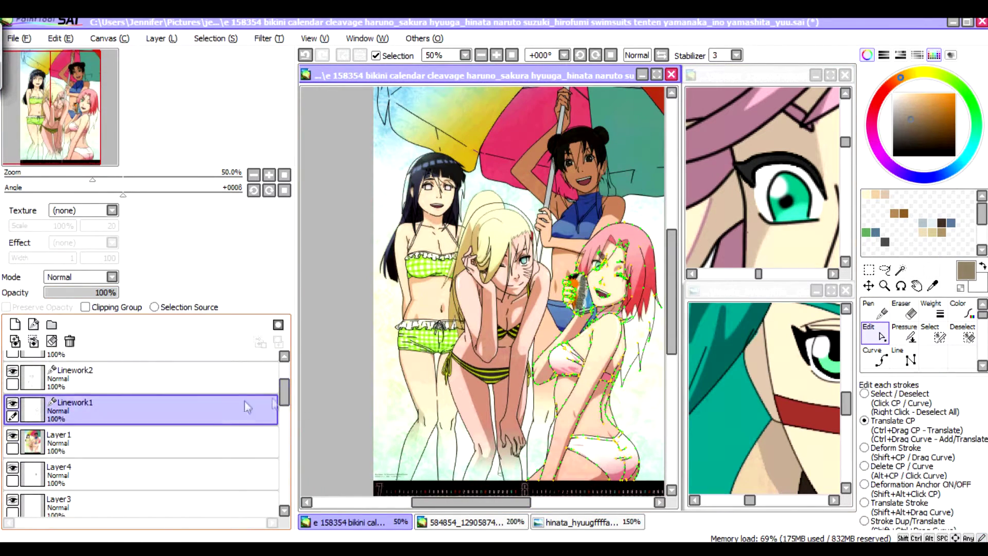
scroll(231, 391, up, 3)
click(204, 361)
scroll(431, 260, up, 8)
click(875, 358)
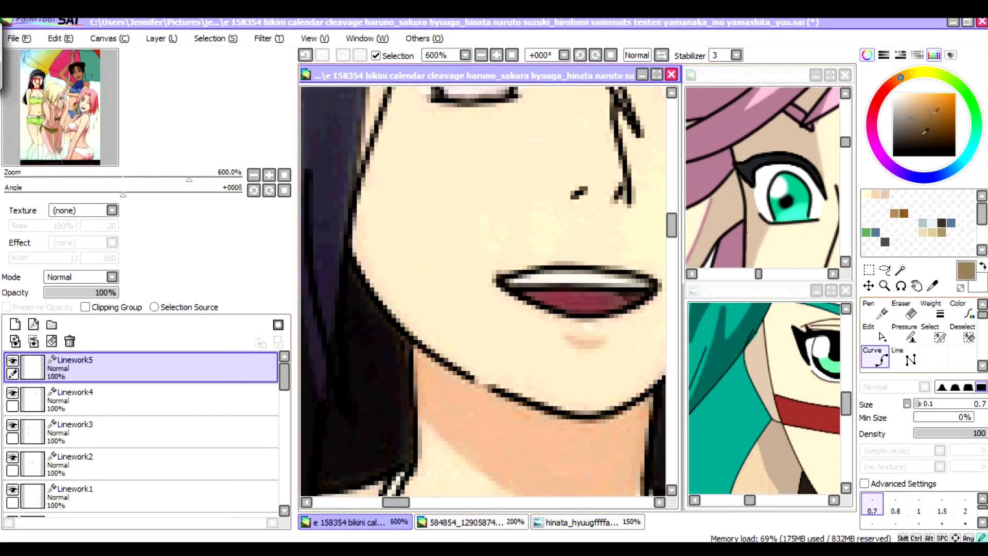
drag(383, 504, 465, 510)
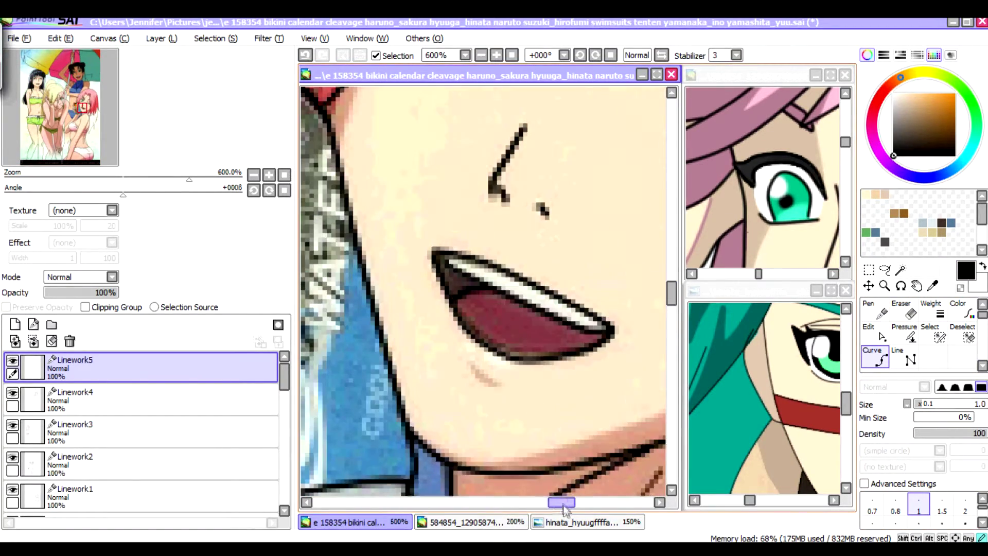
Add a new layer directly below the eyes layer and name it "mouths".
scroll(531, 211, down, 10)
mouse_move(284, 373)
mouse_down()
mouse_move(280, 458)
mouse_move(284, 402)
mouse_up()
double_click(96, 422)
key(Return)
Sample the red tongue and dark interior colours of the three open mouths from Layer1 and store each as a swatch.
scroll(515, 232, up, 4)
click(154, 378)
click(598, 232)
drag(403, 502, 453, 500)
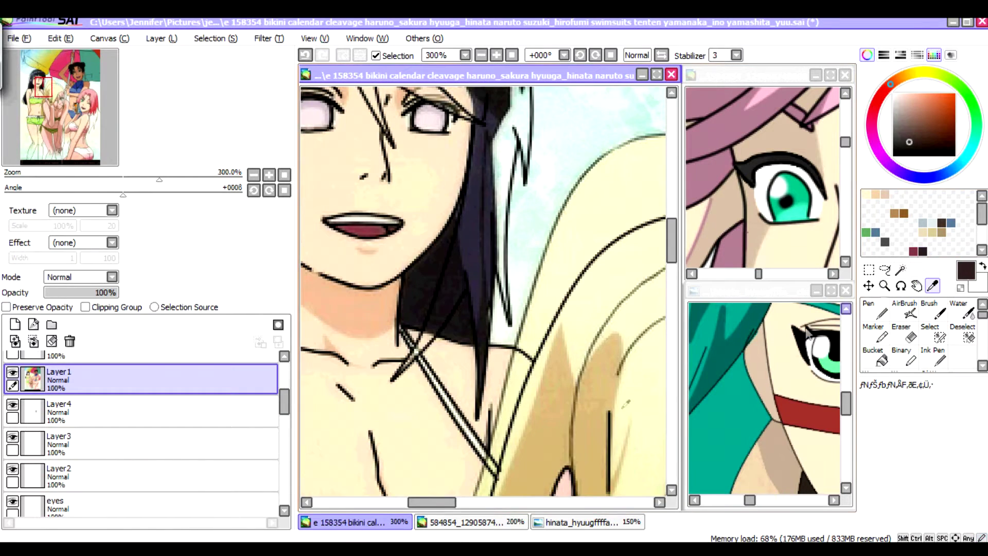
click(913, 251)
right_click(932, 251)
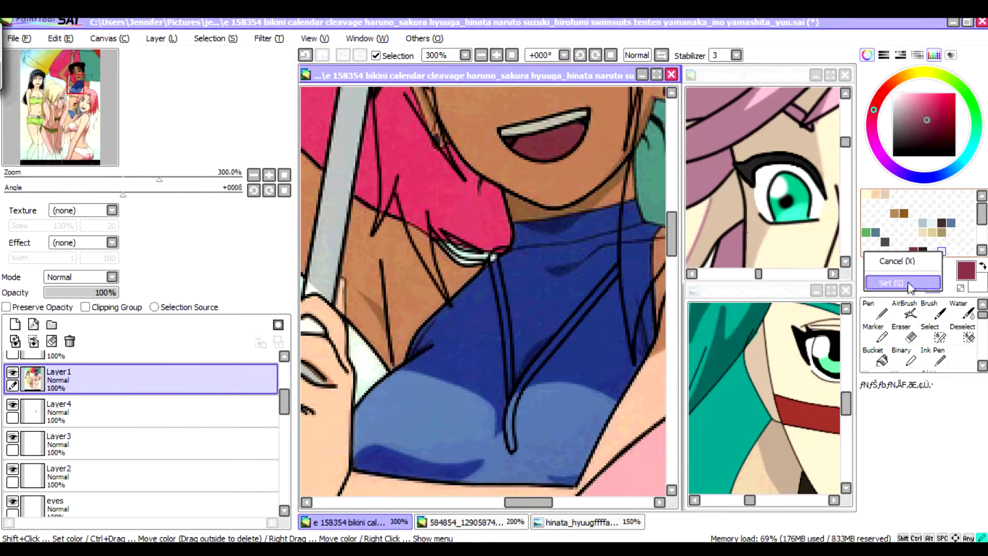
click(912, 282)
click(947, 251)
right_click(951, 253)
click(947, 259)
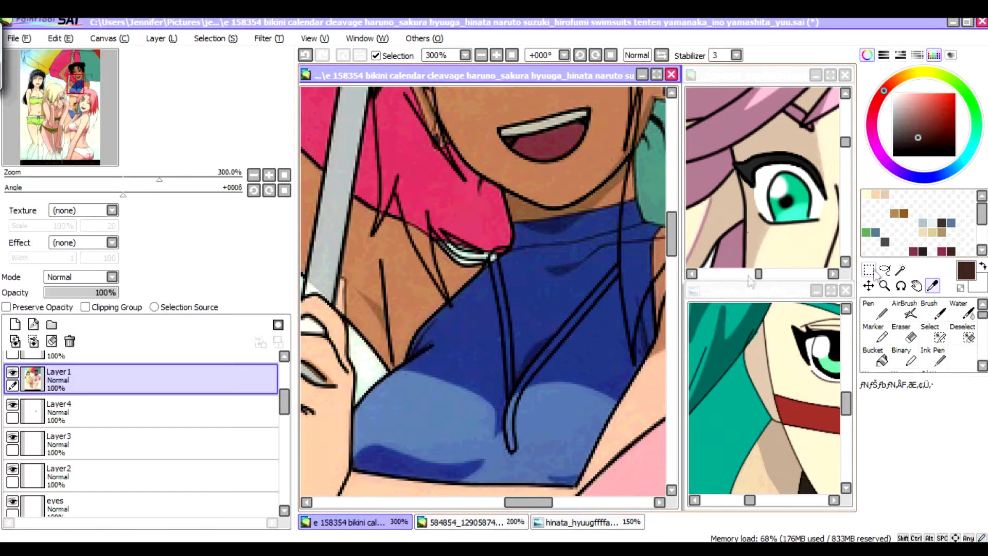
click(951, 251)
scroll(972, 253, down, 1)
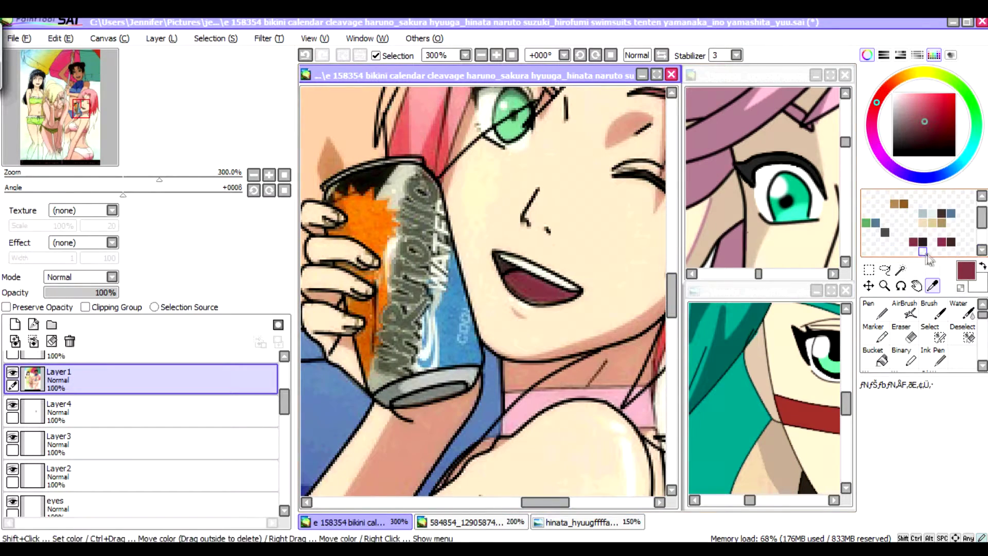
click(951, 242)
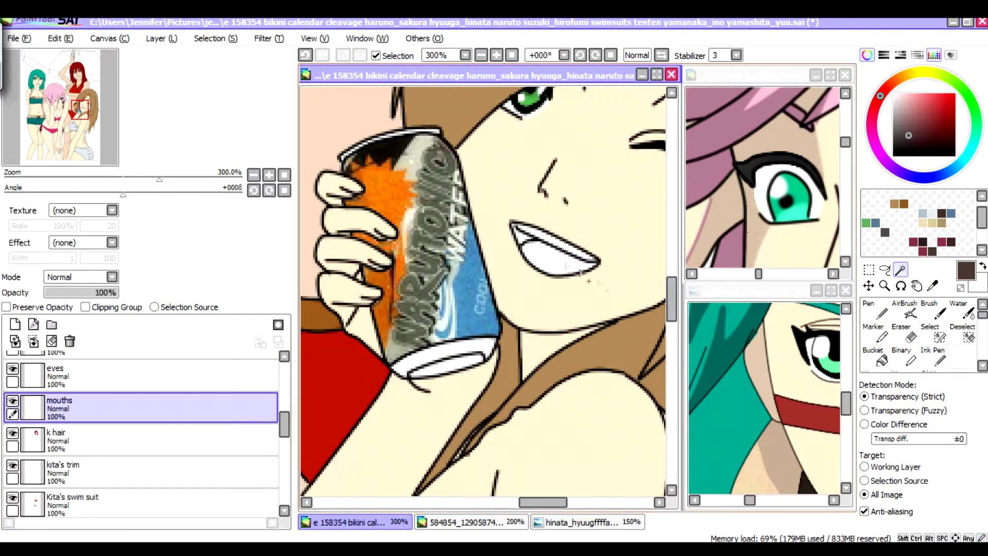
Select the characters' tongues with the Magic Wand and paint them with the stored reds using the size 40 Pen on the mouths layer.
drag(78, 74, 38, 80)
click(466, 387)
click(913, 242)
click(874, 308)
drag(437, 386, 489, 391)
mouse_move(417, 502)
mouse_down()
mouse_move(581, 501)
mouse_move(440, 489)
mouse_up()
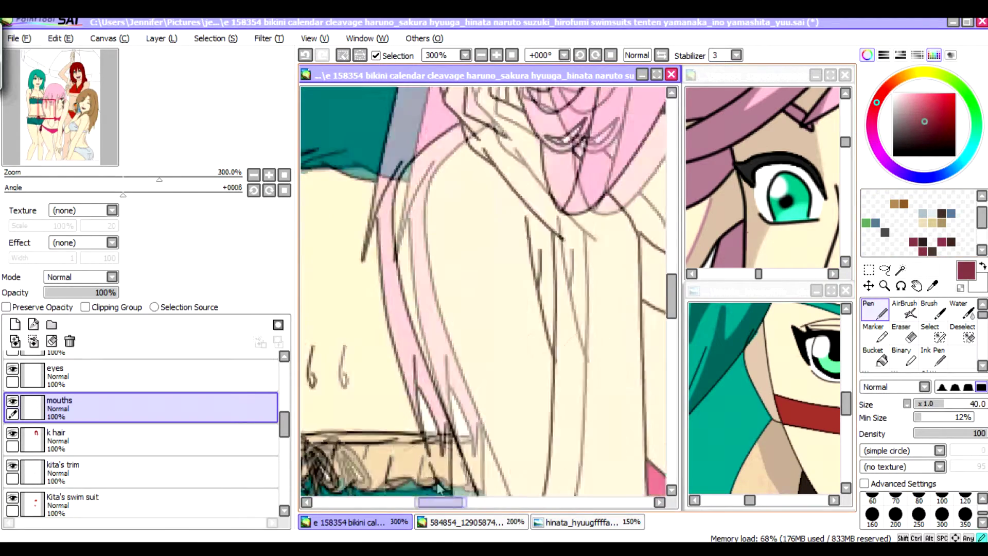
Select the inner corners of the open mouths with the Magic Wand and paint them with the stored dark browns.
scroll(493, 278, up, 10)
key(w)
scroll(343, 263, right, 5)
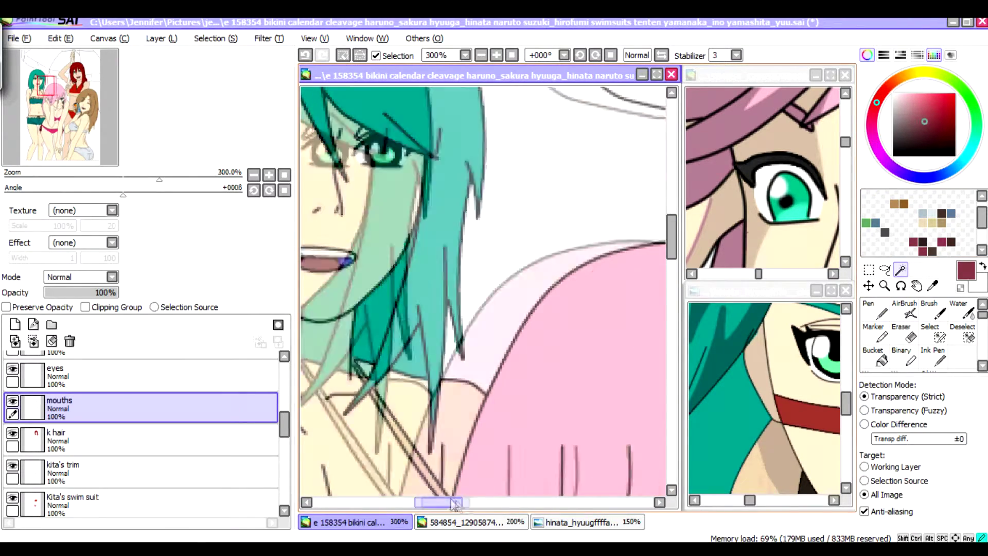
scroll(606, 104, down, 5)
scroll(606, 104, right, 3)
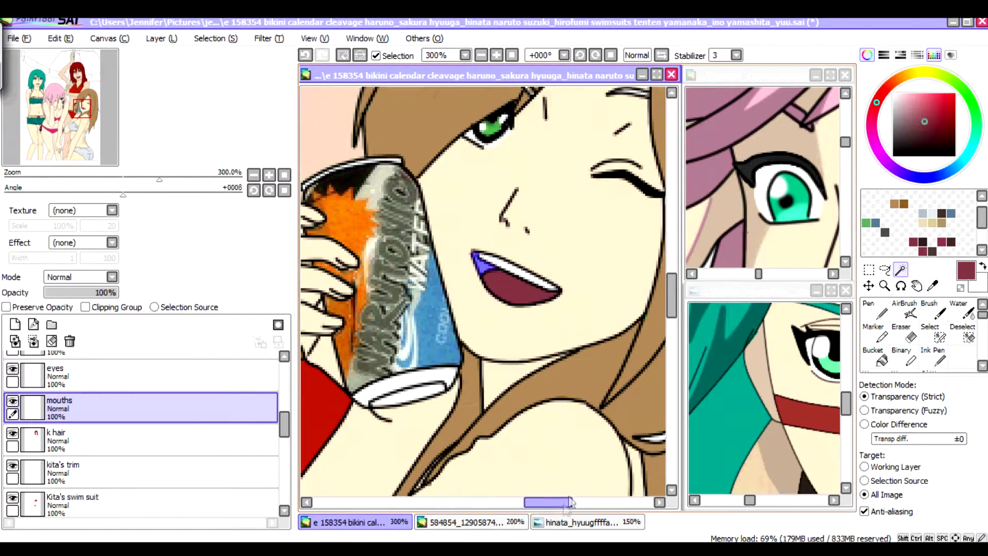
scroll(566, 492, left, 10)
scroll(566, 491, up, 5)
key(n)
scroll(558, 481, right, 10)
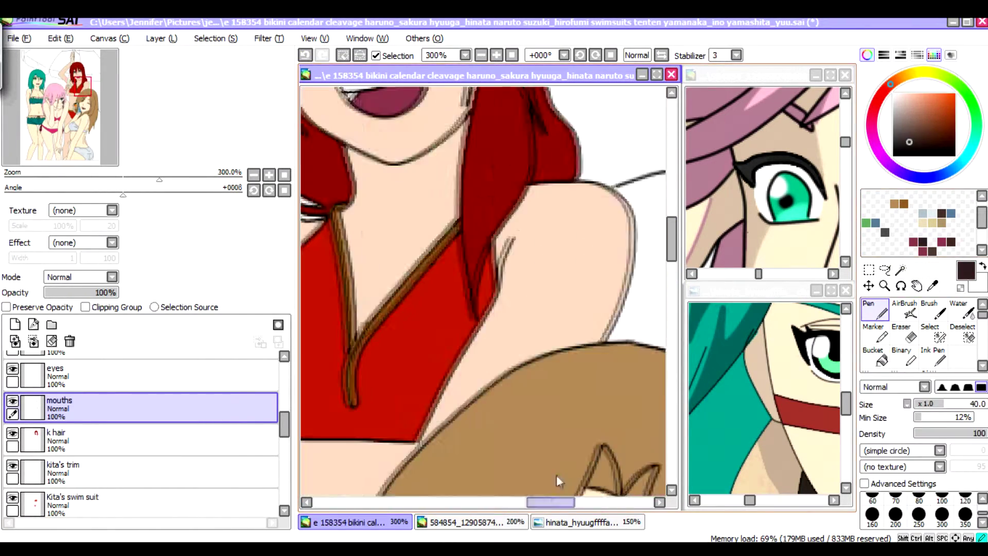
scroll(559, 481, up, 3)
scroll(559, 481, down, 6)
scroll(484, 293, down, 5)
scroll(131, 466, down, 1)
Erase the stray teal below the bikini top's lower edge on the minako's swim suit layer.
scroll(131, 466, down, 3)
click(77, 500)
scroll(407, 299, up, 4)
key(e)
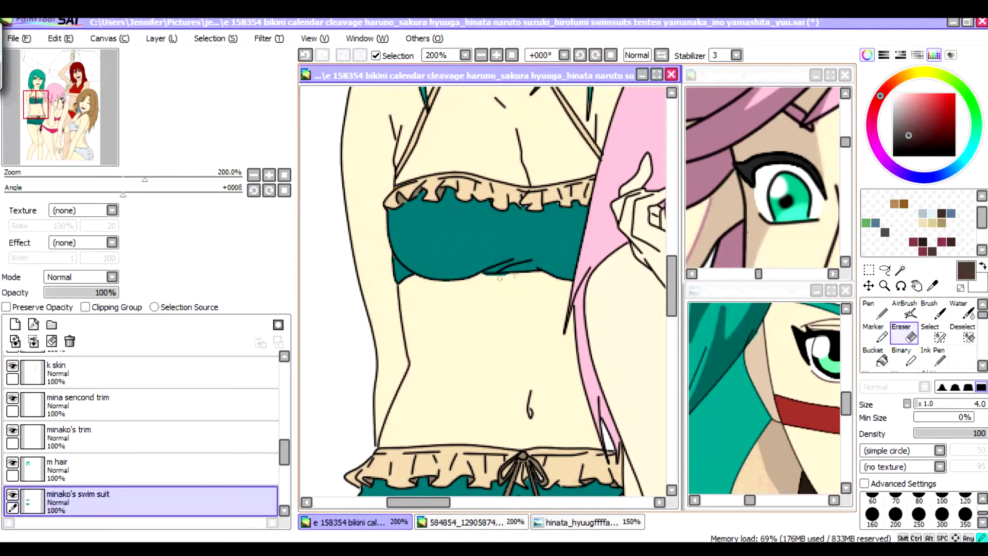
scroll(484, 293, down, 5)
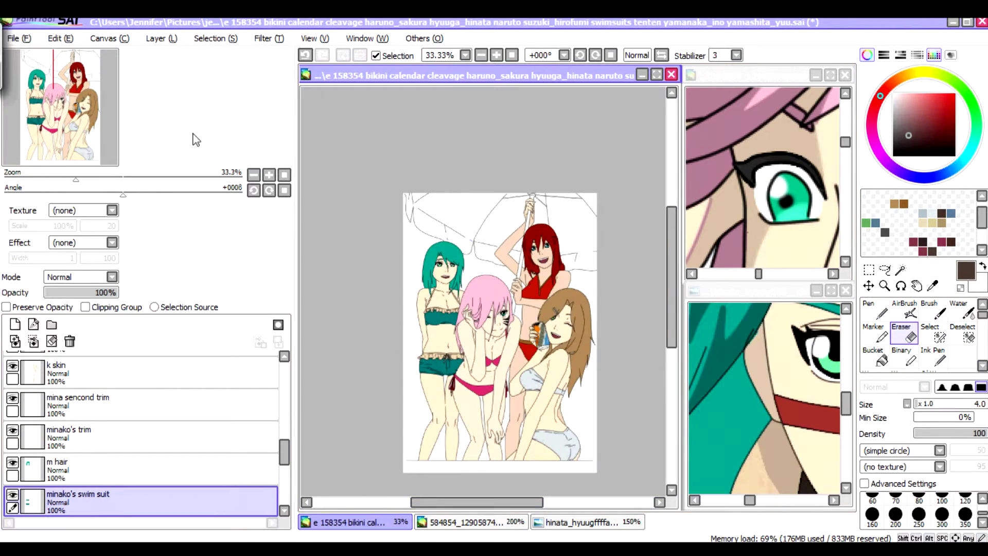
Add a new layer between Layer1 and Layer4 and name it "unbrella".
scroll(484, 293, left, 1)
scroll(468, 512, right, 1)
scroll(129, 432, up, 5)
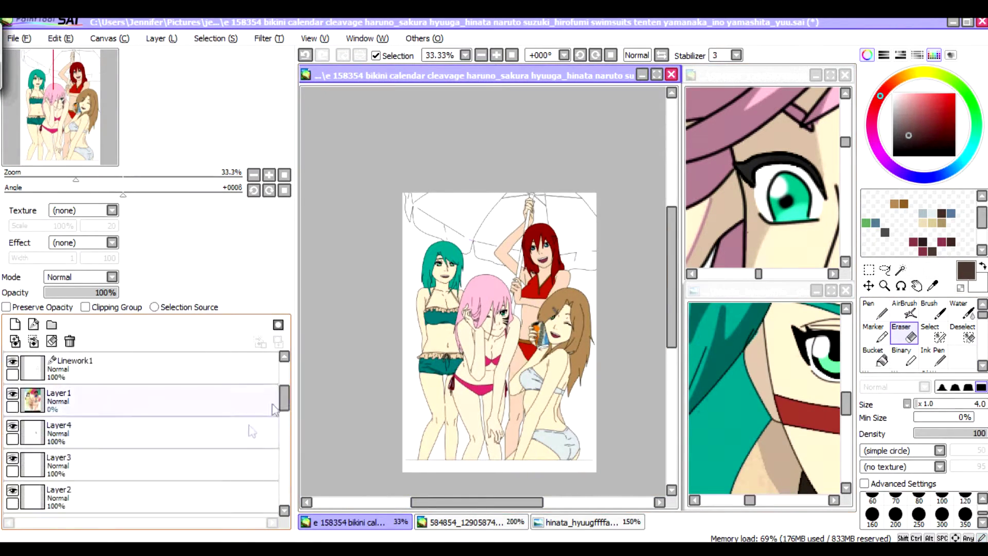
double_click(94, 425)
text(unbrella)
key(Return)
click(901, 269)
click(411, 232)
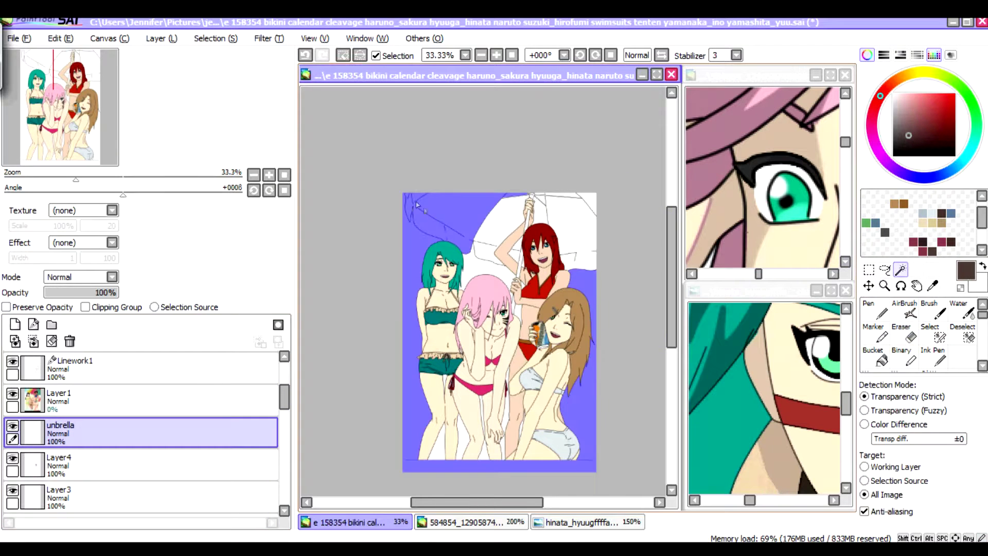
key(ctrl+d)
scroll(536, 286, up, 3)
Adjust the umbrella's outline strokes on Linework5 with the Edit tool to close gaps between the panels.
scroll(273, 366, up, 4)
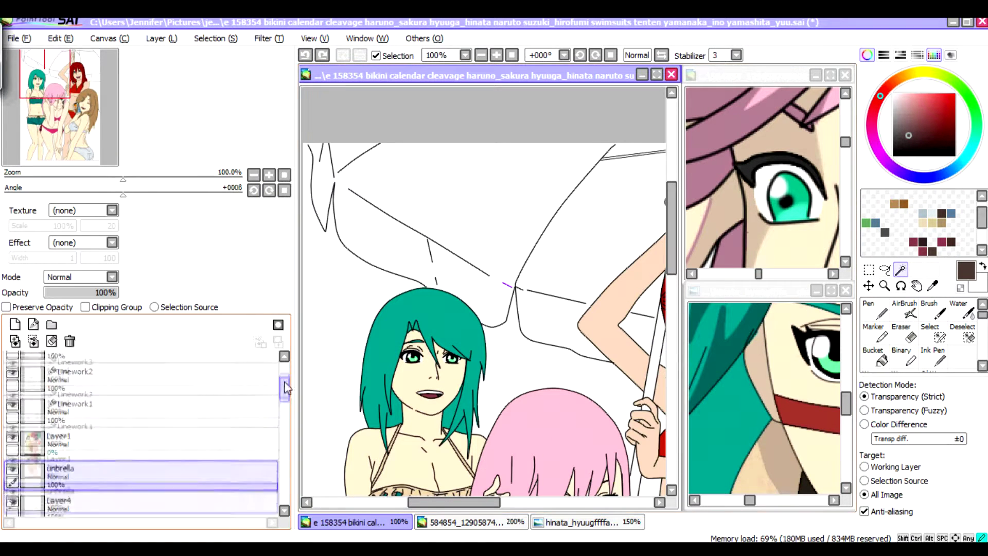
click(273, 366)
scroll(484, 288, left, 2)
key(ctrl)
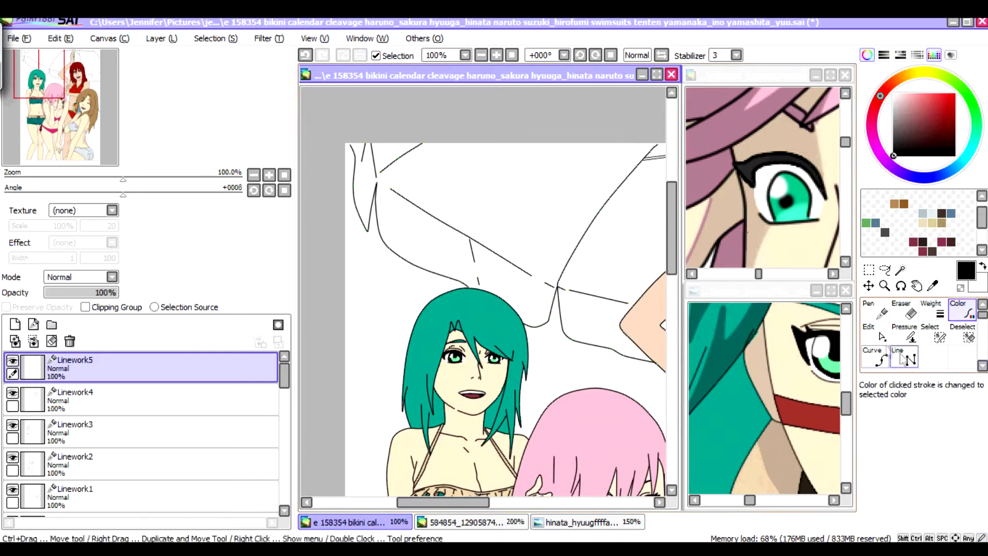
scroll(395, 223, right, 10)
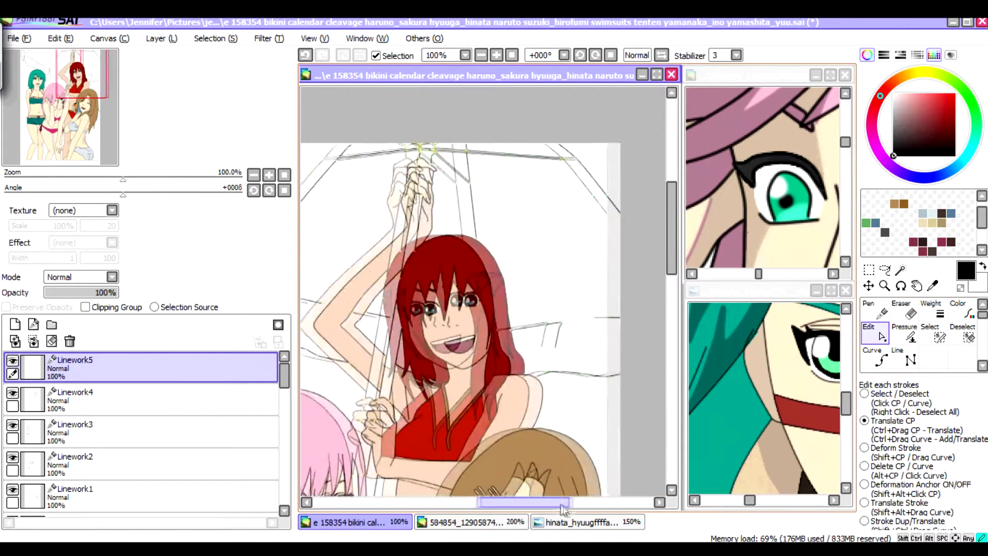
scroll(534, 479, left, 9)
scroll(286, 440, down, 10)
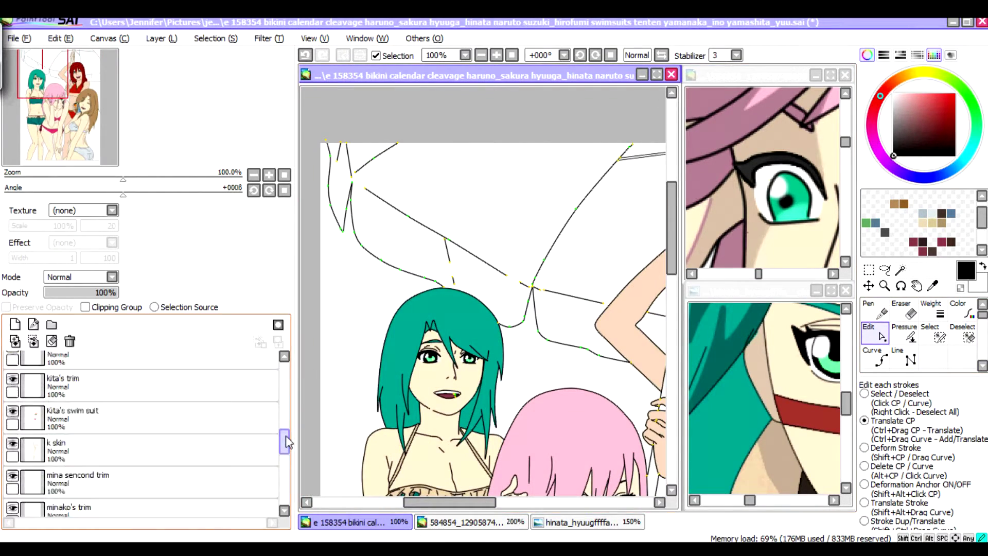
scroll(286, 441, up, 10)
Bridge the umbrella outline's gap with the size 1 Select pen and select the large panel on the unbrella layer using the Magic Wand.
click(154, 432)
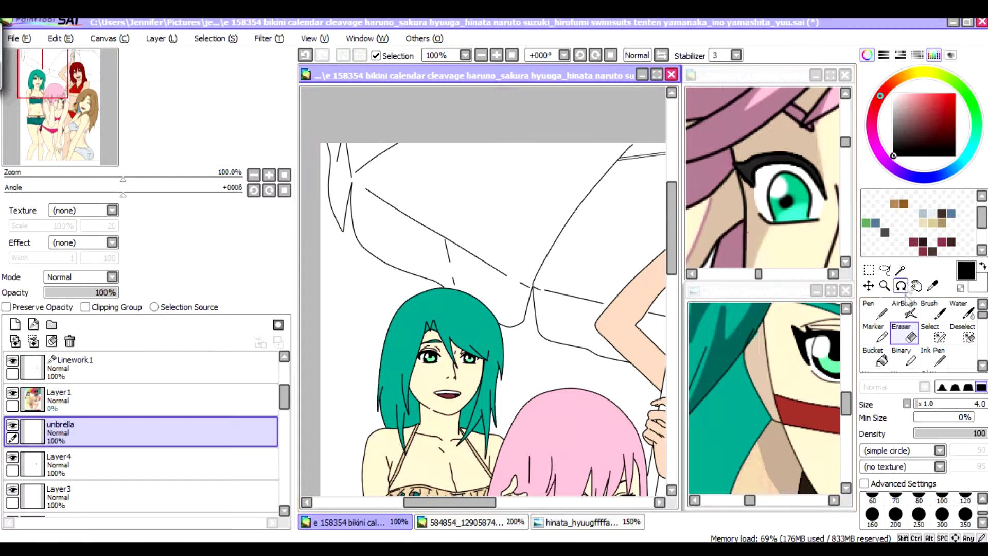
key(e)
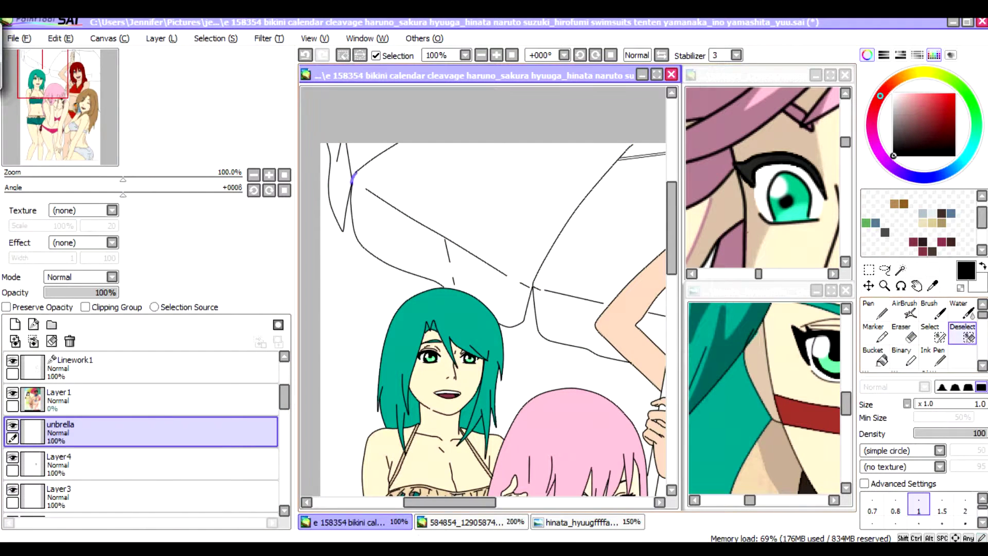
key(w)
click(354, 177)
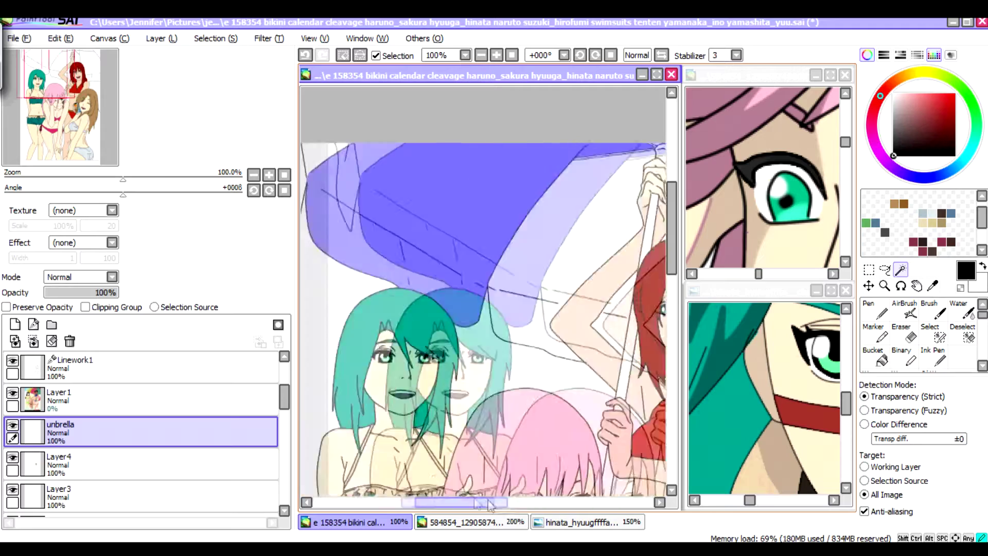
Refine the umbrella's remaining outline strokes on Linework5, using the picture on Layer1 as reference.
scroll(291, 408, down, 1)
click(154, 381)
drag(51, 292, 18, 290)
scroll(154, 412, up, 3)
click(155, 367)
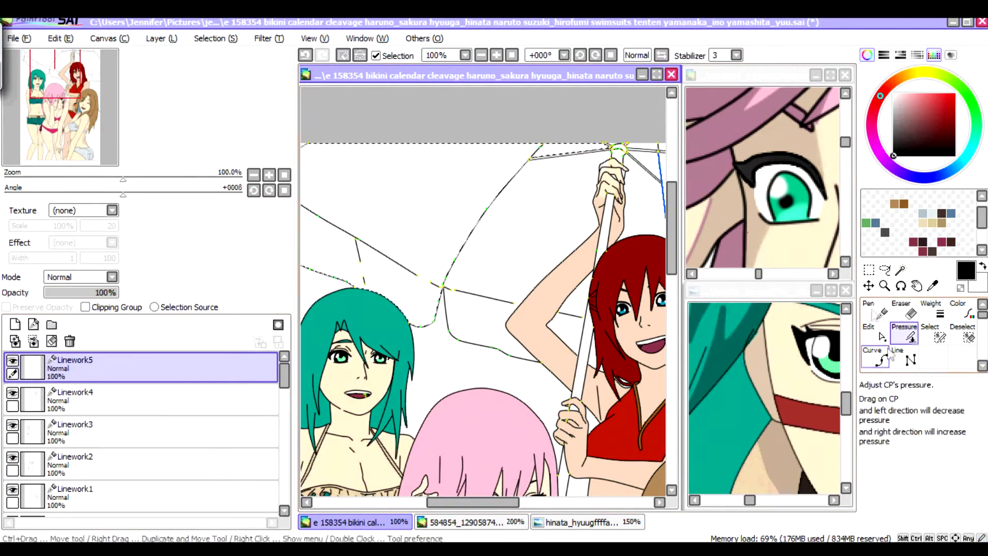
click(874, 334)
scroll(155, 412, down, 3)
Trim the umbrella panel's selection with the Deselect pen on the unbrella layer.
click(154, 405)
click(962, 334)
scroll(520, 197, left, 3)
Sample the umbrella's yellow from Layer1 and paint the selected panel on the unbrella layer with the size 40 Pen.
click(155, 371)
mouse_move(20, 292)
mouse_down()
mouse_move(103, 297)
mouse_move(46, 292)
mouse_up()
click(155, 405)
click(874, 312)
mouse_move(566, 154)
mouse_down()
mouse_move(461, 347)
mouse_move(412, 374)
mouse_move(338, 251)
mouse_move(381, 242)
mouse_up()
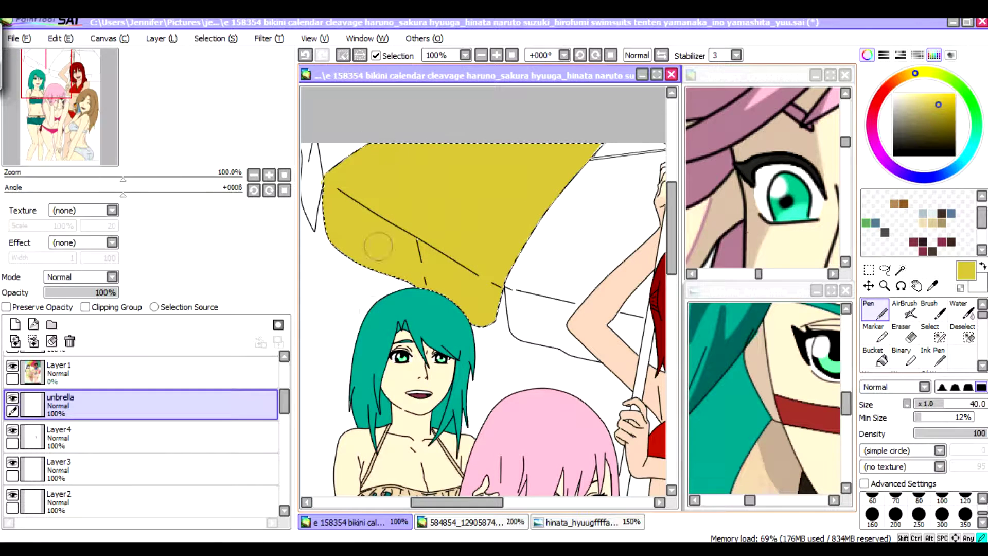
Clear the current selection and select the umbrella panel next to the yellow one, around the raised arm, using the Magic Wand and Select pen.
key(ctrl+d)
click(900, 269)
click(580, 279)
scroll(520, 327, right, 3)
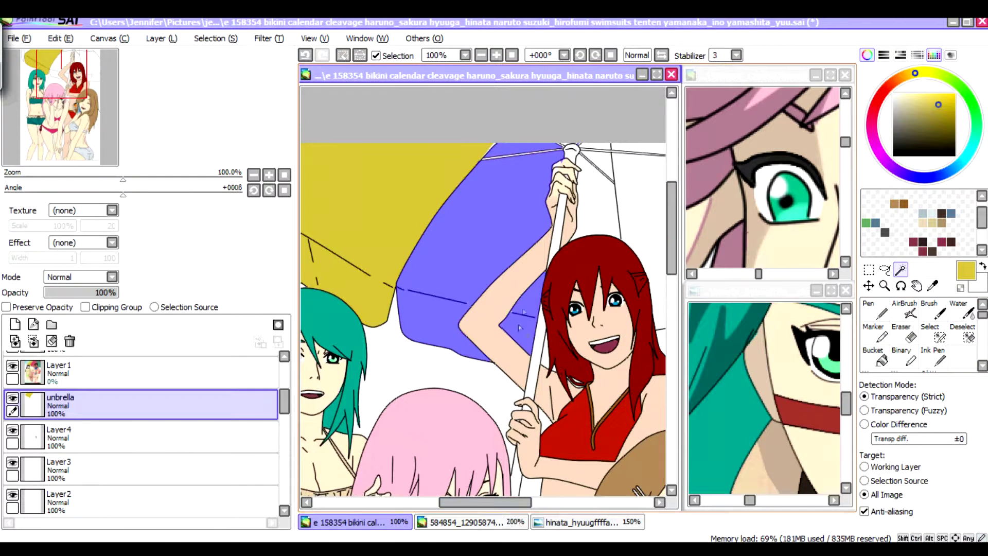
click(562, 384)
key(Escape)
key(ctrl+d)
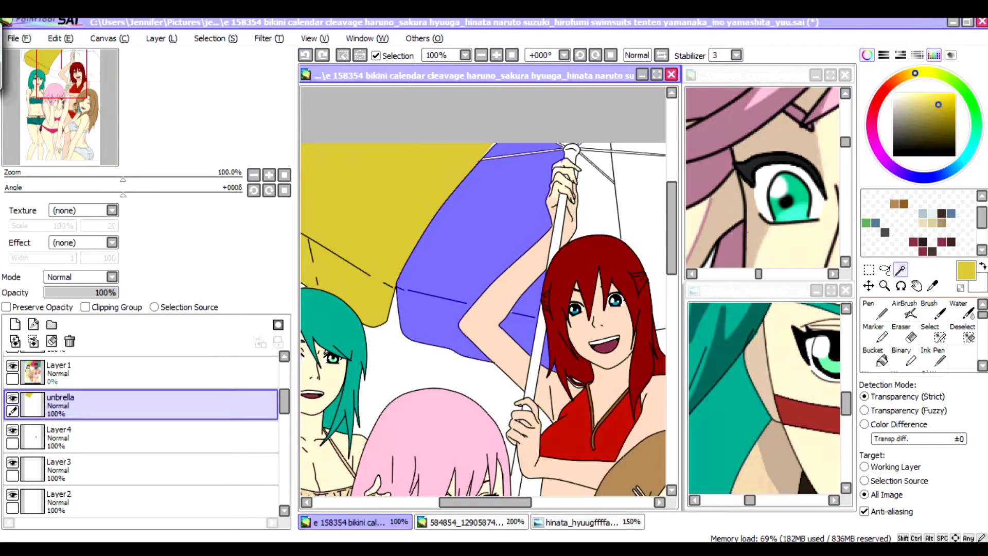
key(ctrl+plus)
key(s)
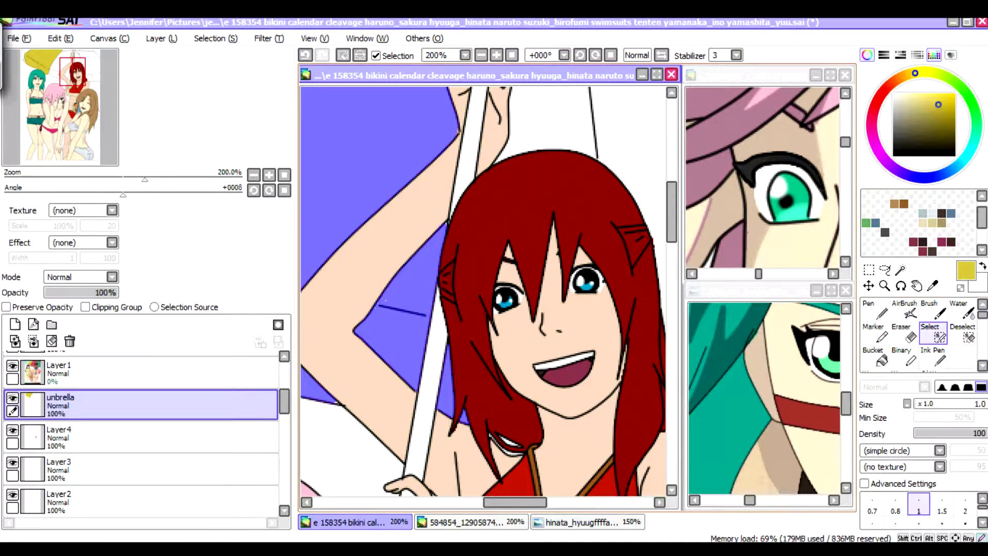
Sample the umbrella's pink from Layer1, hide that reference again at 0% opacity, and return to the unbrella layer.
key(ctrl+minus)
scroll(483, 291, left, 5)
scroll(482, 291, up, 5)
click(154, 371)
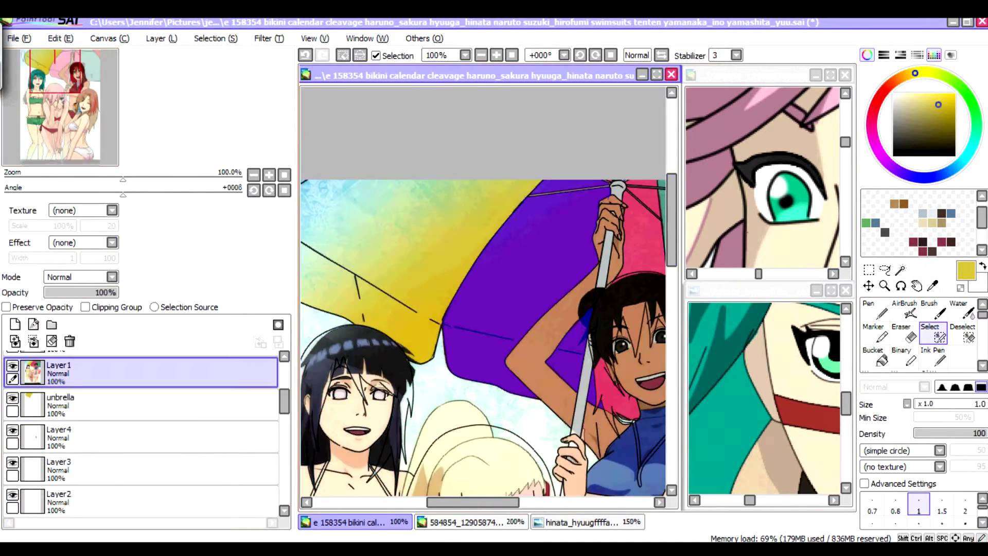
drag(105, 293, 47, 292)
click(103, 405)
Extend the selection to the panel section beyond the raised hand with the Magic Wand, and trim it with the size 1 Deselect pen.
click(901, 270)
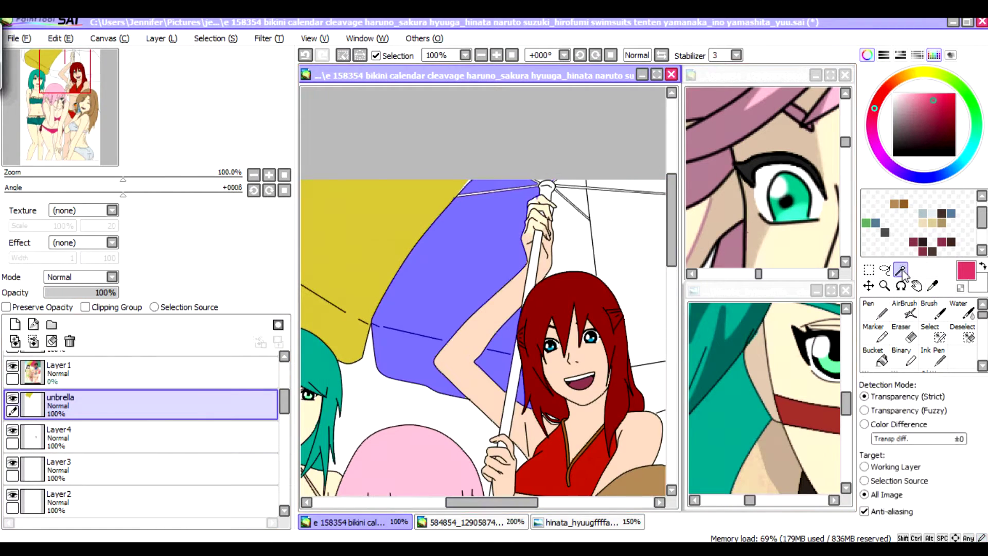
click(578, 201)
scroll(561, 247, up, 3)
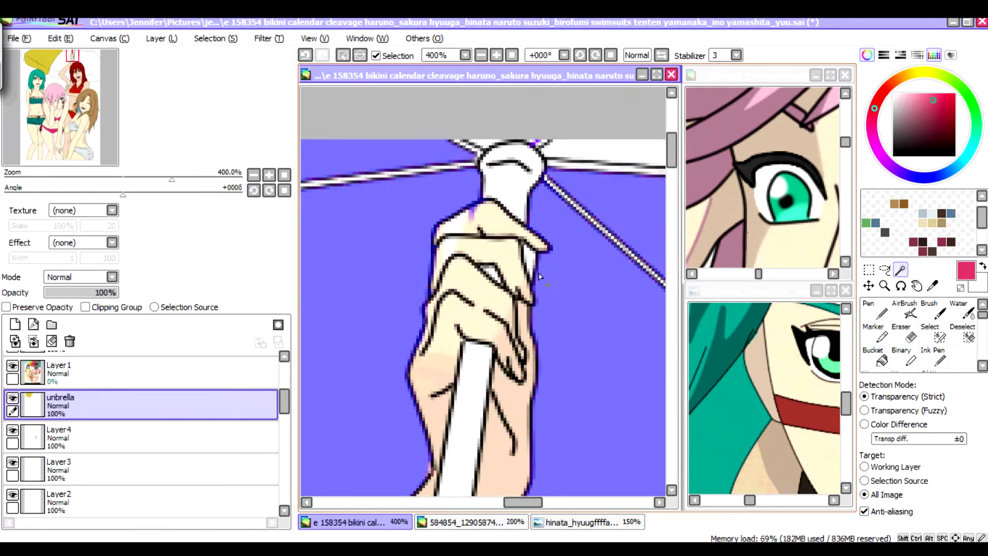
scroll(561, 247, down, 3)
scroll(545, 242, up, 3)
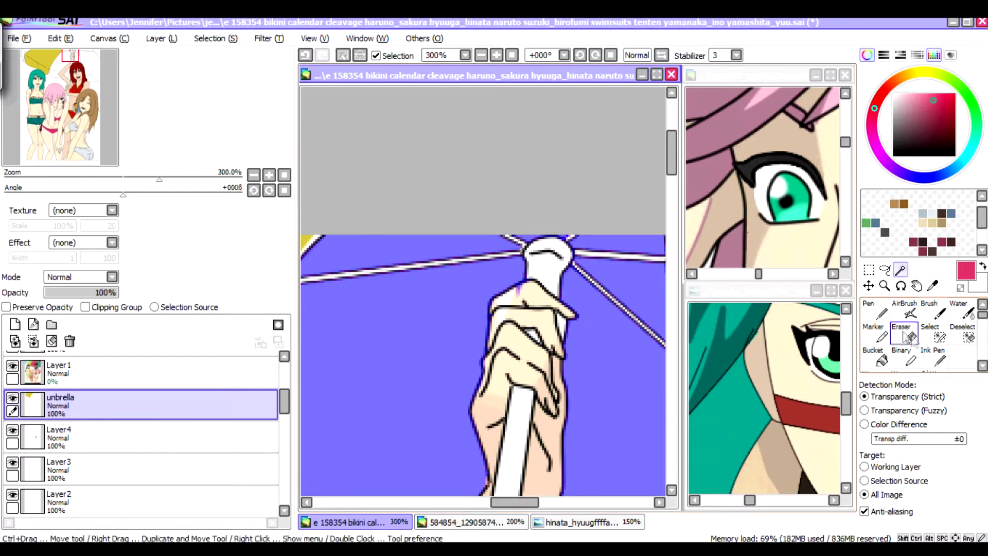
click(964, 334)
scroll(483, 288, down, 5)
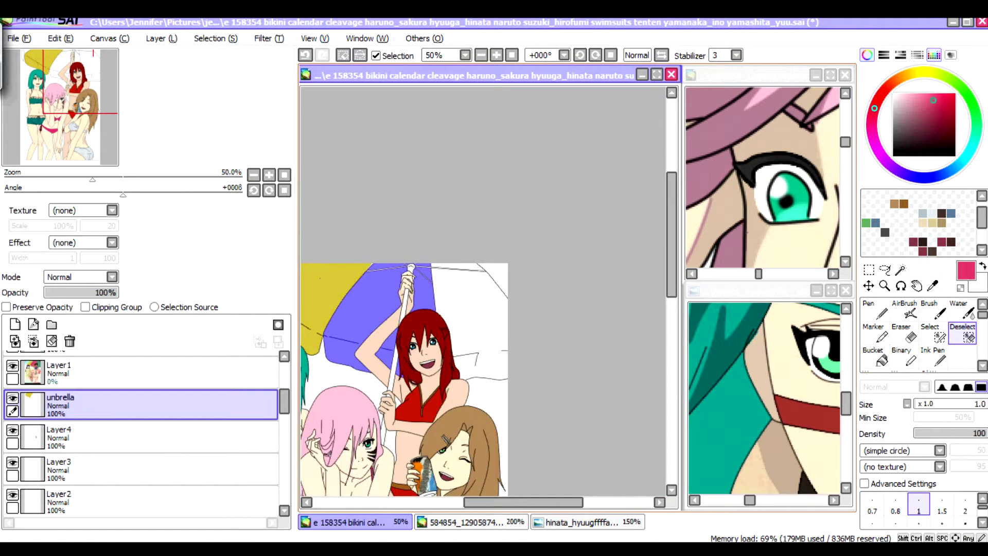
Paint the selected umbrella panel pink with the size 40 Pen on the unbrella layer and clear the selection.
click(882, 311)
drag(522, 298, 489, 270)
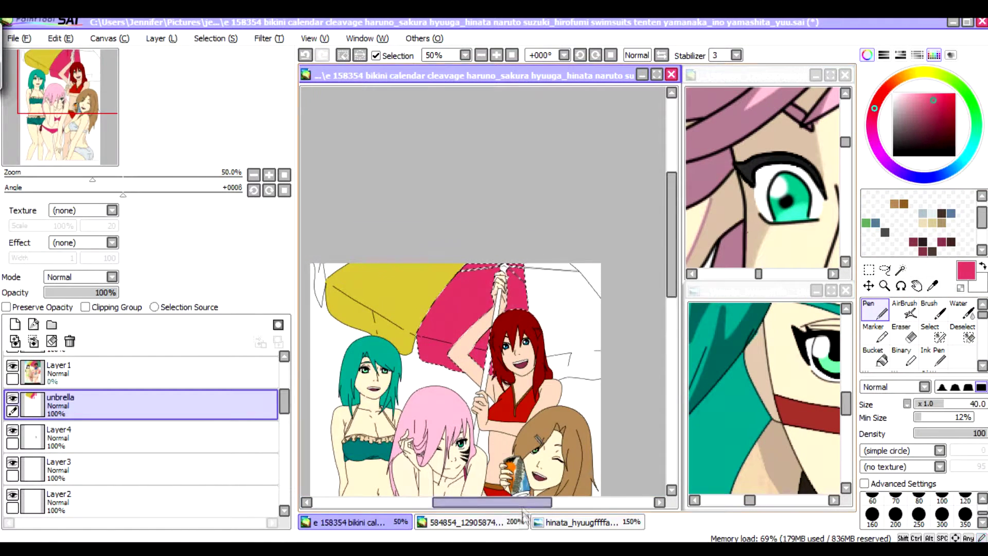
scroll(484, 381, left, 2)
key(ctrl+d)
Select the umbrella panel beside the red-haired character and paint it with teal sampled from Layer1 on the unbrella layer.
click(900, 268)
click(637, 355)
click(59, 369)
mouse_move(49, 292)
mouse_down()
mouse_move(117, 292)
mouse_move(45, 292)
mouse_up()
alt+click(411, 355)
click(59, 404)
click(881, 311)
drag(592, 271, 652, 365)
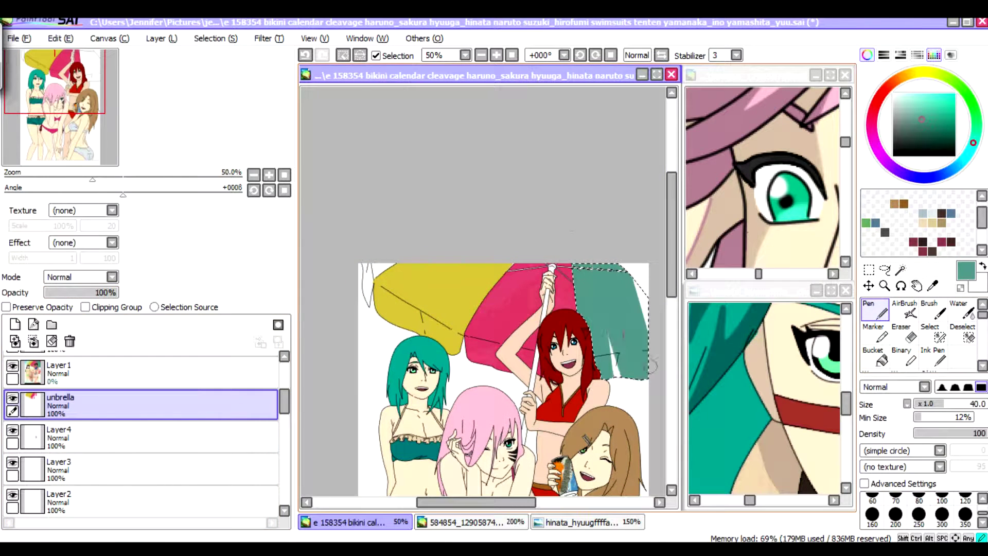
Select the umbrella's upper-right corner section and paint it with red sampled from Layer1 on the unbrella layer.
click(900, 268)
click(637, 276)
click(59, 368)
mouse_move(49, 292)
mouse_down()
mouse_move(117, 292)
mouse_move(45, 293)
mouse_up()
alt+click(515, 288)
click(59, 404)
click(881, 312)
Select the narrow section at the umbrella's far left edge and paint it with light blue sampled from Layer1 on the unbrella layer.
click(900, 268)
click(367, 275)
click(59, 368)
alt+click(381, 275)
click(59, 404)
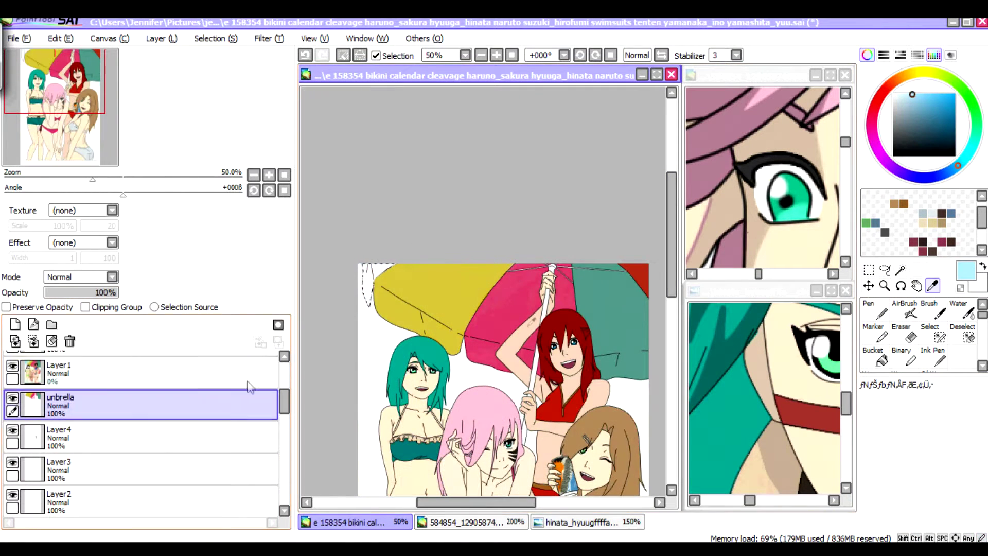
click(882, 311)
Clean up the misa's hair layer around the hair clips and face with the size 4 Eraser.
scroll(352, 323, down, 2)
scroll(391, 360, up, 1)
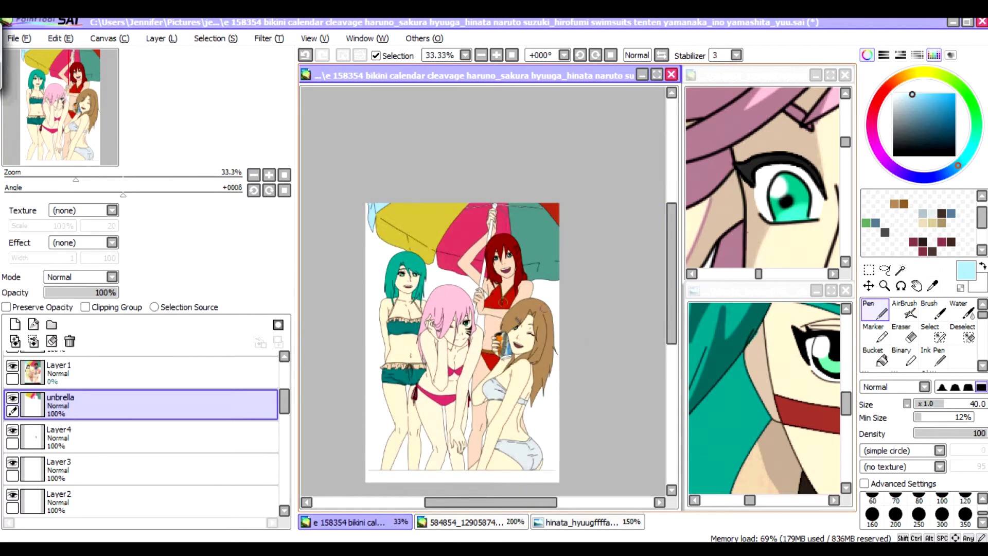
scroll(413, 399, down, 2)
scroll(414, 399, up, 1)
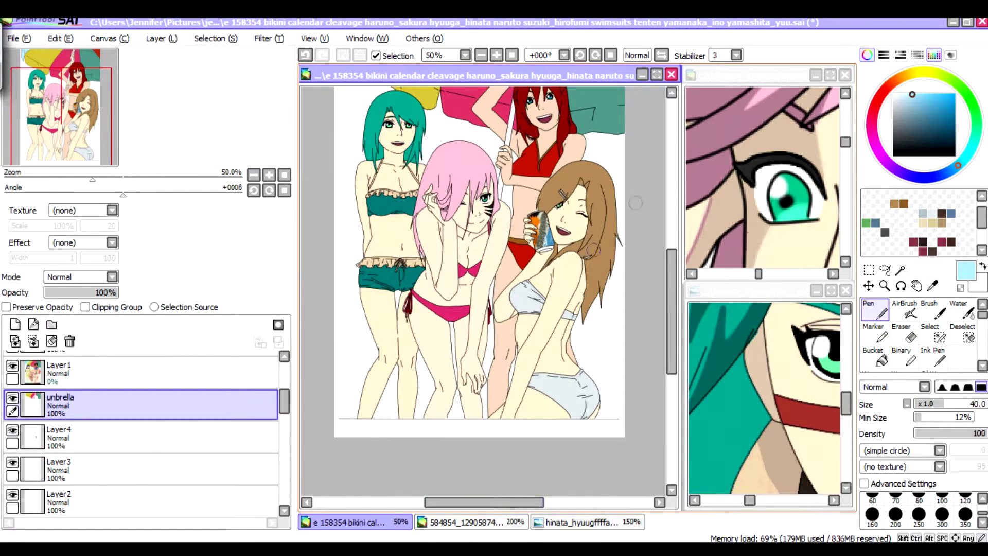
scroll(155, 445, down, 5)
scroll(153, 440, down, 3)
click(151, 437)
scroll(566, 223, up, 7)
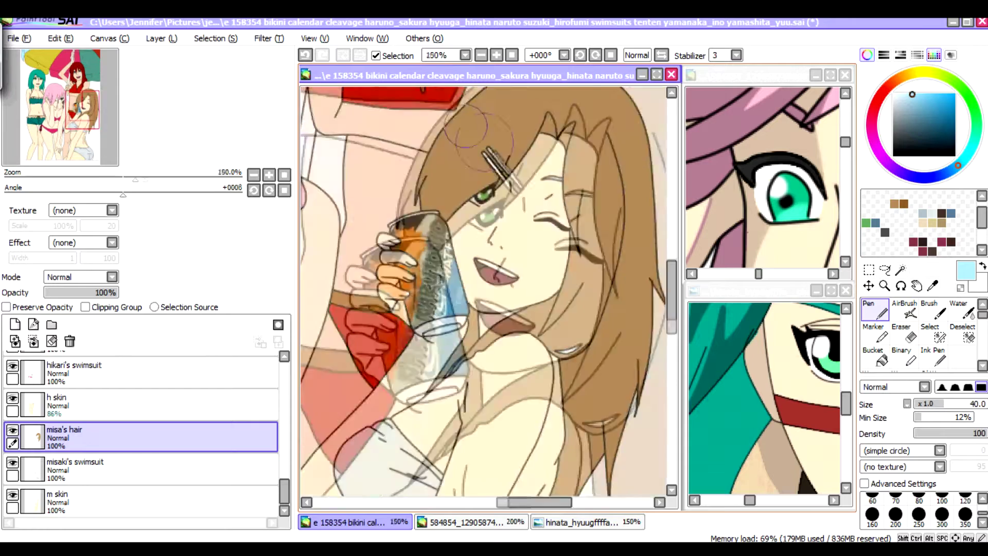
click(910, 337)
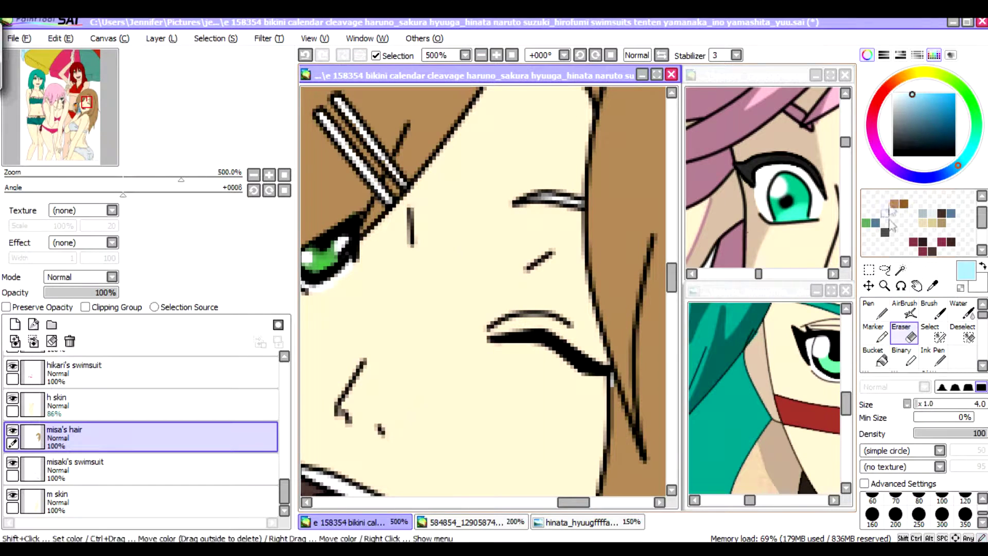
Sample the brown hair colour and retouch the hair near the clips with the size 1 Pen on misa's hair.
alt+click(376, 185)
click(875, 312)
scroll(591, 241, down, 8)
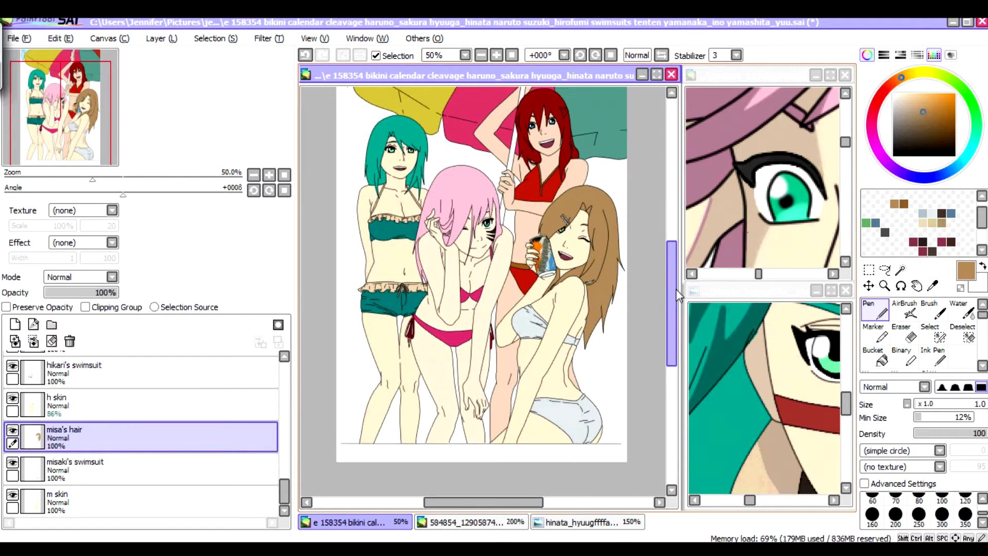
scroll(673, 298, up, 2)
scroll(671, 308, down, 2)
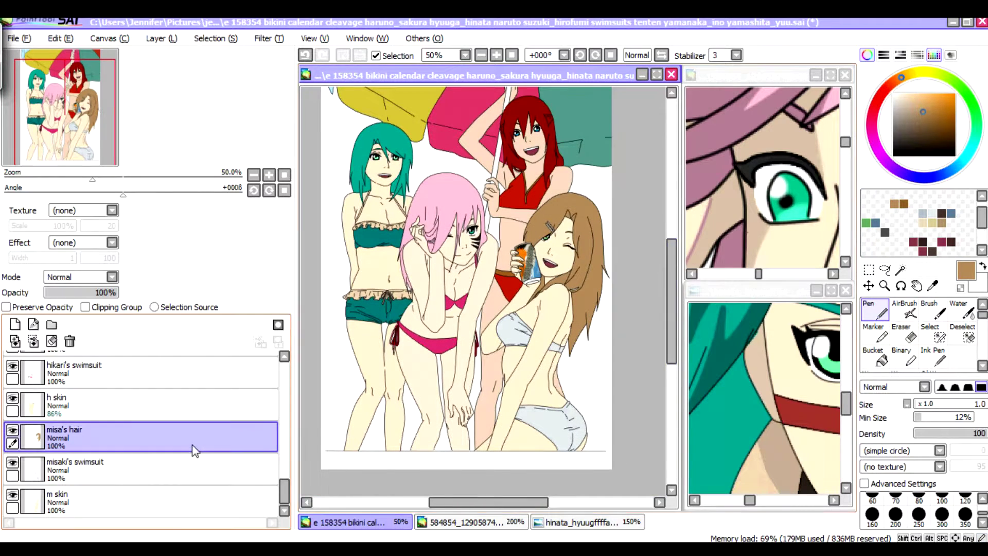
Add a new layer above misa's hair and name it misa's clips.
click(33, 325)
double_click(60, 430)
text(misa's clips)
key(Return)
scroll(550, 227, up, 6)
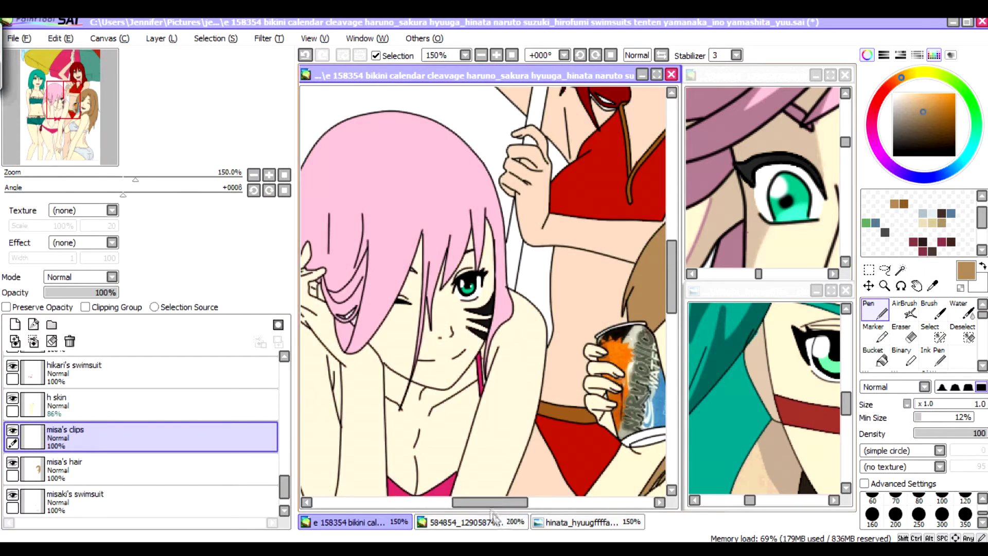
key(w)
click(305, 55)
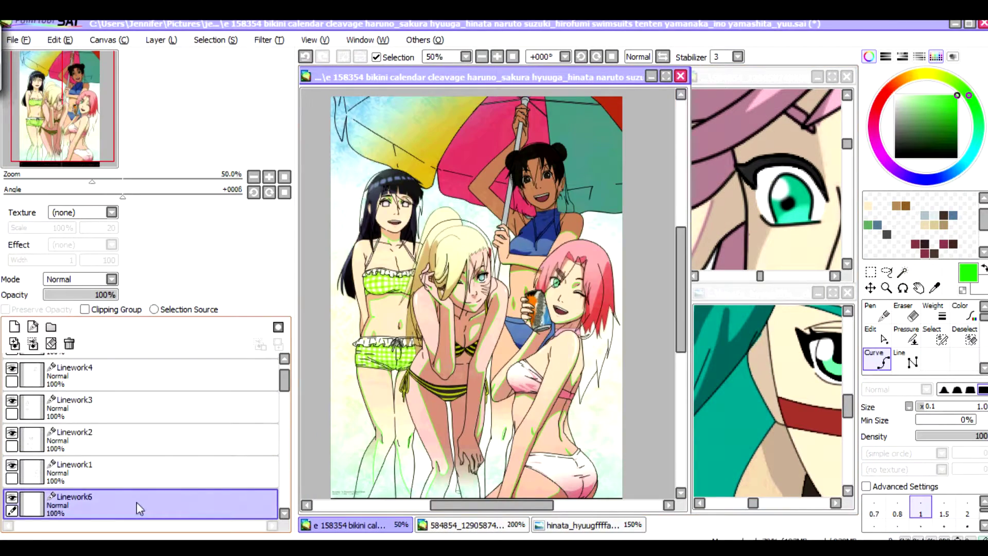
Rename the Linework6 layer as cloths shade lines.
double_click(137, 502)
text(cltoh)
text(s shade lines)
key(Return)
Trace cyan shade curves along the green checked top's lower edge and the shorts' outer-hip folds, adjusting their control points.
scroll(384, 284, up, 5)
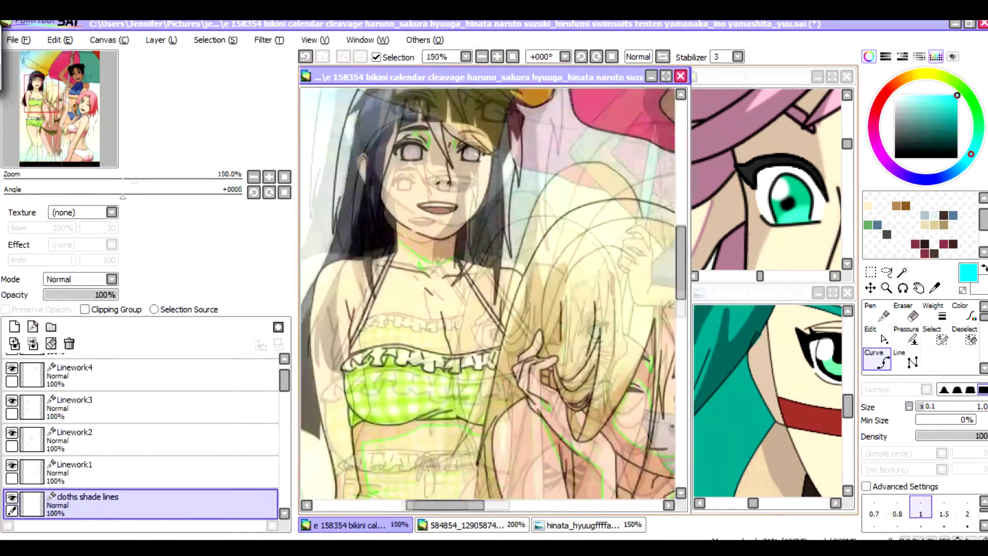
drag(443, 505, 422, 506)
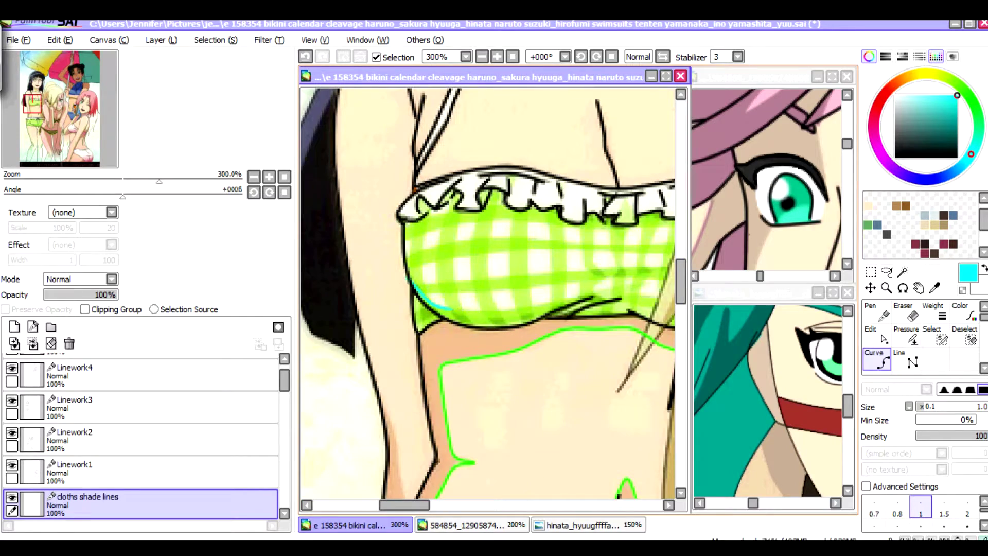
scroll(487, 294, down, 10)
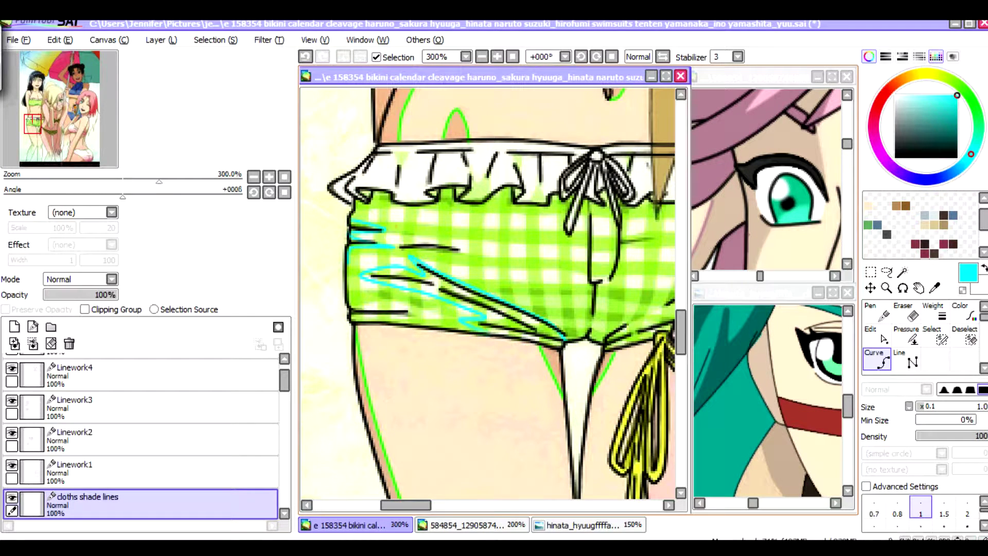
click(883, 338)
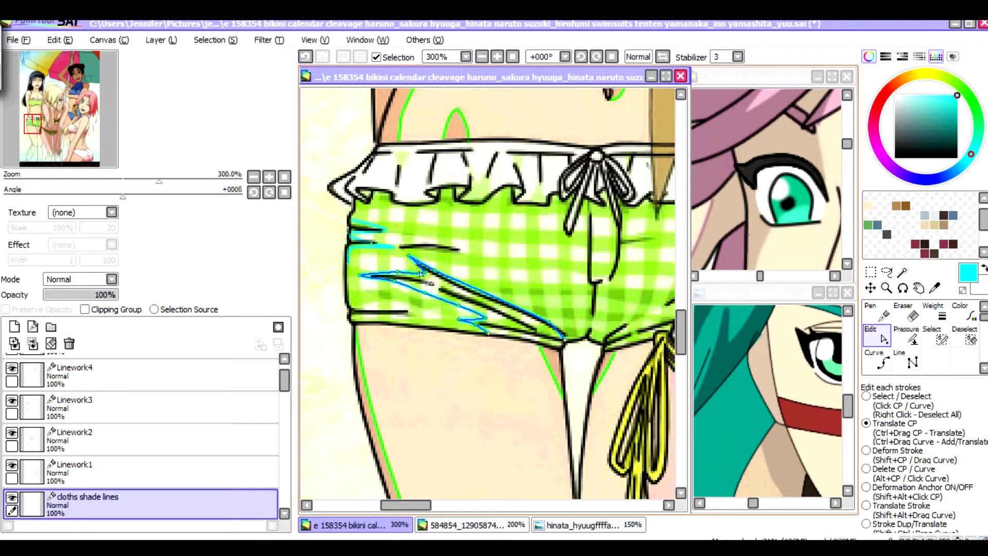
click(883, 362)
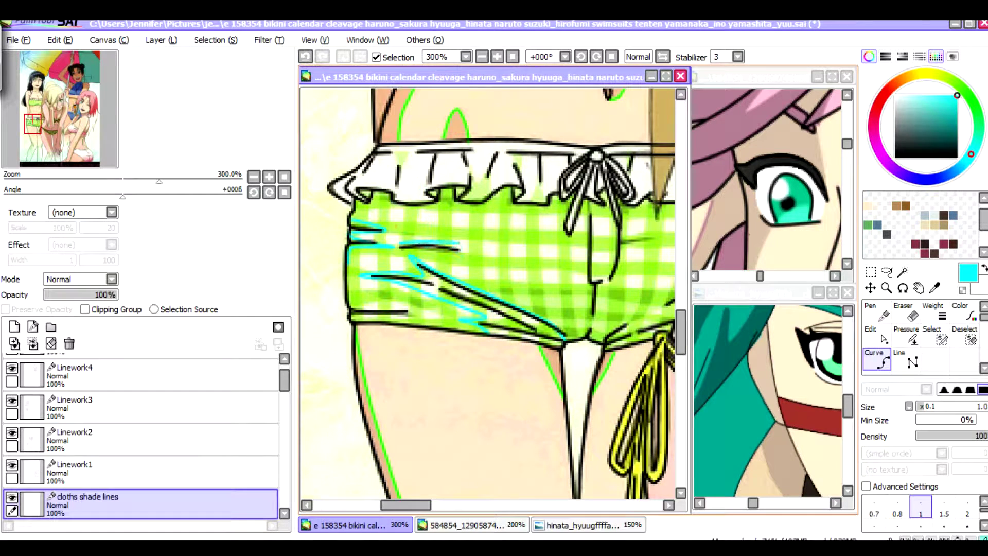
click(884, 338)
click(883, 362)
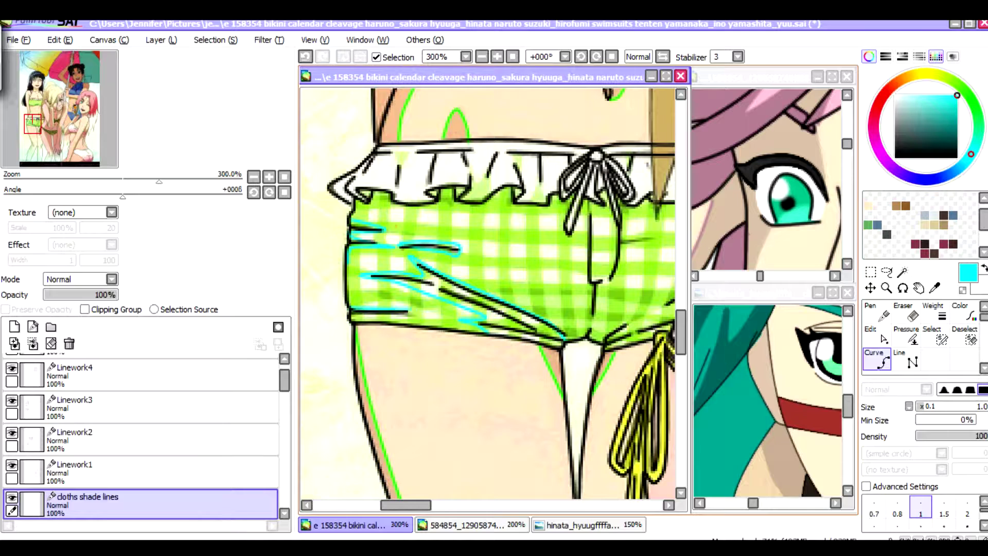
Trace cyan shade curves across the lower centre of the green shorts on both sides of the seam, and adjust them.
drag(406, 505, 417, 505)
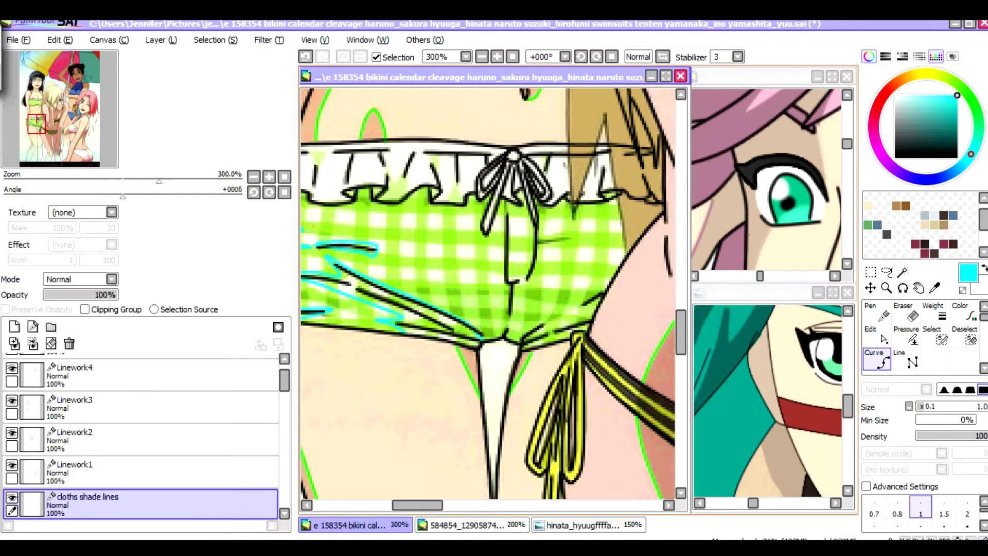
click(884, 338)
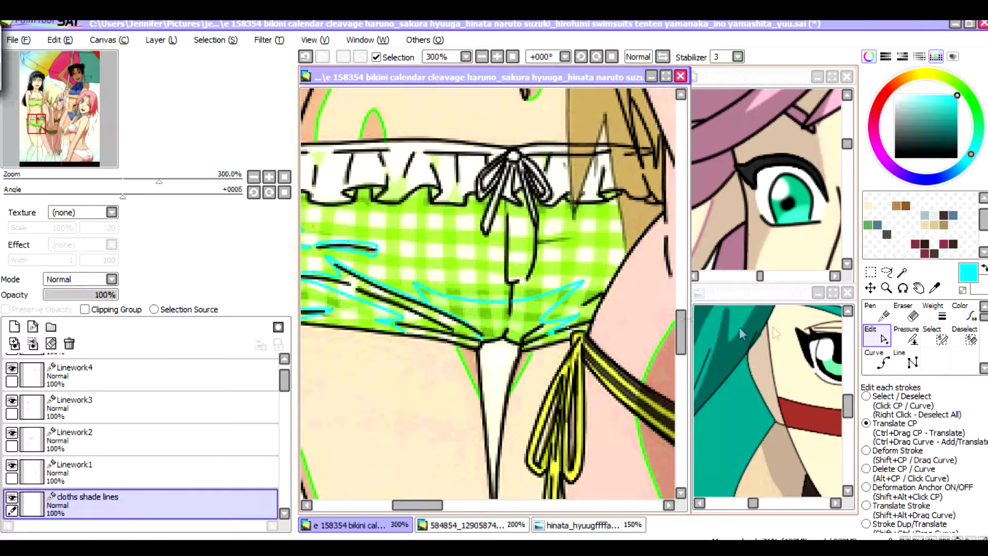
key(c)
Trace cyan shade curves beside the centre seam below the green shorts' bow and along the adjacent fold.
scroll(686, 274, up, 3)
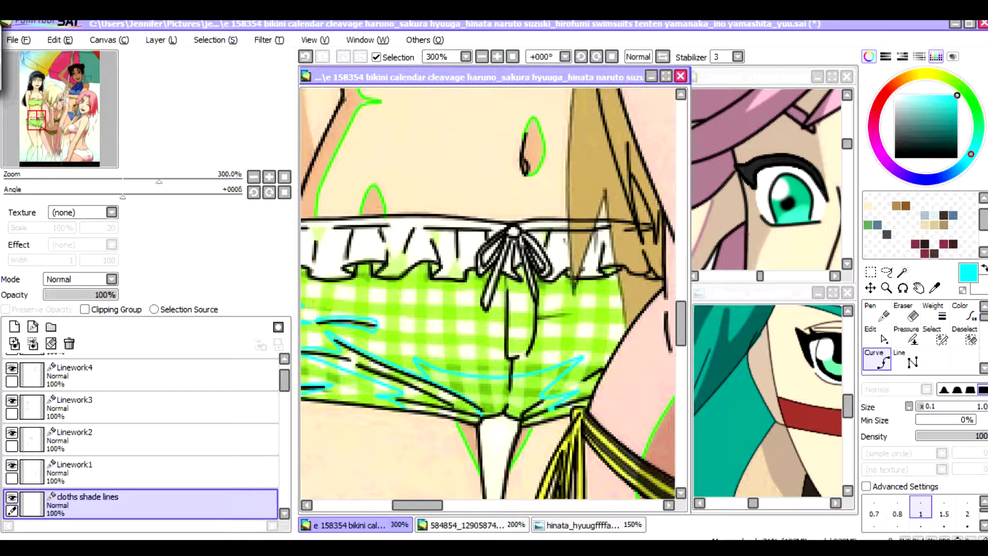
key(e)
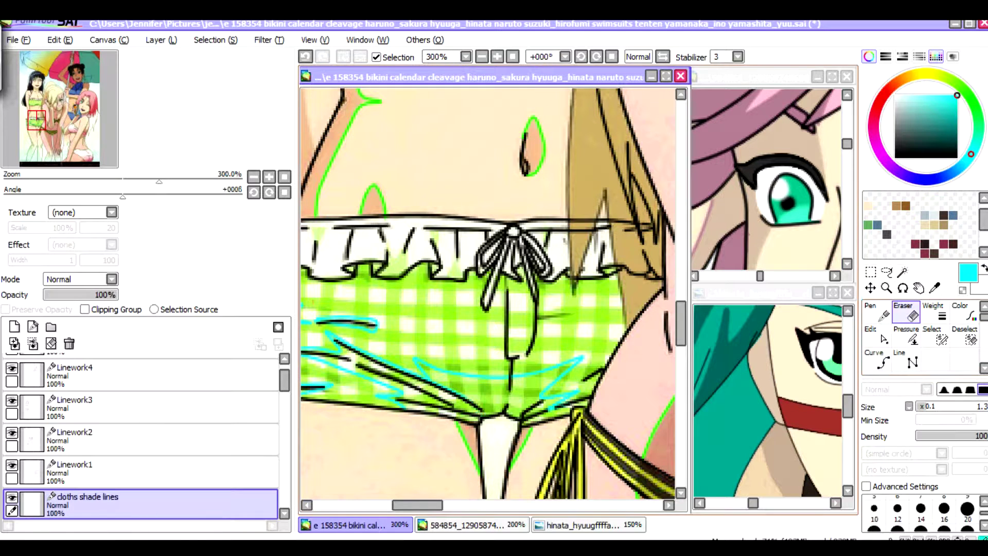
click(881, 360)
key(ctrl)
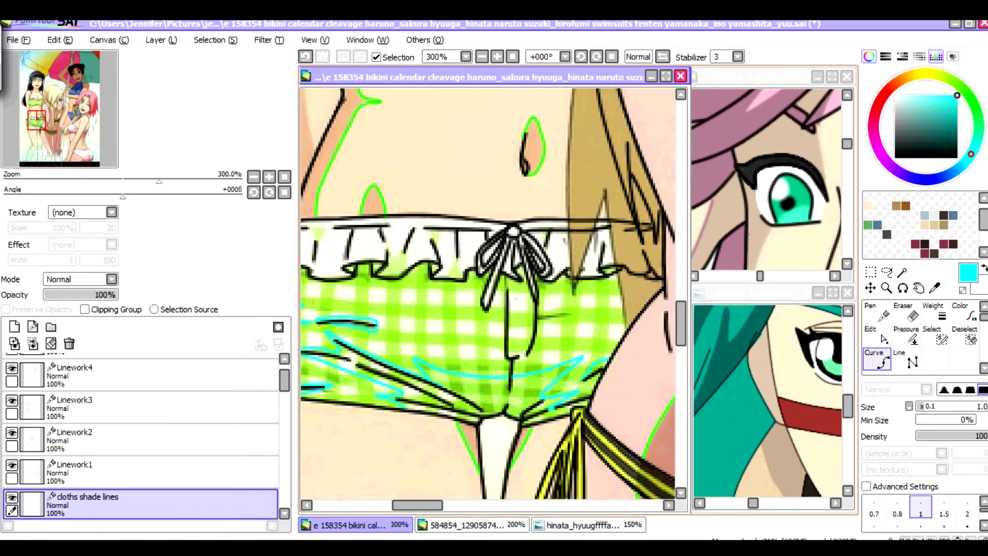
key(ctrl)
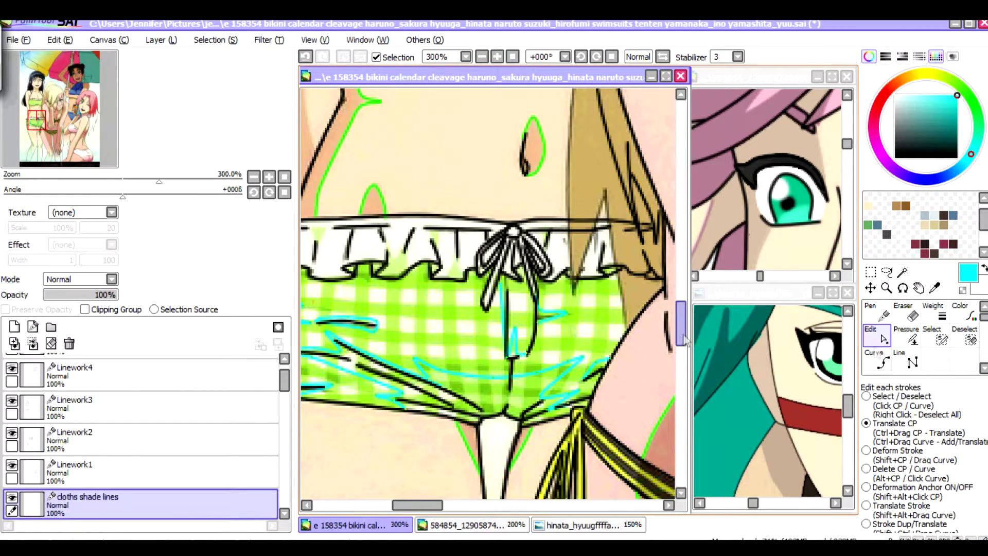
Trace a cyan shade line across the striped bikini bottom's side band, connecting the green skin-shade lines, and adjust its control points.
scroll(545, 334, down, 4)
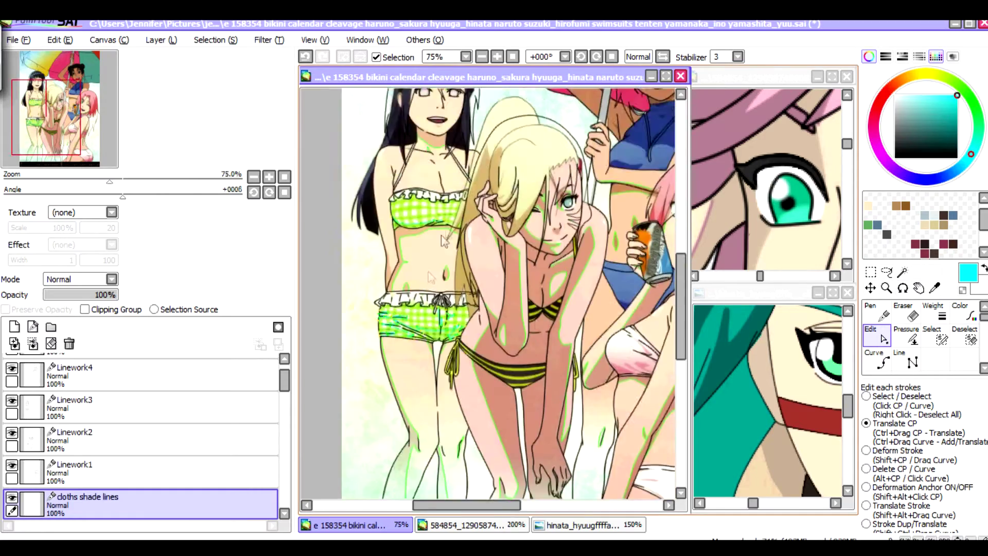
scroll(549, 293, up, 2)
key(ctrl)
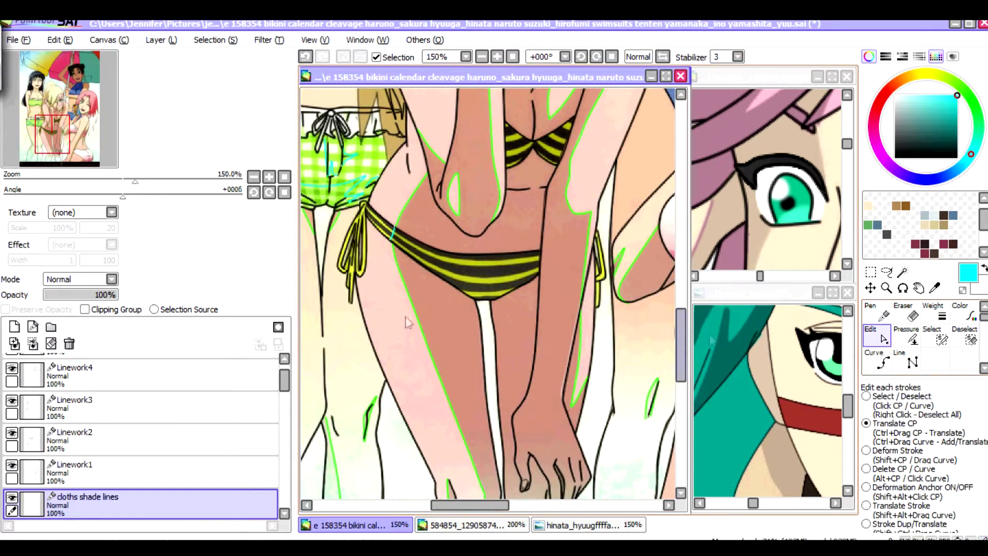
scroll(394, 249, up, 2)
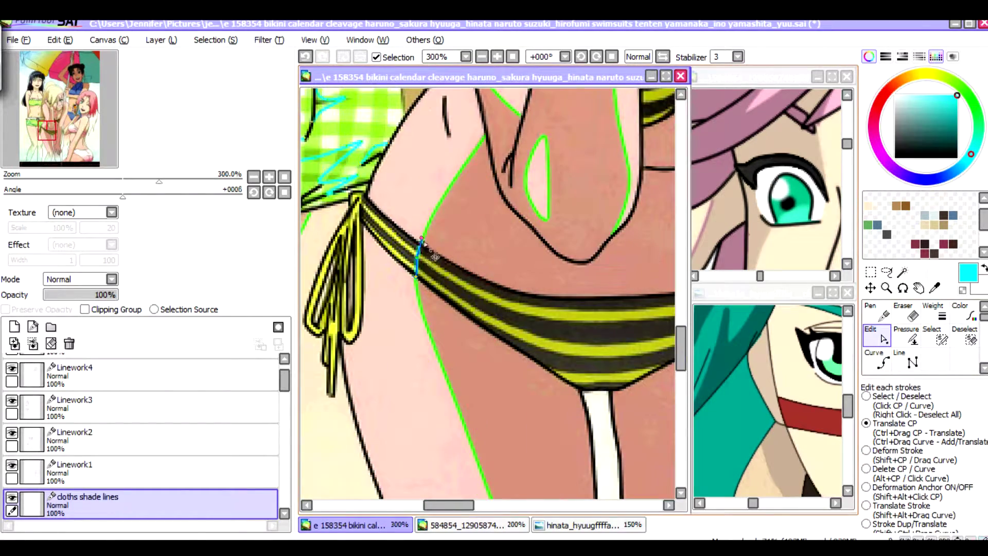
scroll(440, 304, down, 3)
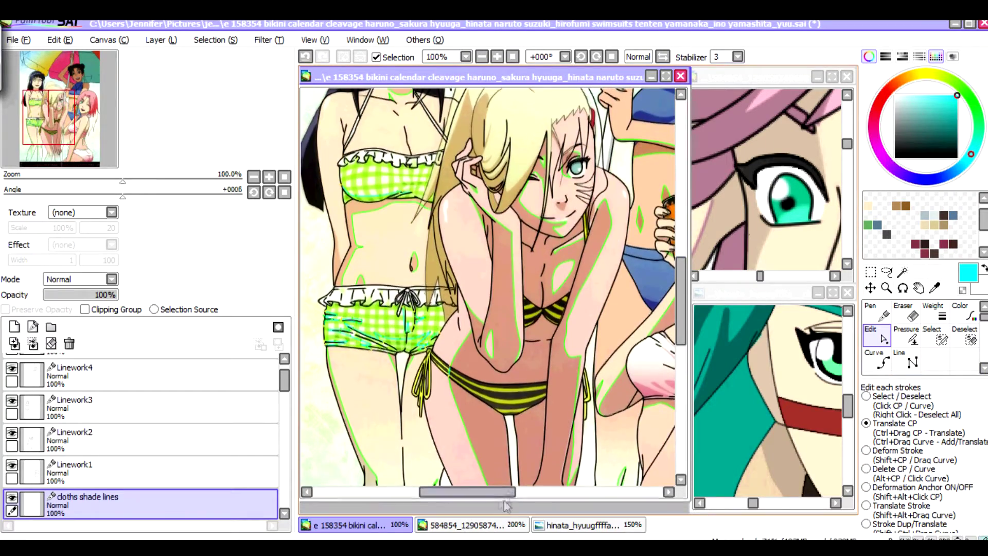
Trace cyan shade curves along the folds, upper strap and lower edge of the white bikini top, adjusting their control points.
drag(497, 505, 548, 504)
scroll(503, 393, up, 3)
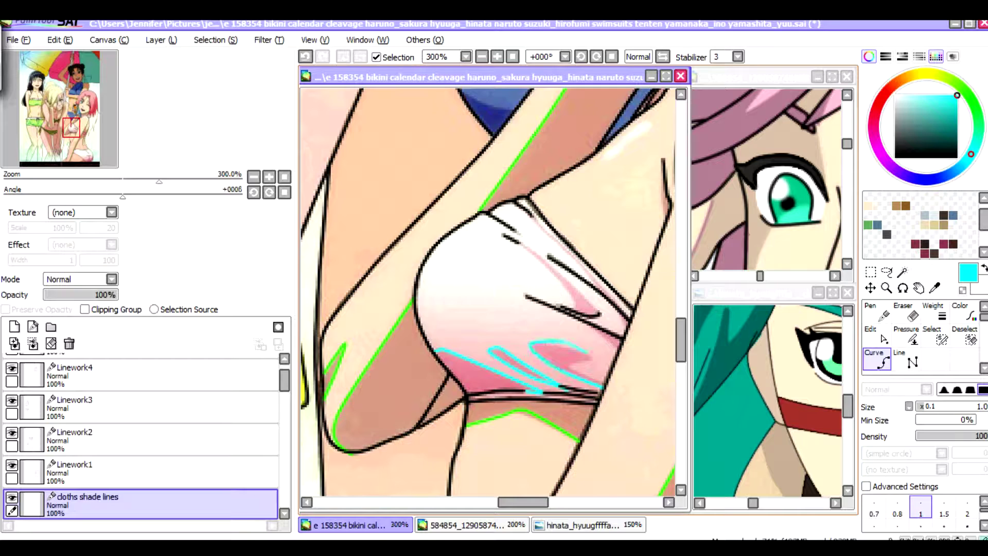
click(884, 338)
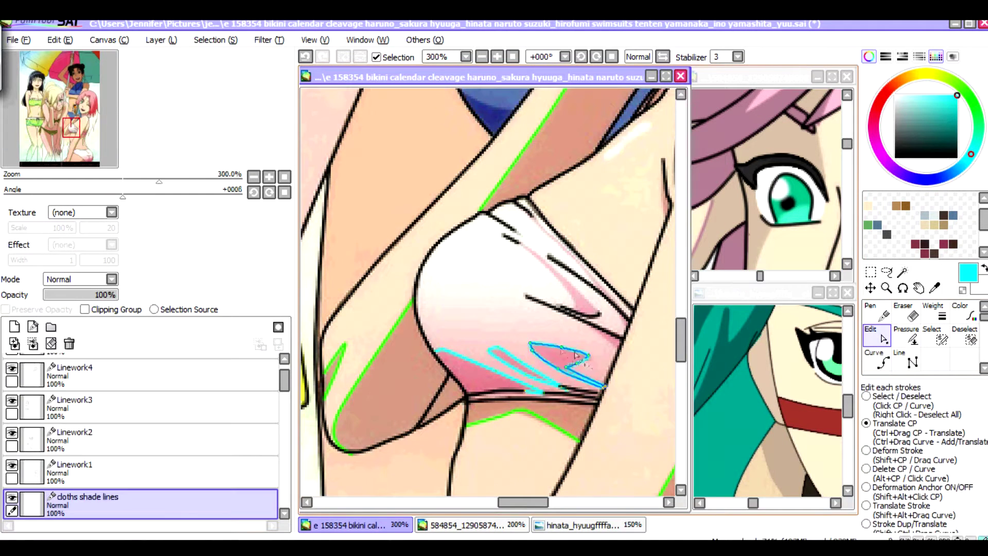
click(882, 362)
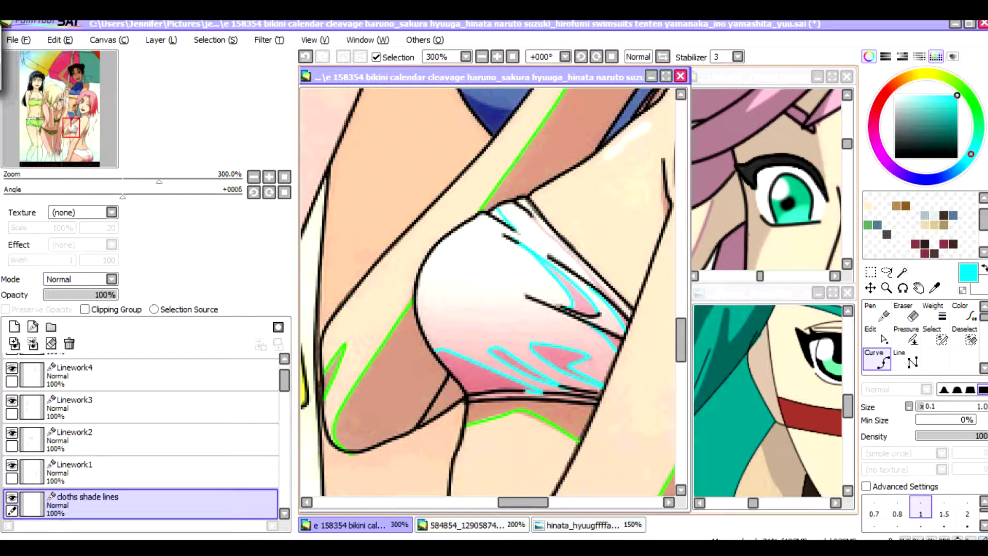
scroll(678, 319, down, 4)
Trace cyan shade curves on the white bikini bottom's front side, along the leg edge and the fold above it.
scroll(565, 510, up, 4)
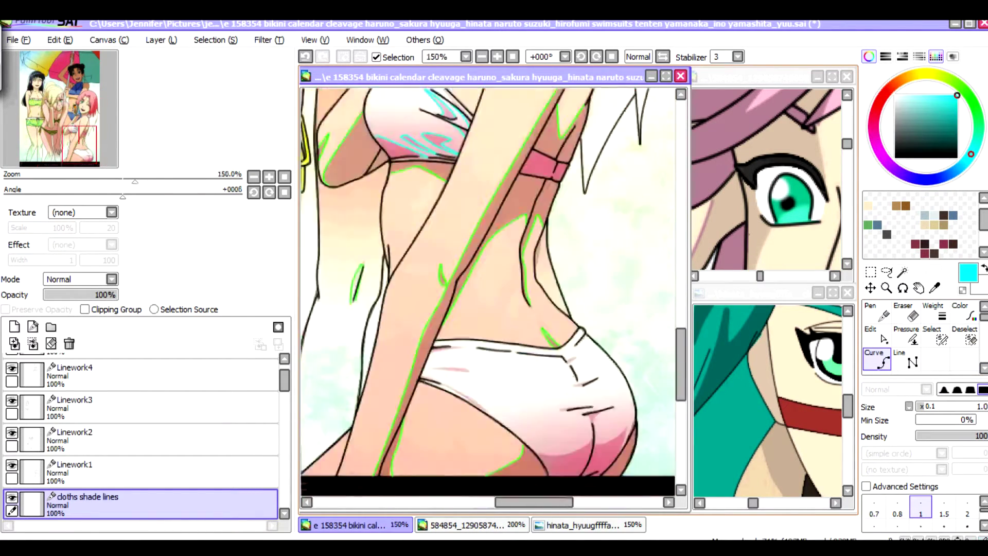
drag(564, 504, 551, 504)
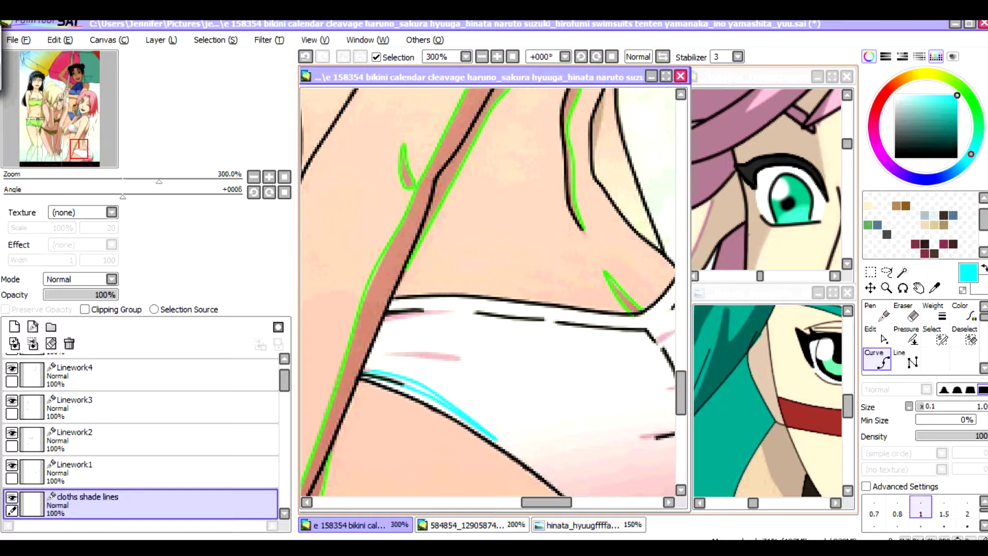
key(e)
key(c)
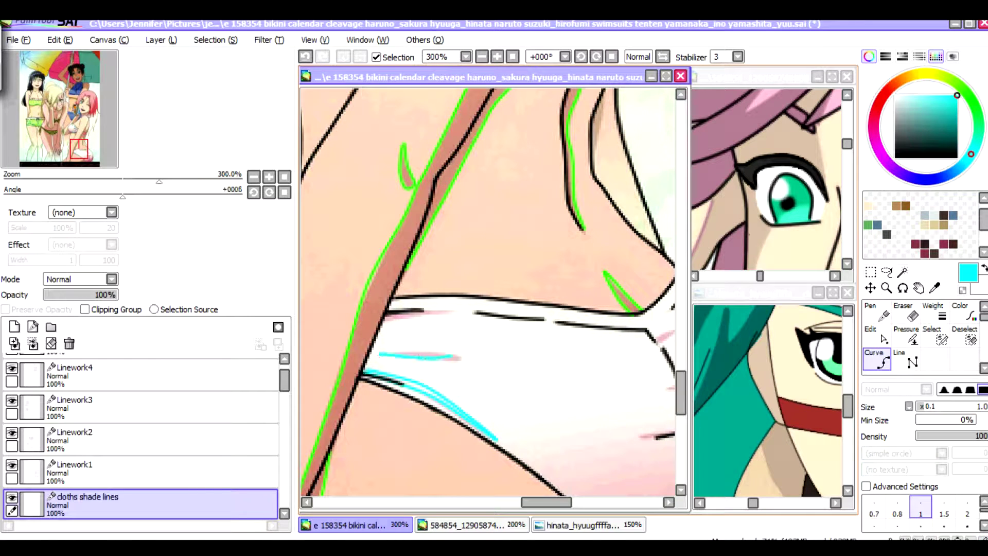
drag(547, 501, 569, 502)
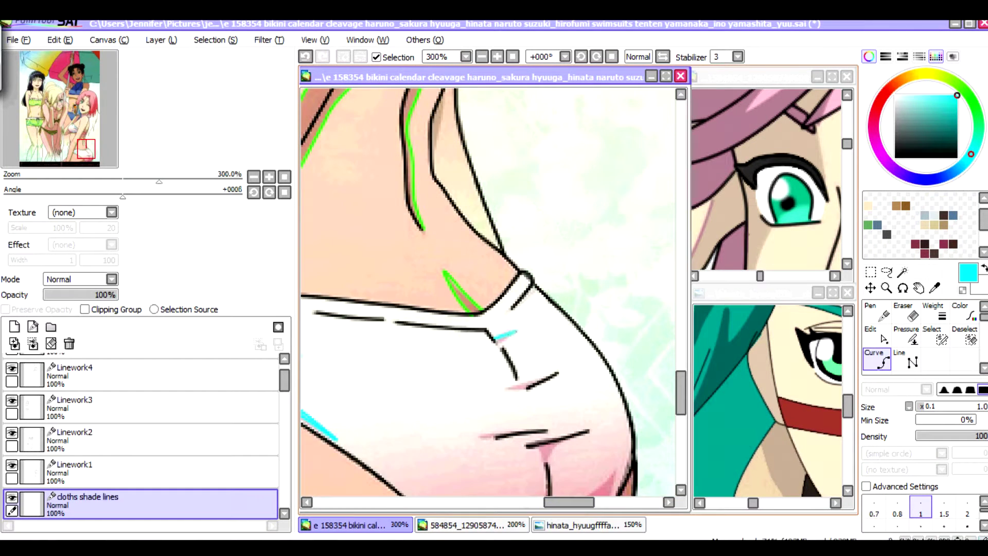
Trace cyan shade outlines around the white bikini bottom's rear folds and across its lower curve, refining their control points.
key(e)
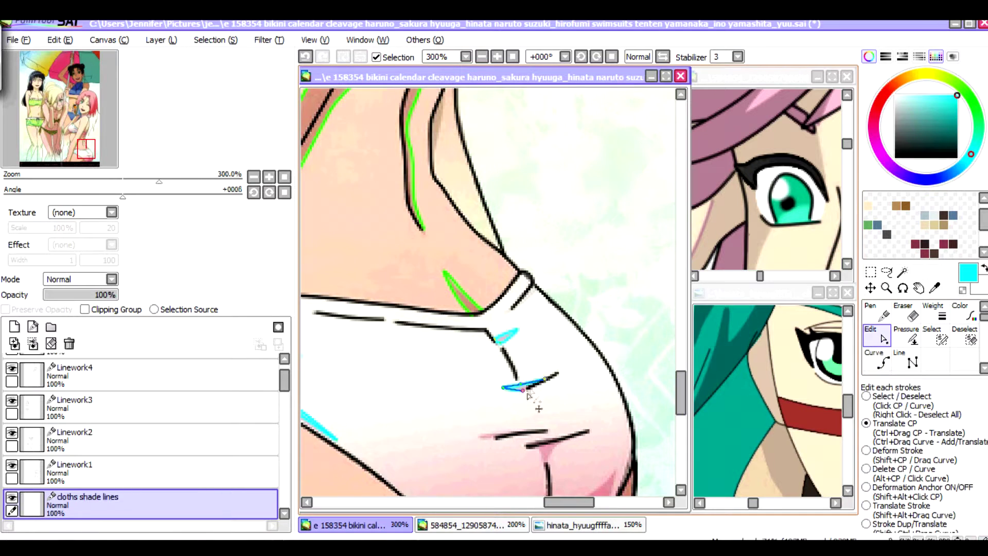
scroll(536, 403, down, 2)
key(c)
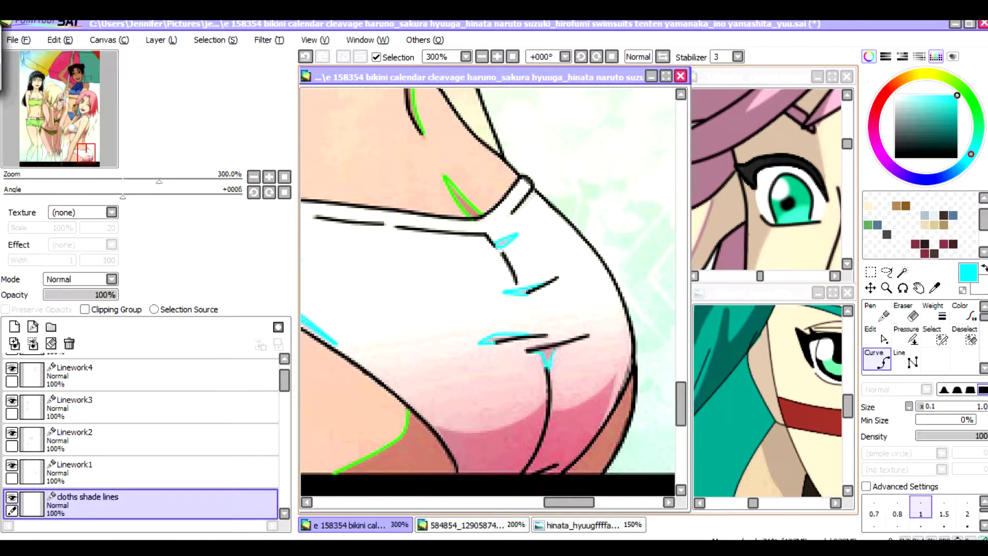
key(e)
key(c)
key(e)
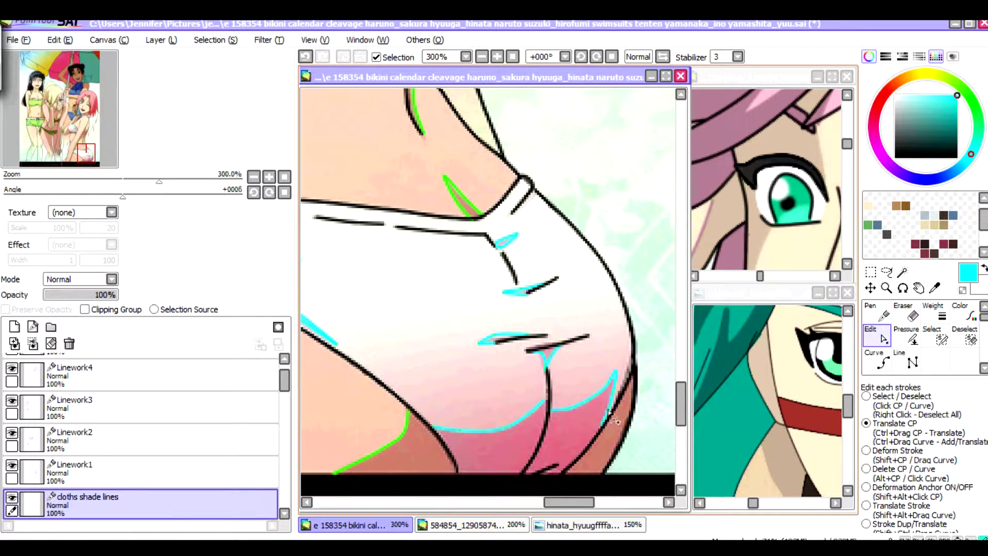
Trace cyan shade curves across the blue top's bust and lower edge, plus a small shade shape below its collar.
scroll(487, 292, down, 2)
drag(488, 206, 509, 453)
key(c)
drag(510, 206, 598, 337)
scroll(597, 336, up, 2)
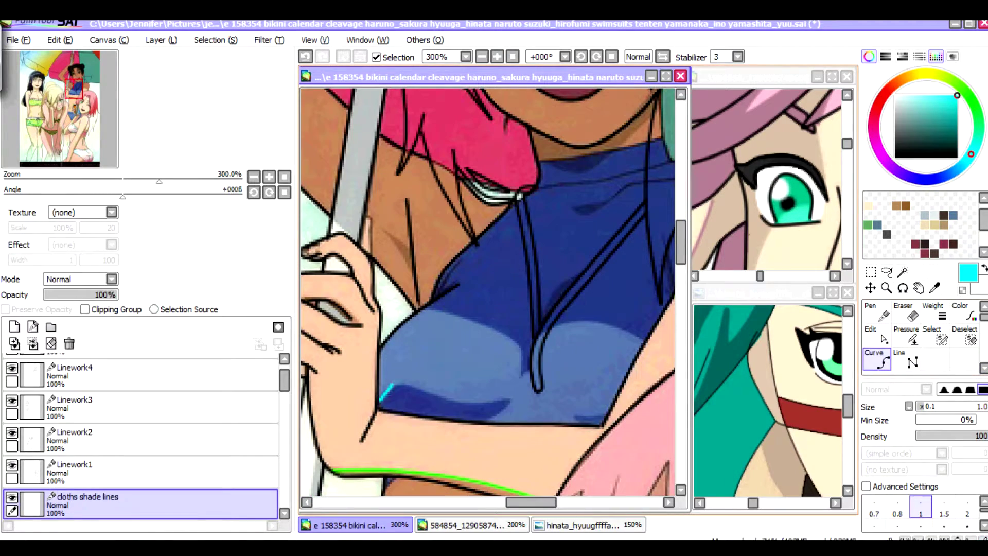
key(e)
key(c)
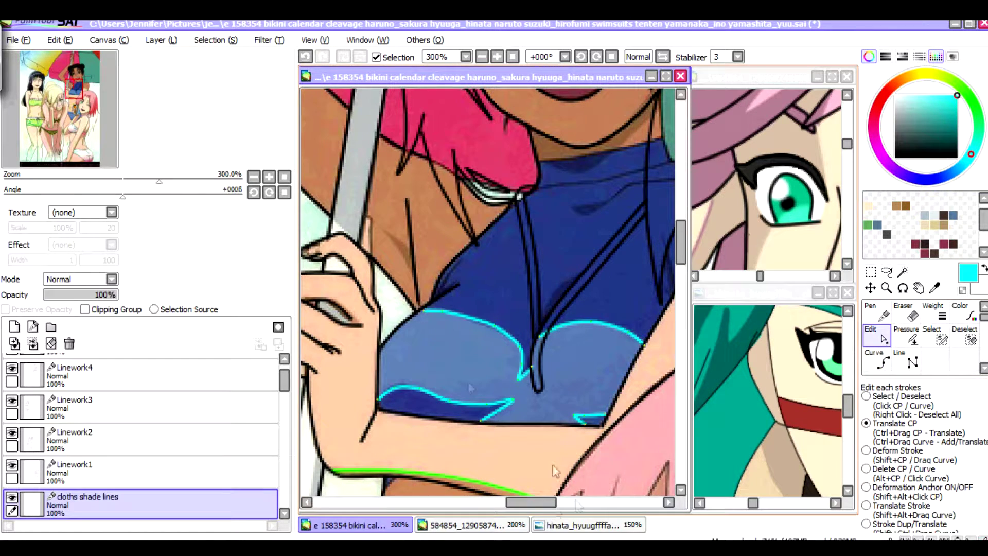
scroll(488, 292, up, 5)
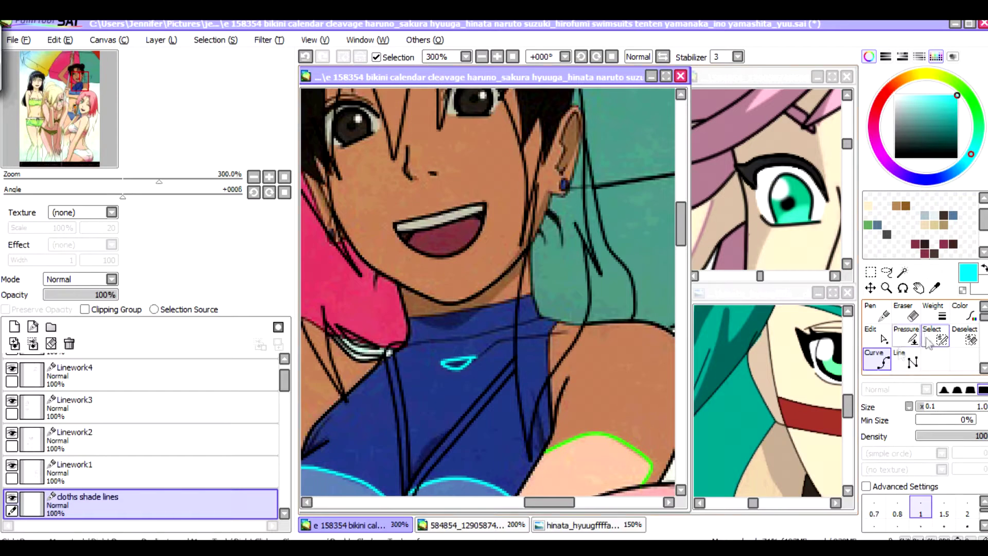
click(880, 339)
Draw a black curve on Linework4 extending the blue top's halter strap up to the collar, and adjust it.
click(268, 376)
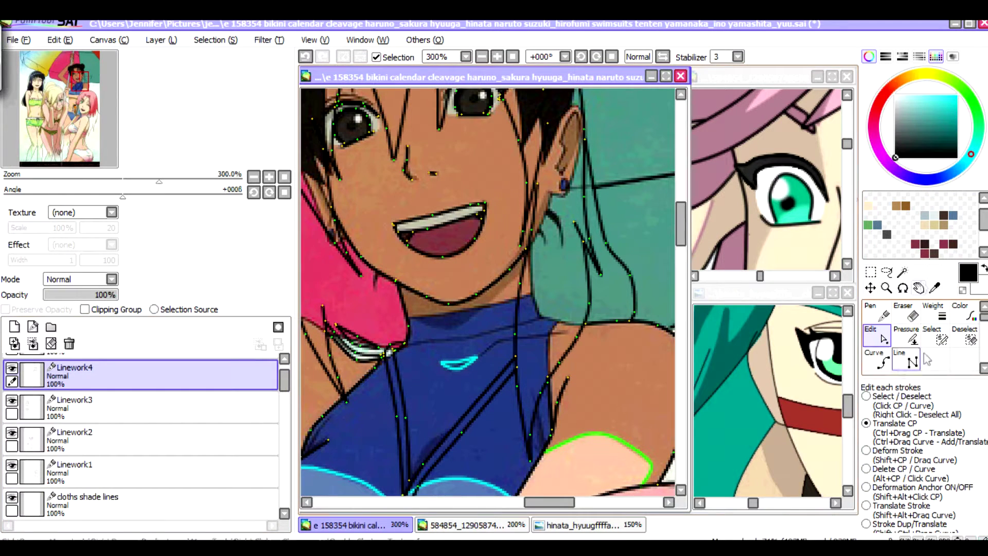
click(883, 362)
click(881, 339)
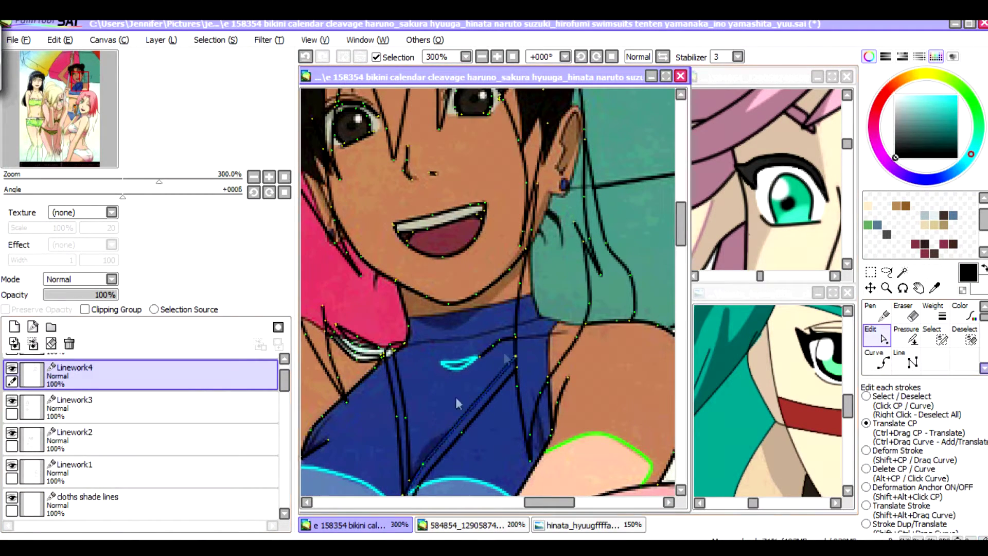
Trace a bright green shadow curve on the skin shade lines layer under the dark-haired girl's chin, and adjust it.
click(155, 399)
scroll(487, 292, up, 3)
click(883, 362)
click(970, 99)
click(943, 116)
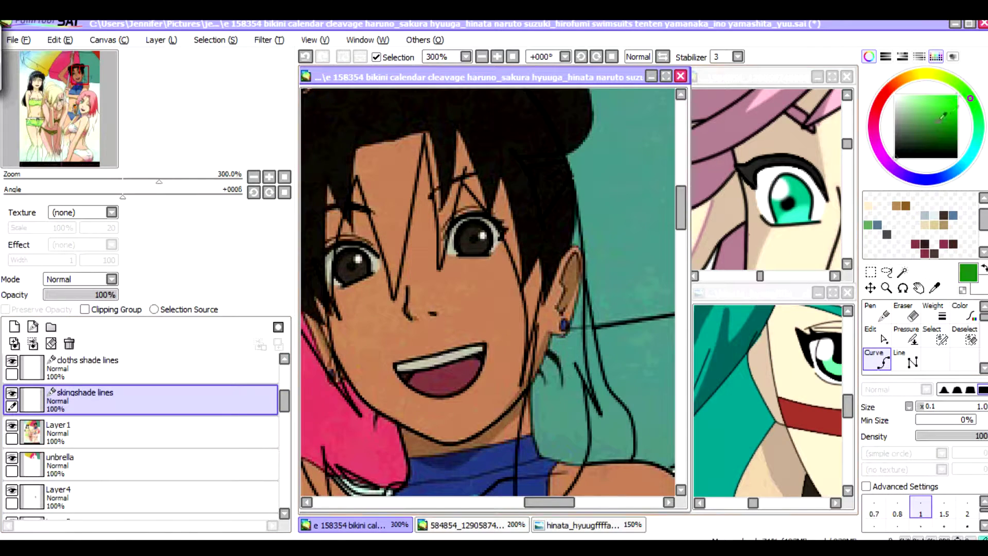
click(452, 471)
double_click(524, 411)
click(881, 339)
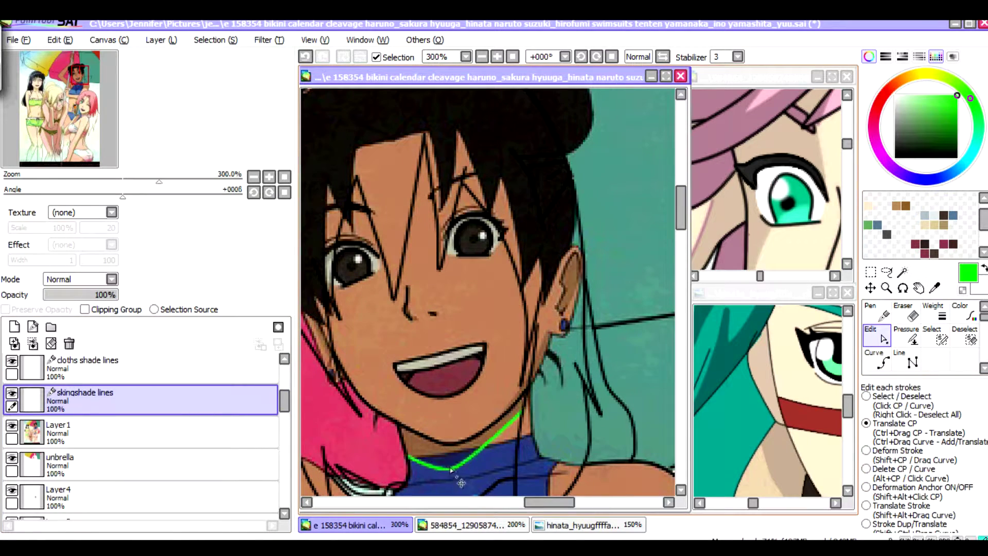
Try a green shade line on the dark-haired girl's raised hand, and trace one beside her underarm fold.
scroll(523, 412, down, 4)
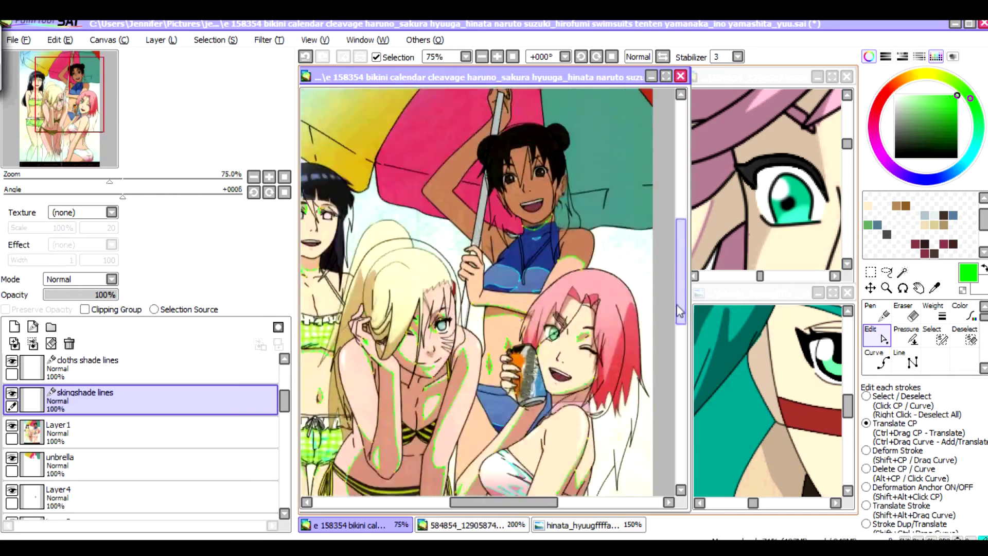
scroll(619, 282, up, 4)
click(883, 361)
click(476, 214)
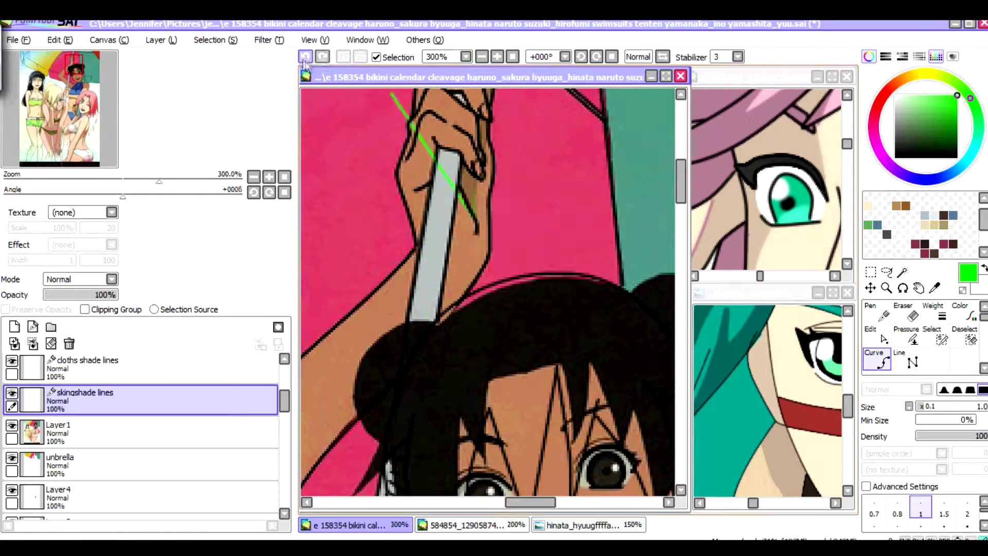
scroll(486, 291, down, 6)
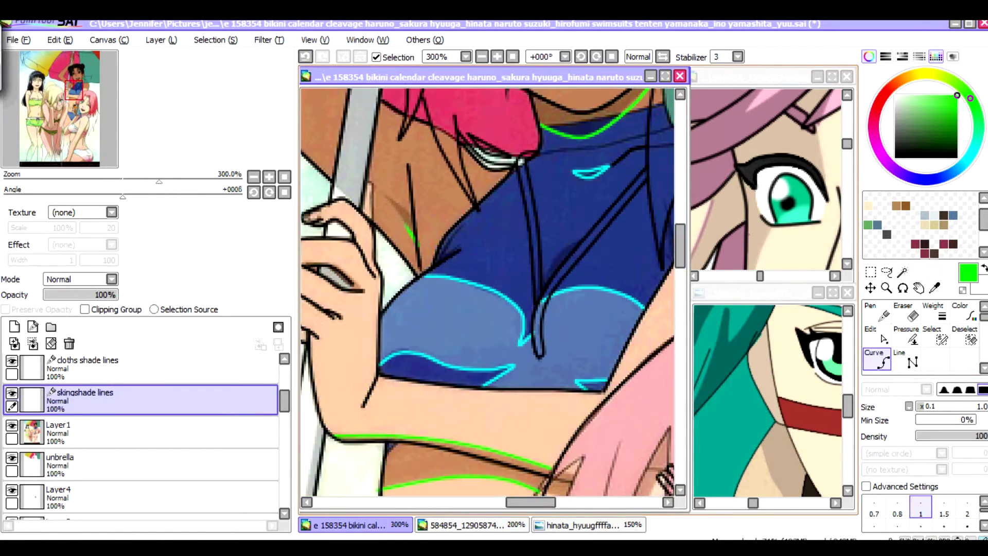
Lower the opacity of the Layer1 reference picture to 0%.
scroll(486, 292, down, 5)
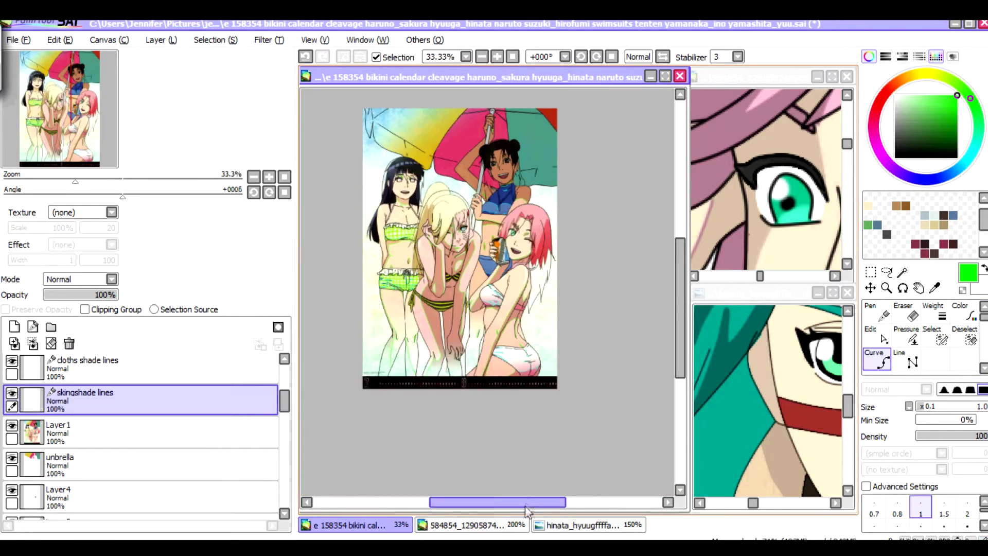
click(42, 436)
drag(103, 295, 44, 294)
drag(75, 181, 135, 181)
Activate the misaki's swimsuit layer and select the lower shade areas of the white bikini bottom with the Magic Wand.
scroll(270, 499, down, 10)
scroll(270, 499, down, 1)
click(194, 471)
drag(680, 301, 680, 391)
key(w)
click(611, 437)
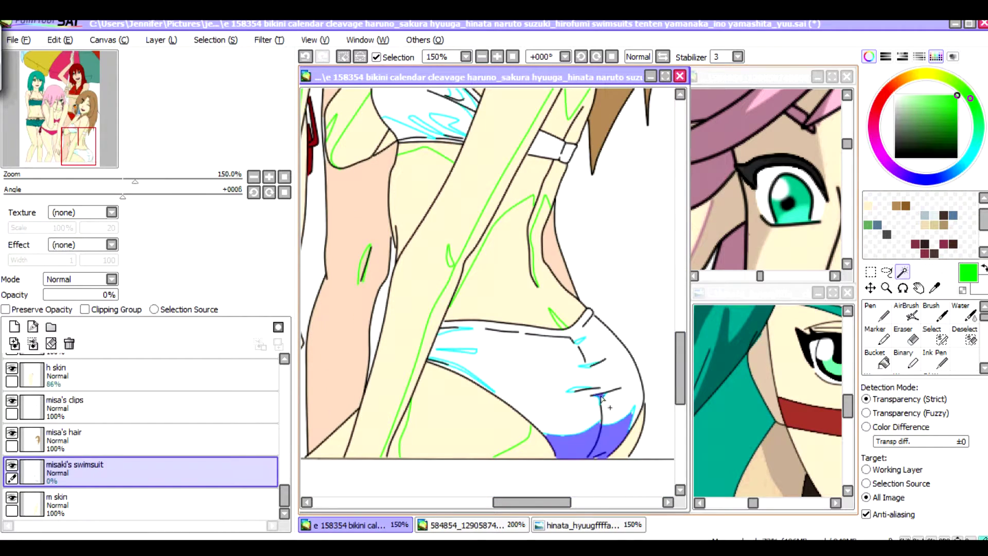
Fill in the selection over the white bikini bottom's narrow fold and waist shade areas with the Select brush.
scroll(437, 340, up, 4)
click(941, 337)
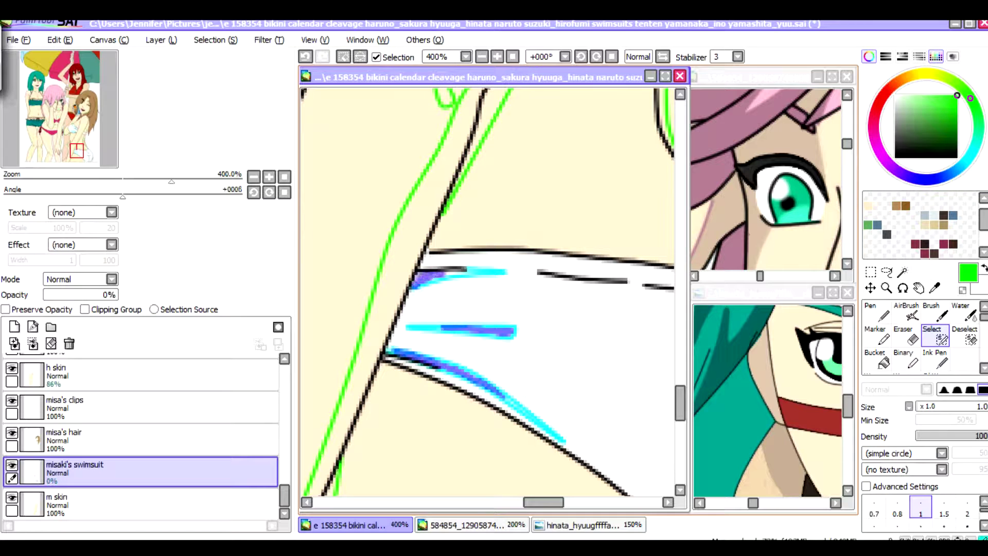
scroll(511, 403, right, 5)
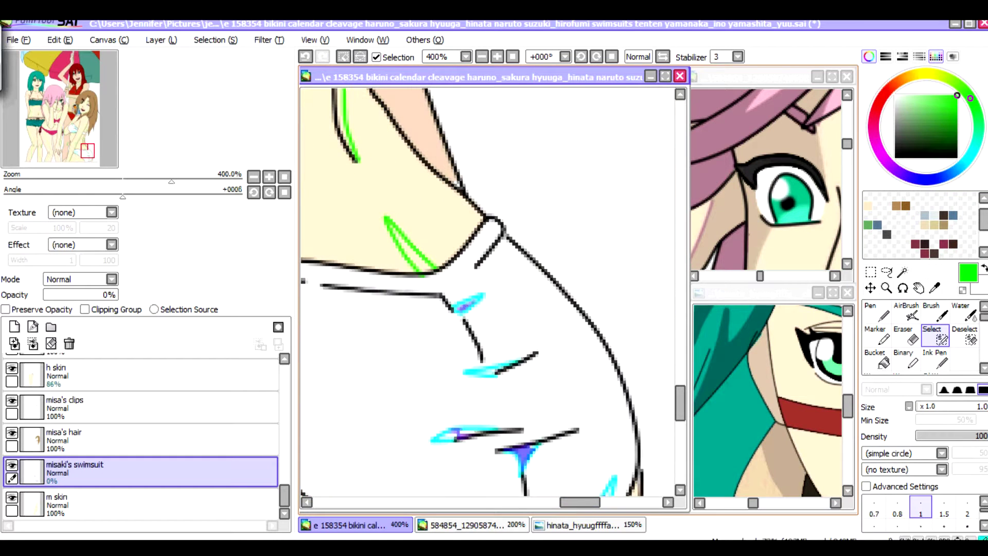
scroll(673, 374, down, 3)
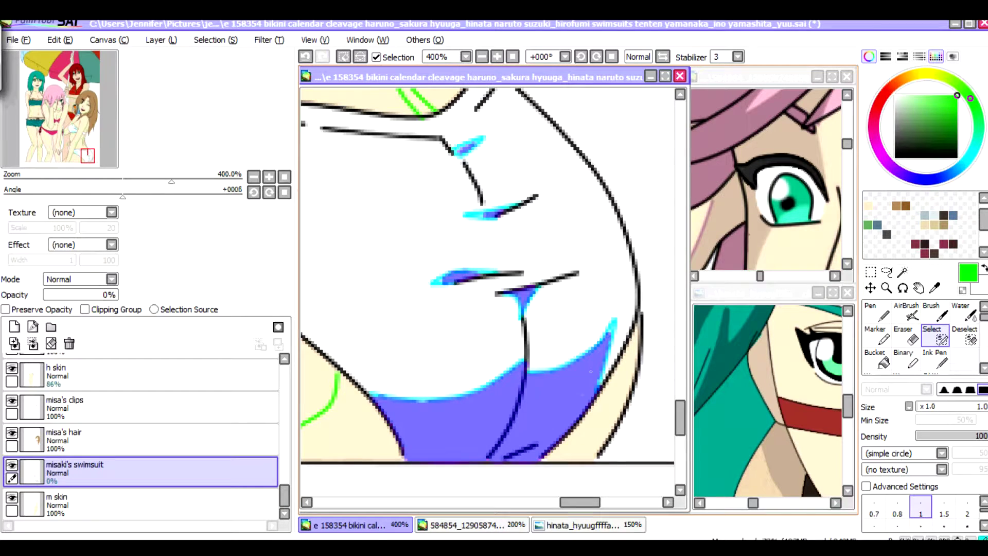
scroll(610, 329, down, 2)
Add the outlined shade areas of the white bikini top to the selection with the Magic Wand.
click(87, 139)
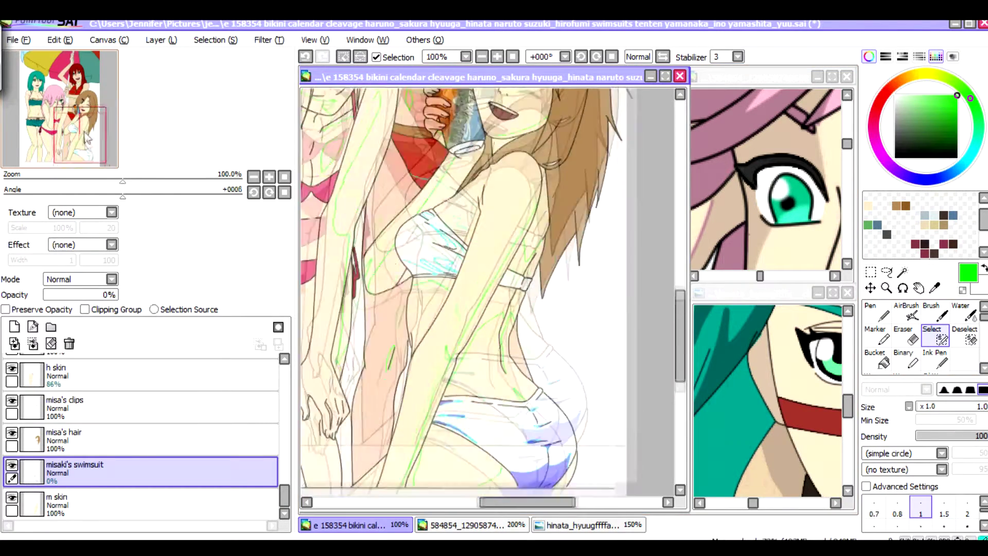
scroll(383, 198, up, 3)
click(902, 271)
click(473, 412)
click(545, 394)
click(571, 337)
click(614, 386)
click(617, 363)
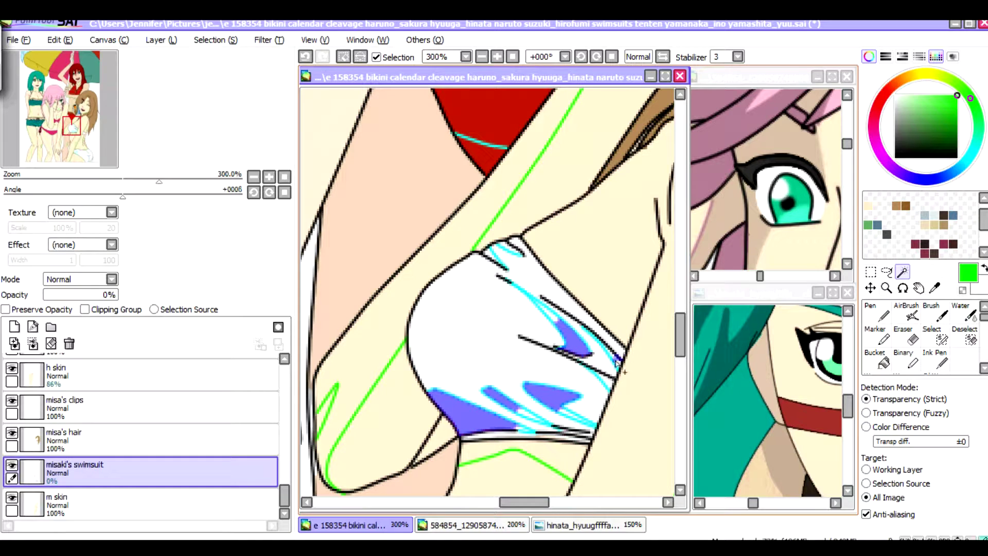
Touch up the selection in the white bikini top's narrow folds with the Select and Deselect brushes.
scroll(507, 247, up, 1)
click(938, 337)
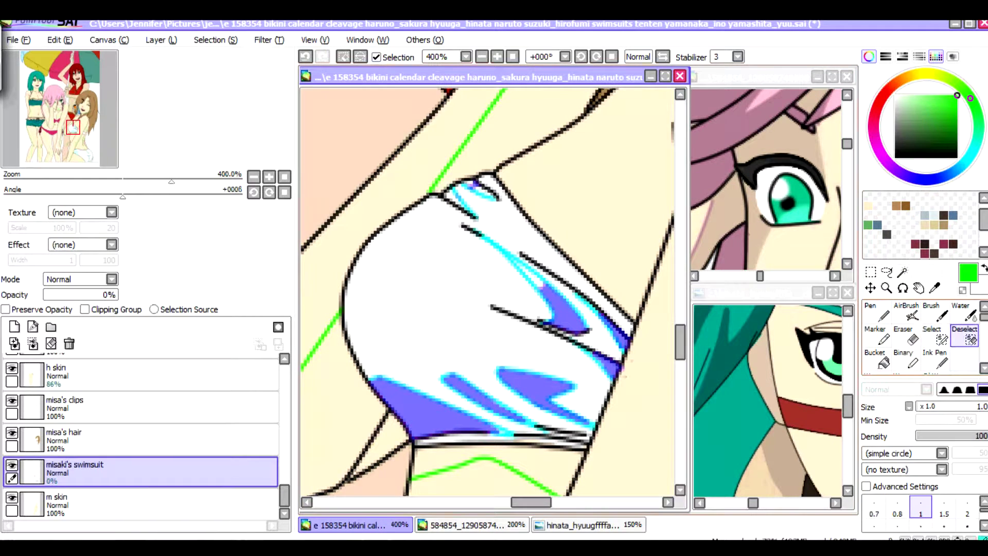
scroll(487, 292, up, 5)
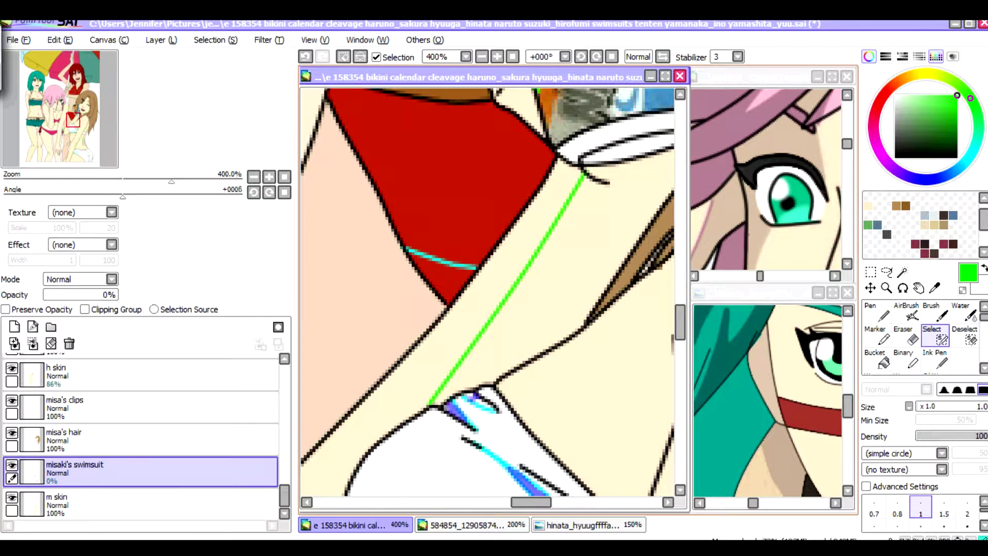
Create a layer named shade above misaki's swimsuit and paint the selected areas pale blue-grey with the Pen.
scroll(487, 292, down, 4)
click(14, 326)
double_click(97, 476)
text(shade)
key(Return)
key(n)
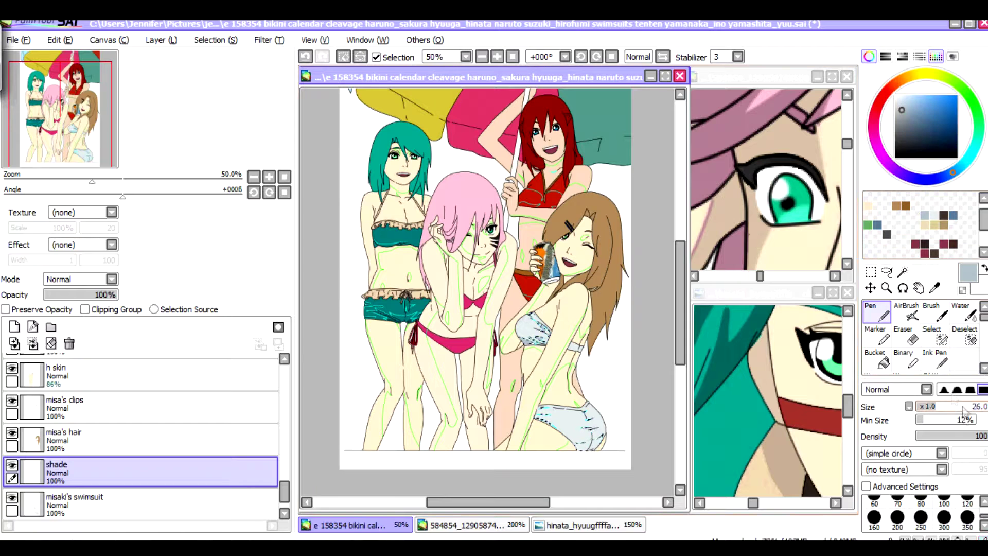
Create a layer named shade directly above the hikari's swimsuit layer.
scroll(139, 437, up, 5)
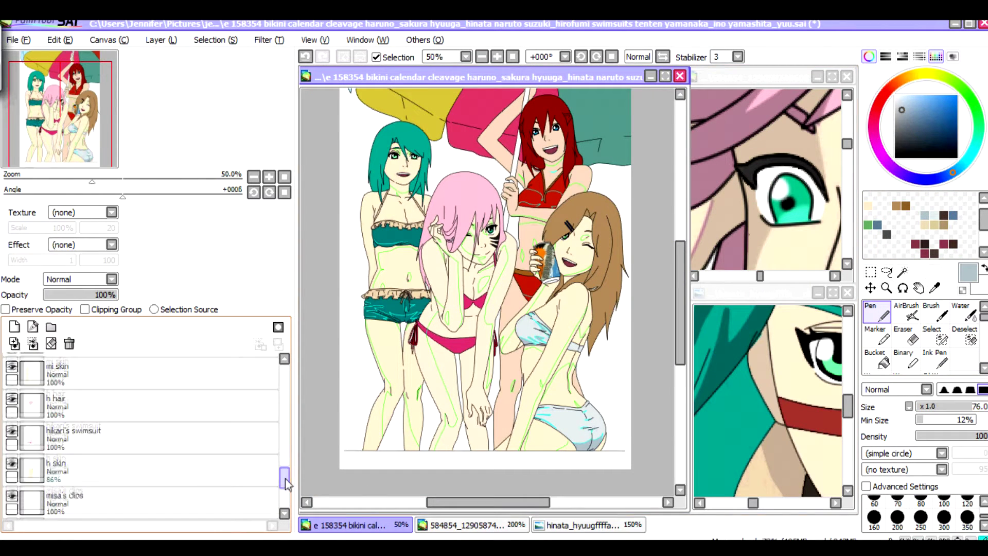
click(133, 489)
click(14, 327)
double_click(133, 496)
text(shade)
key(Return)
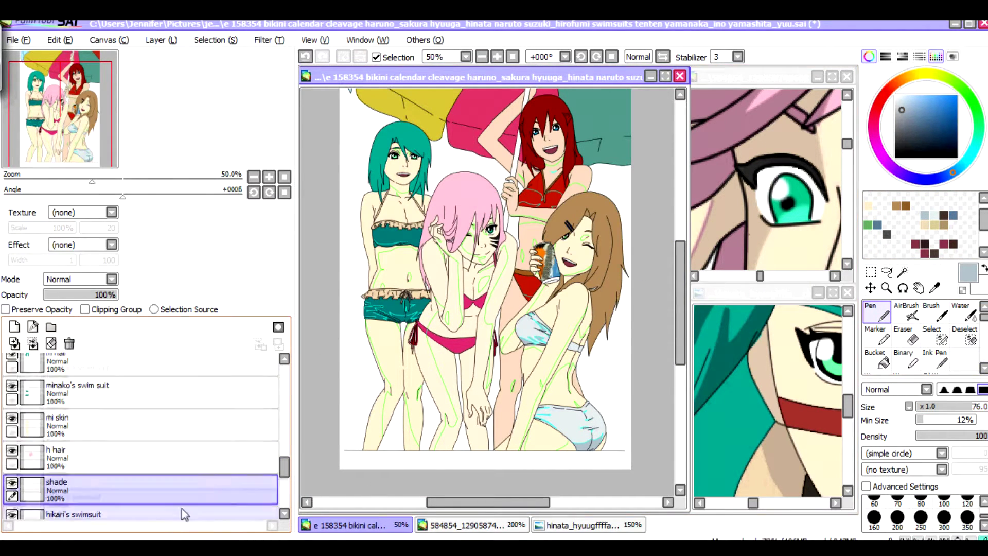
Select the pink bikini's top and bottom shade areas with the Magic Wand, and set the hikari's swimsuit layer to 100% opacity.
scroll(154, 502, down, 1)
key(w)
click(453, 344)
scroll(453, 344, up, 1)
scroll(452, 344, down, 1)
click(133, 496)
drag(77, 294, 117, 294)
click(133, 470)
scroll(493, 345, up, 2)
Pick the crimson clothing colour from the pink-haired reference drawing, and shrink both reference views to show the whole figures.
click(471, 524)
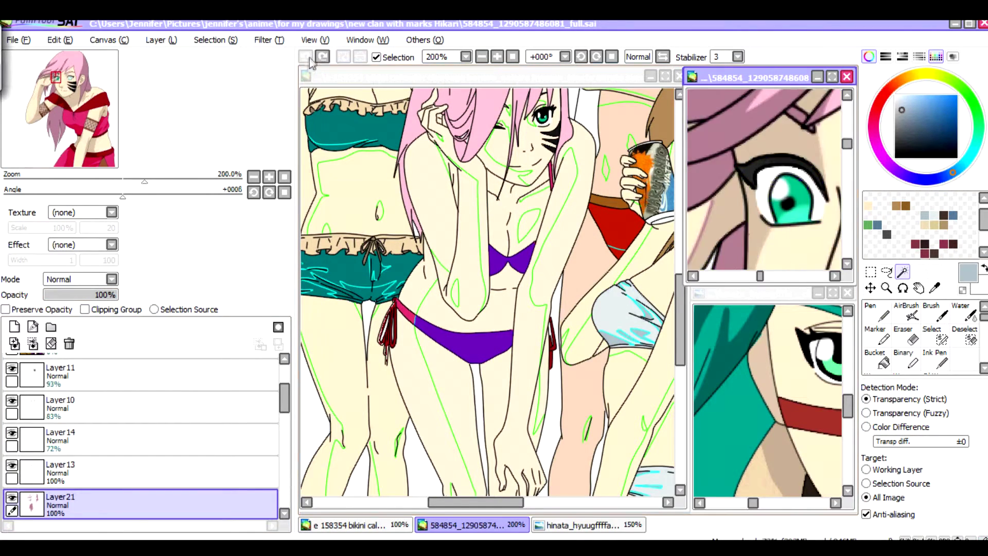
click(934, 287)
click(746, 170)
scroll(746, 170, down, 6)
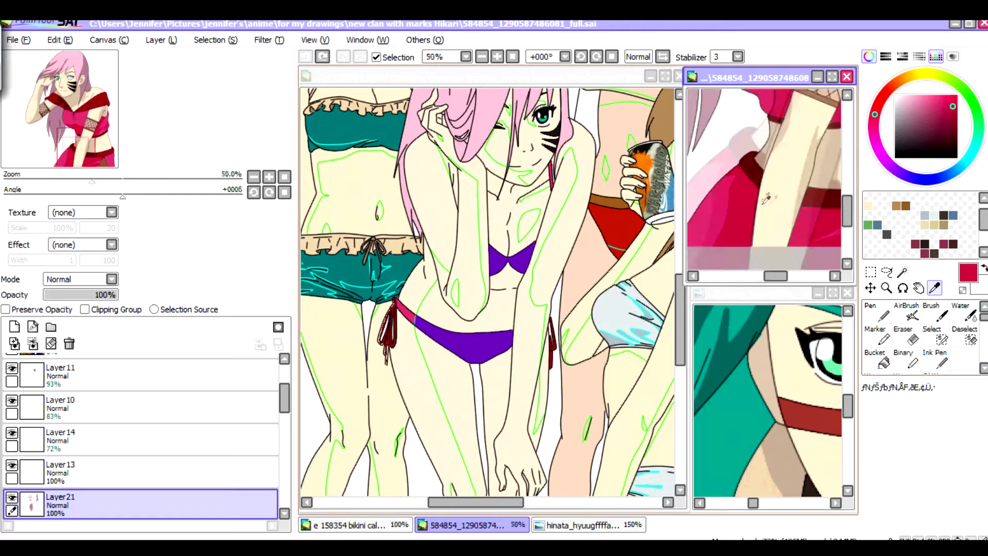
click(756, 293)
scroll(766, 401, down, 5)
Paint the selected pink bikini shade areas crimson on the shade layer with the Pen, and clear the selection.
click(540, 275)
key(ctrl+d)
key(n)
scroll(540, 275, up, 1)
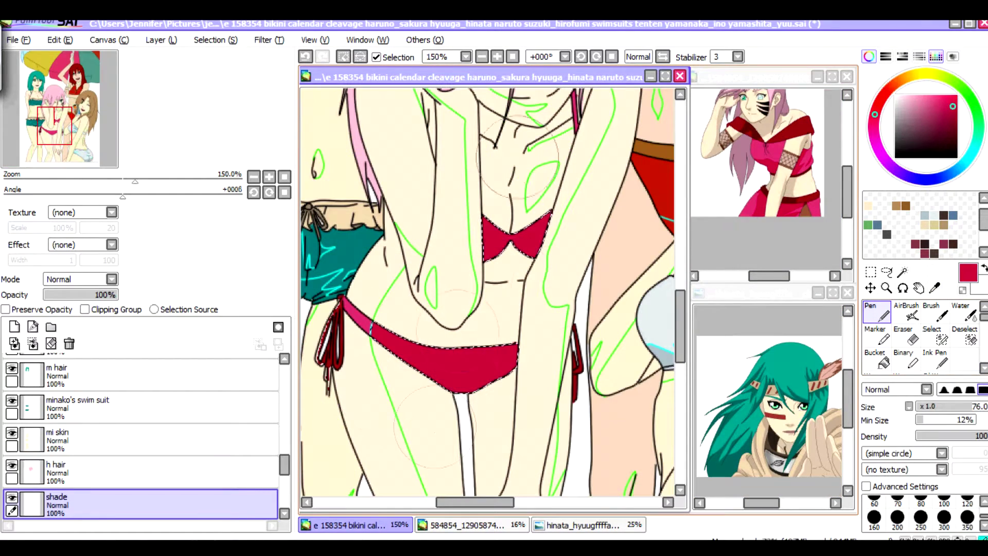
scroll(644, 257, down, 3)
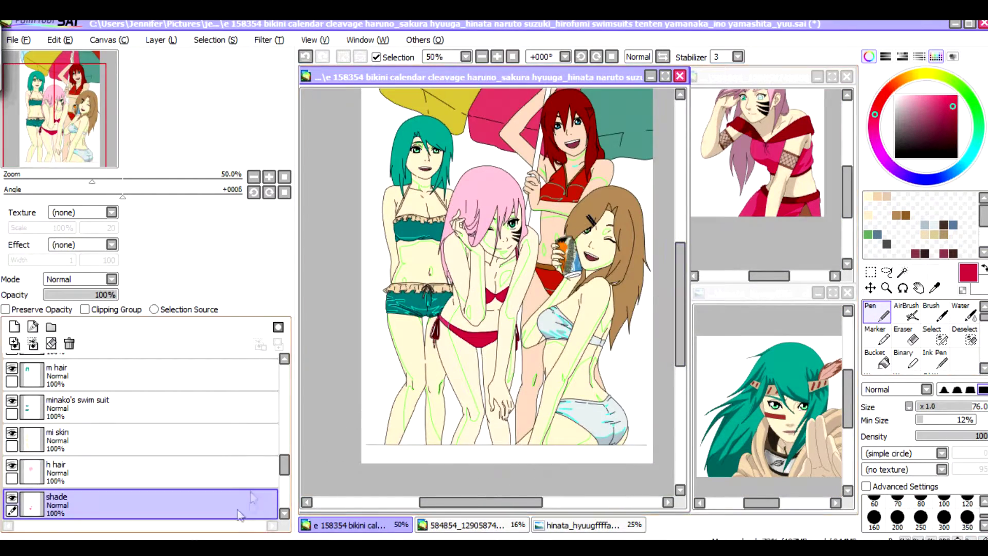